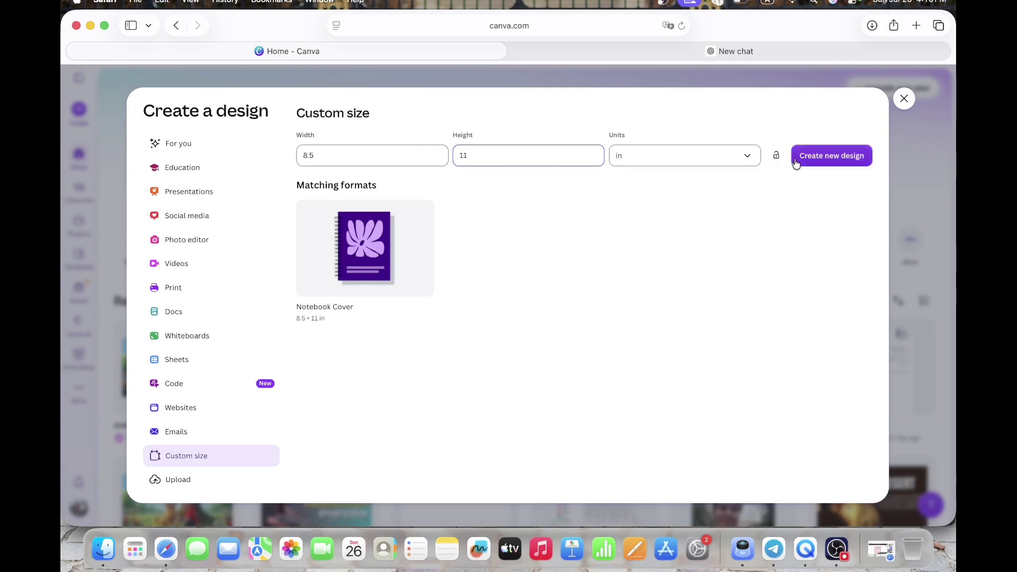
Step: Create a new blank design with the custom size of 8.5 × 11 in
{"action": "left_click", "coordinate": [823, 159]}
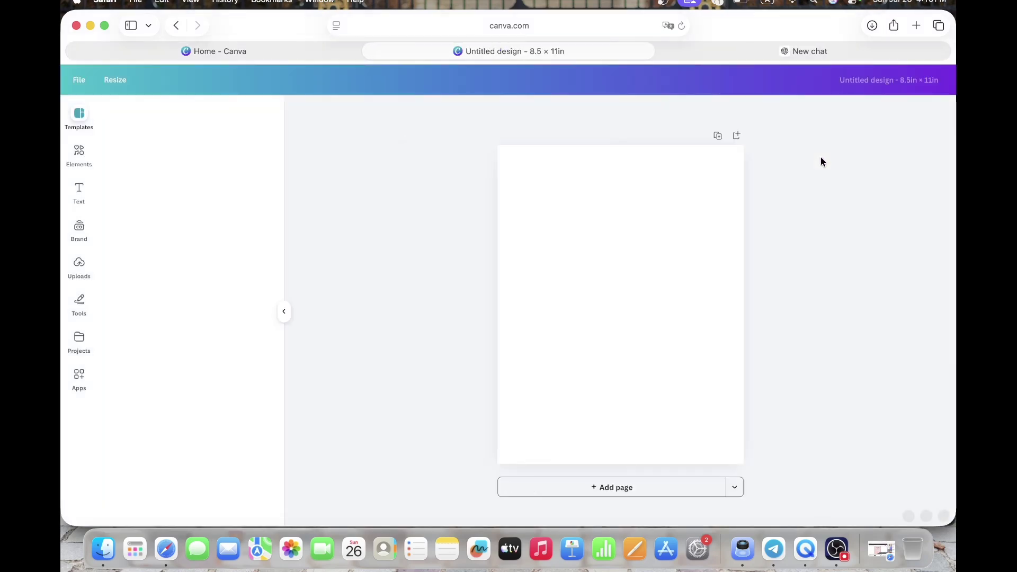
{"action": "left_click", "coordinate": [286, 314]}
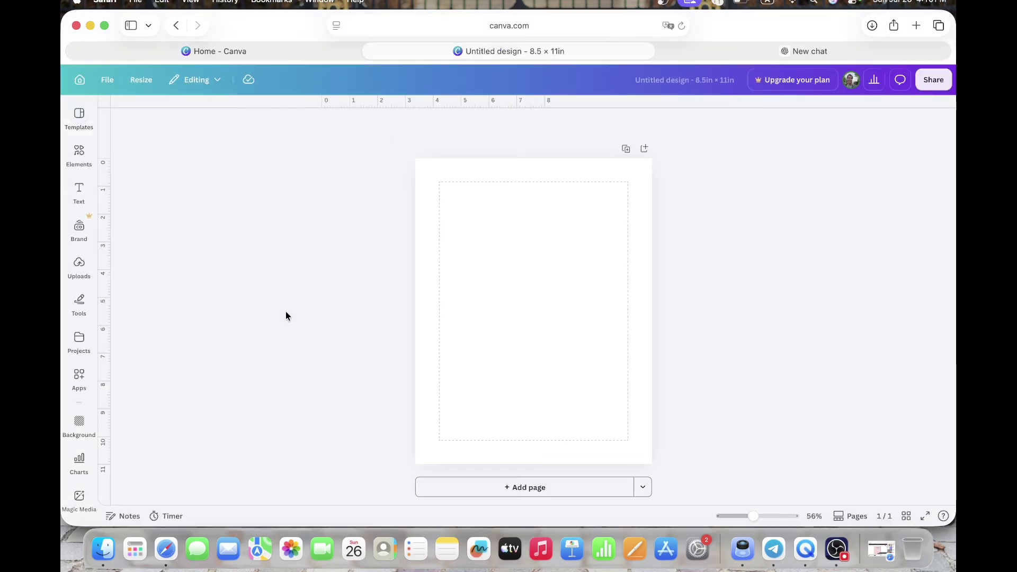
{"action": "left_click", "coordinate": [465, 302]}
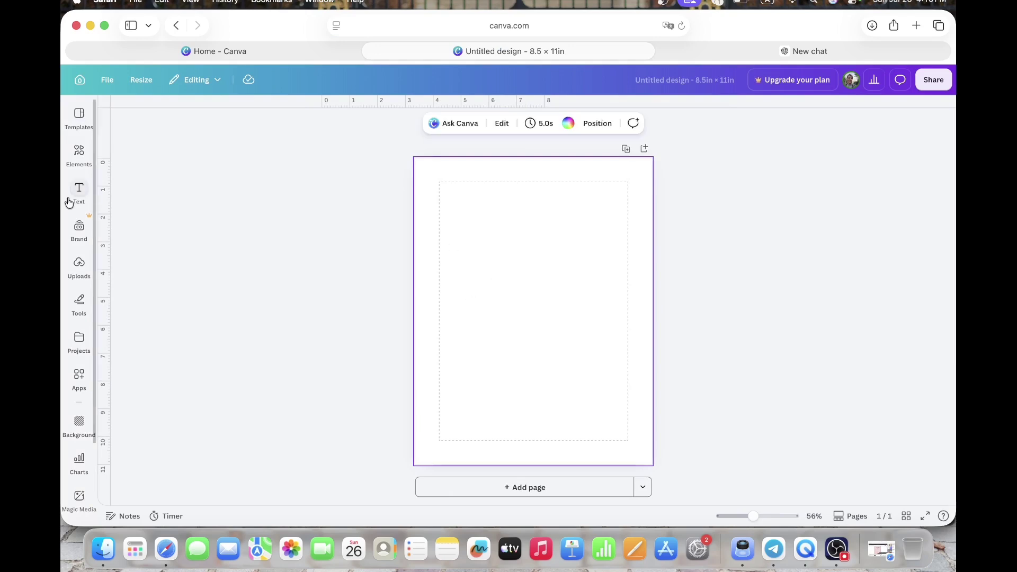
Step: Add the recently used rectangle shape to the blank page
{"action": "left_click", "coordinate": [79, 156]}
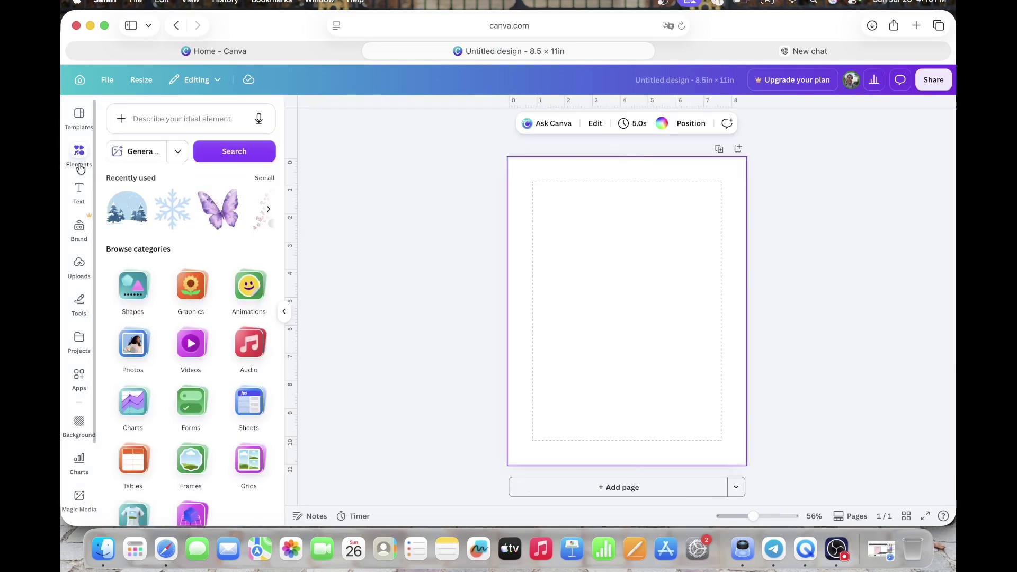
{"action": "left_click", "coordinate": [132, 296]}
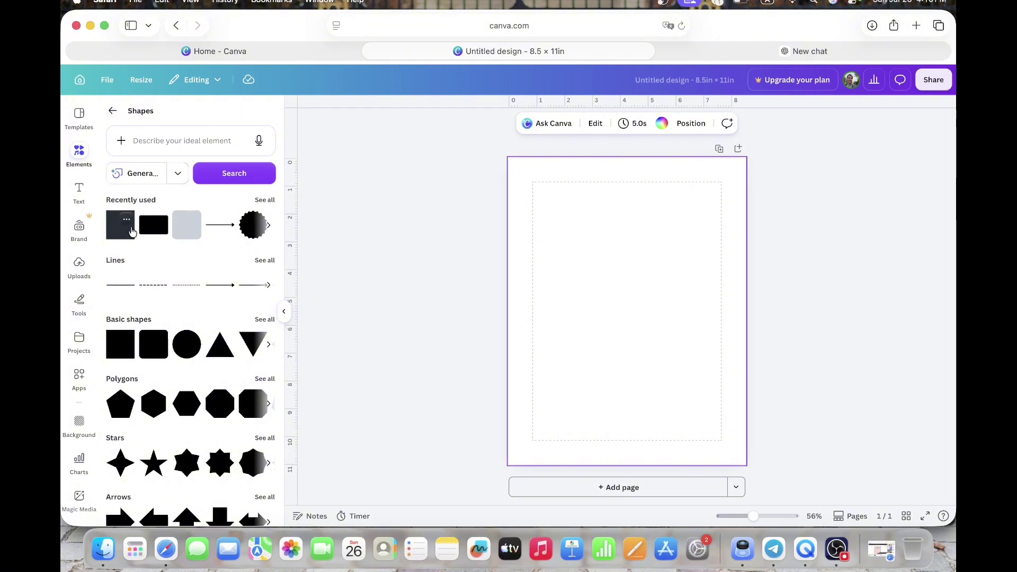
{"action": "left_click", "coordinate": [154, 226]}
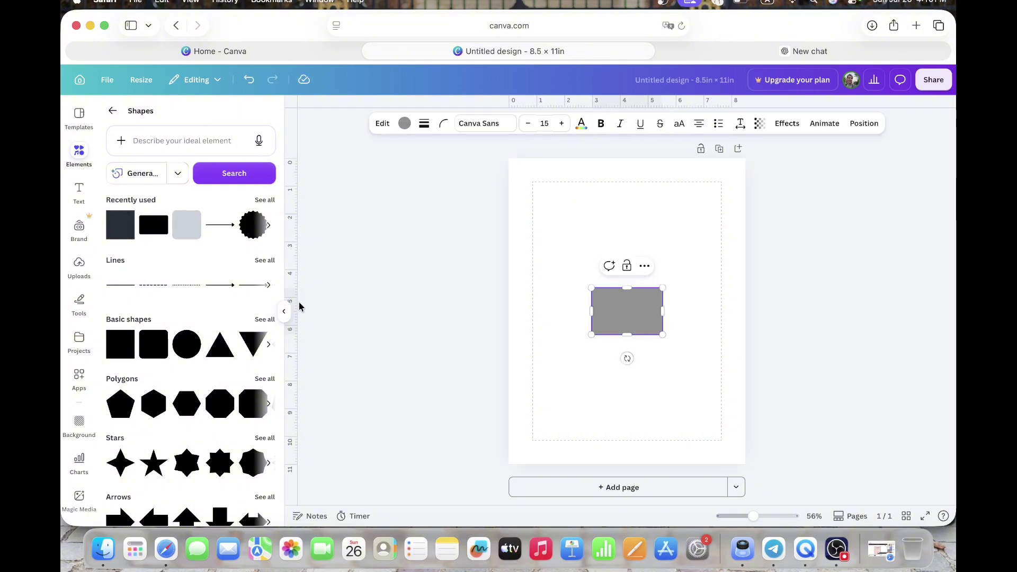
{"action": "left_click", "coordinate": [286, 313]}
Step: Enlarge the rectangle to the page's full height, running past its left edge and leaving a narrow white strip along its right edge
{"action": "left_click_drag", "start_coordinate": [556, 326], "coordinate": [609, 325]}
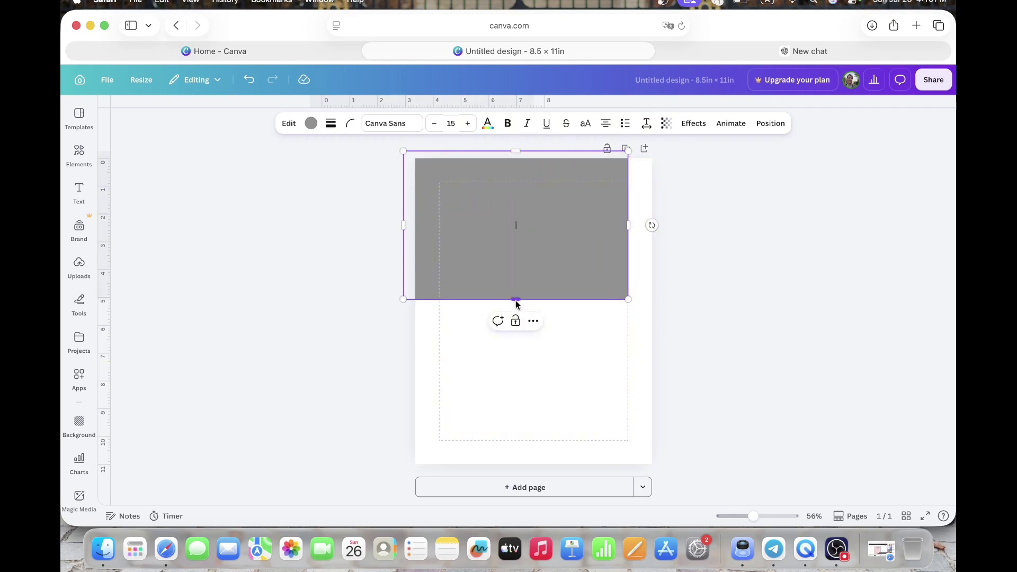
{"action": "left_click_drag", "start_coordinate": [515, 299], "coordinate": [519, 466]}
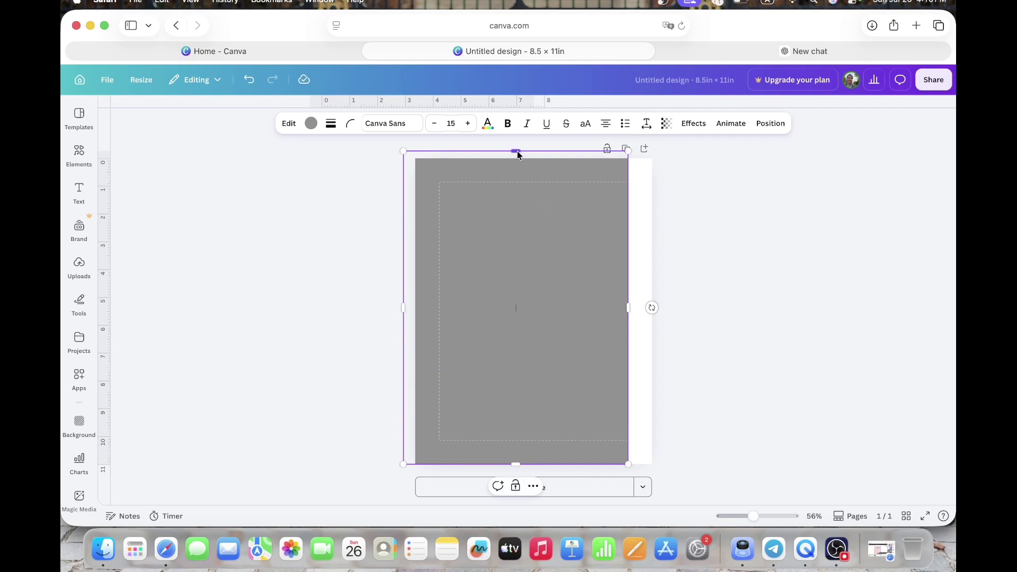
{"action": "left_click_drag", "start_coordinate": [517, 153], "coordinate": [517, 159]}
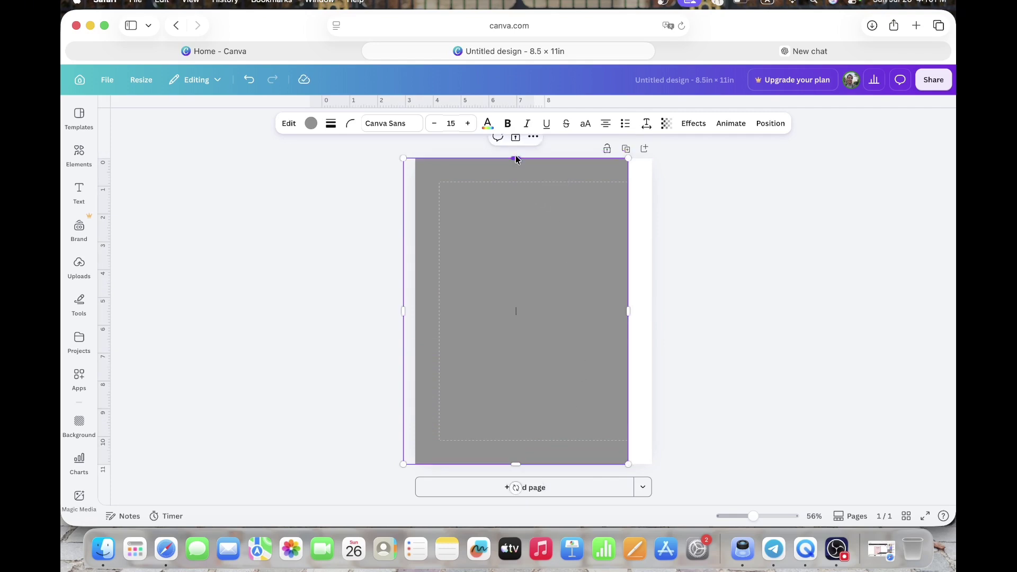
Step: Set the rectangle's corner rounding to 50
{"action": "left_click", "coordinate": [350, 129]}
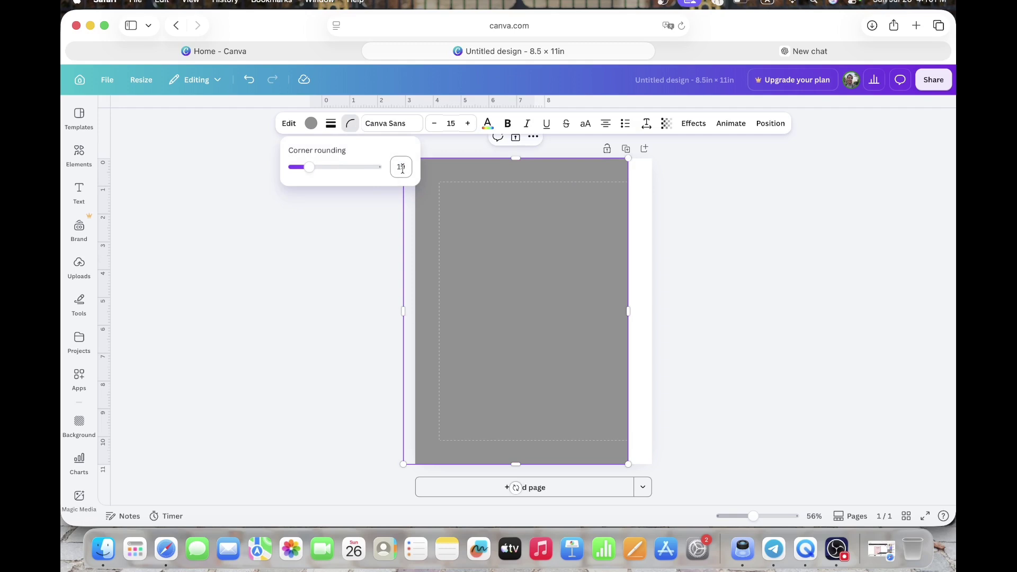
{"action": "left_click_drag", "start_coordinate": [311, 169], "coordinate": [335, 172]}
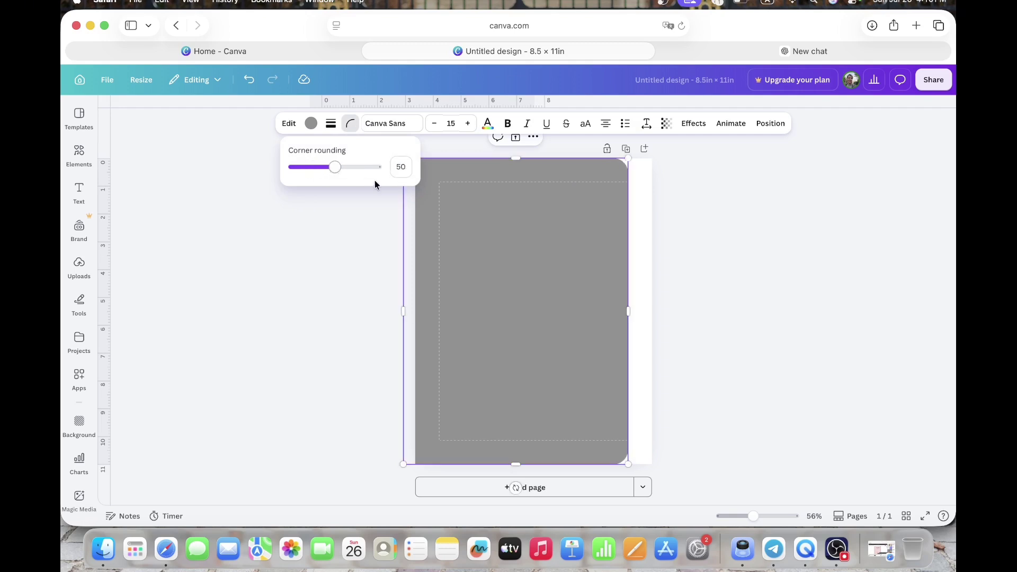
{"action": "left_click", "coordinate": [490, 251]}
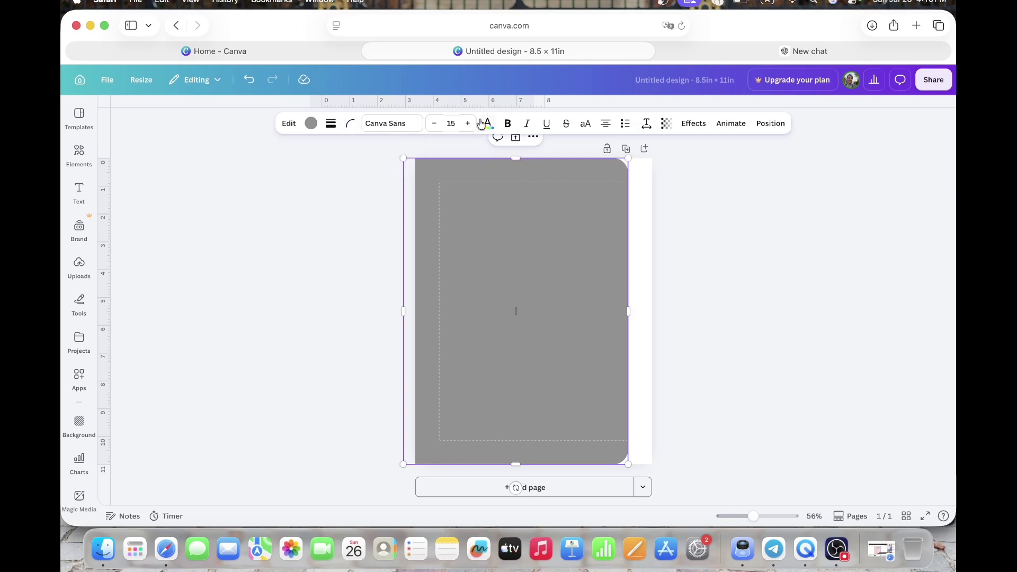
{"action": "key", "text": "Escape"}
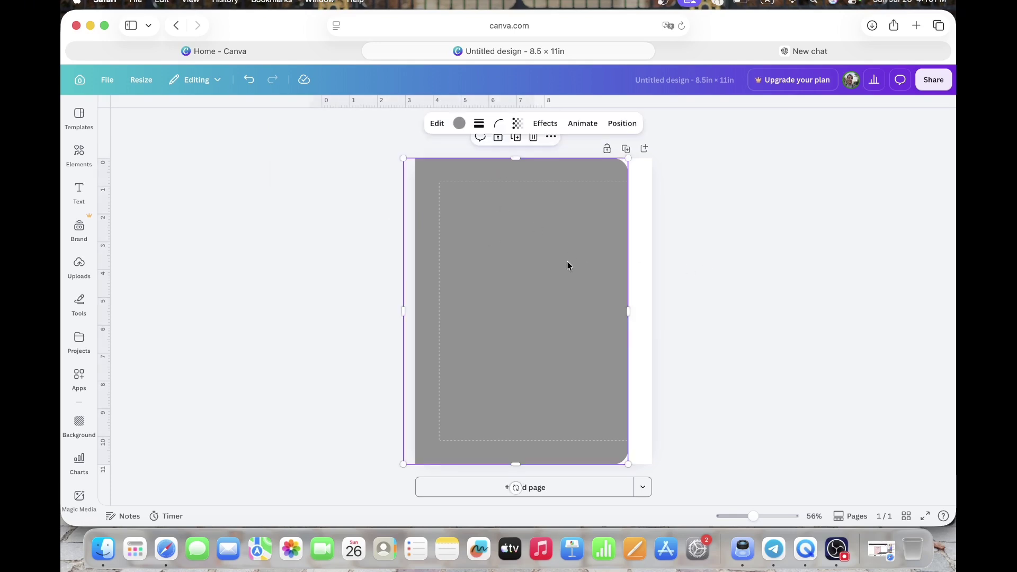
Step: Recolour the rectangle with a soft pink from the default solid colours
{"action": "left_click", "coordinate": [459, 124]}
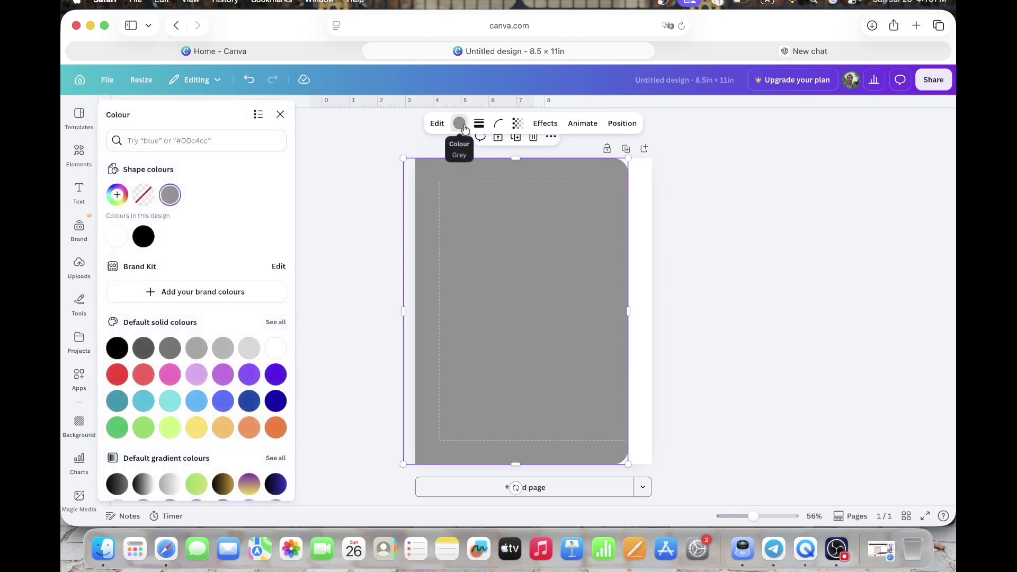
{"action": "left_click", "coordinate": [196, 374]}
{"action": "left_click", "coordinate": [275, 323]}
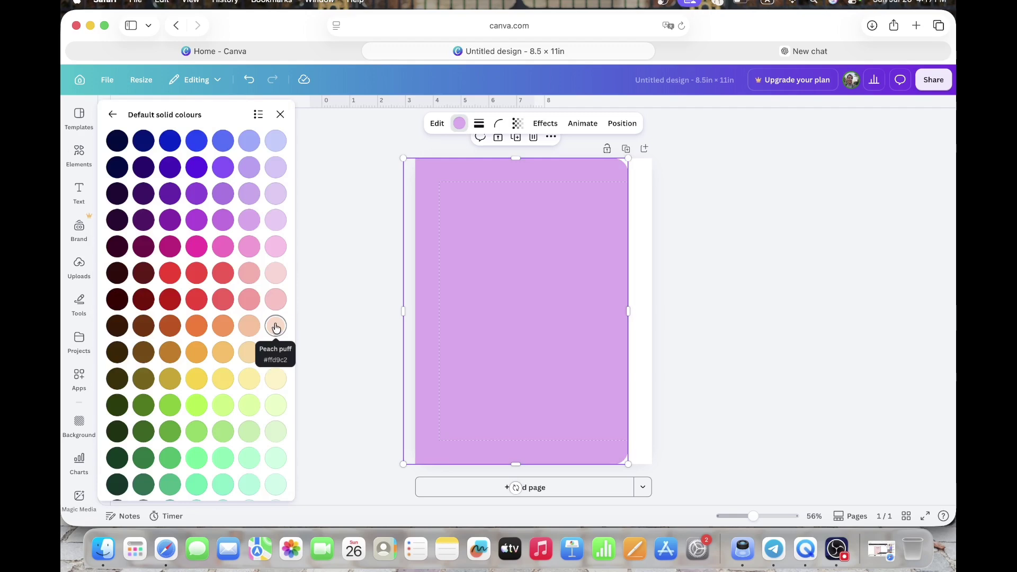
{"action": "left_click", "coordinate": [280, 272]}
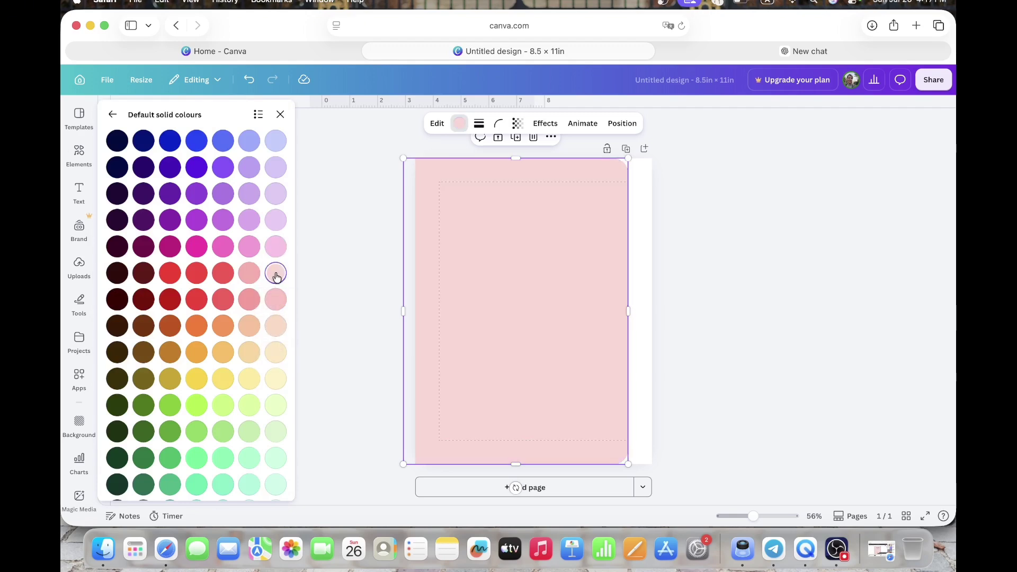
{"action": "left_click", "coordinate": [248, 274]}
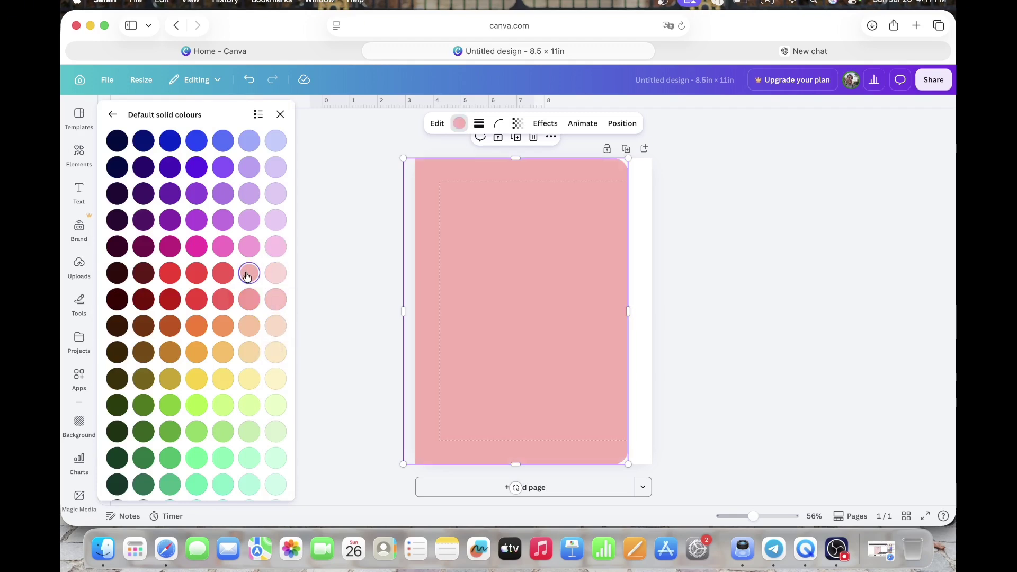
{"action": "left_click", "coordinate": [280, 115]}
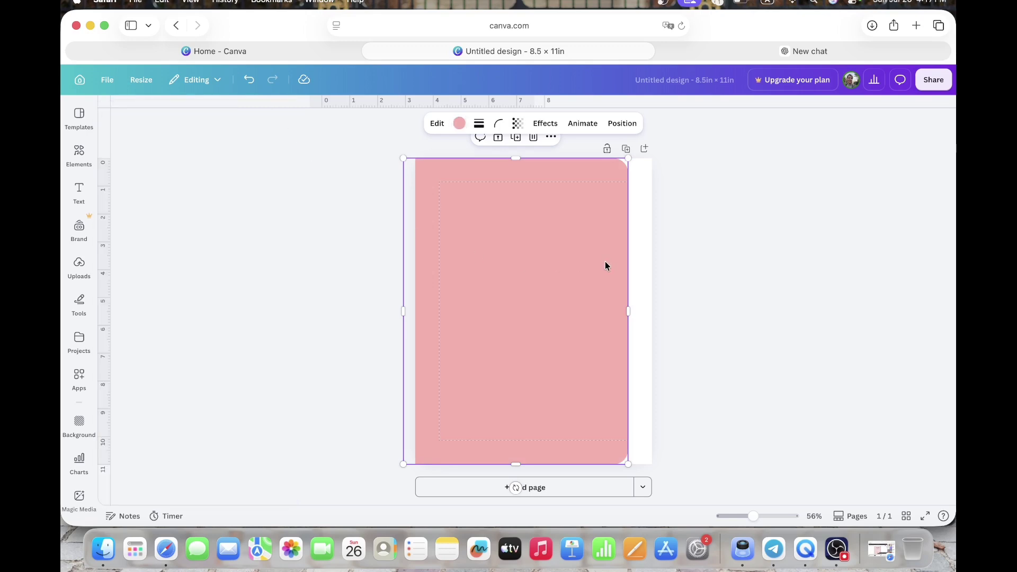
{"action": "left_click", "coordinate": [632, 260]}
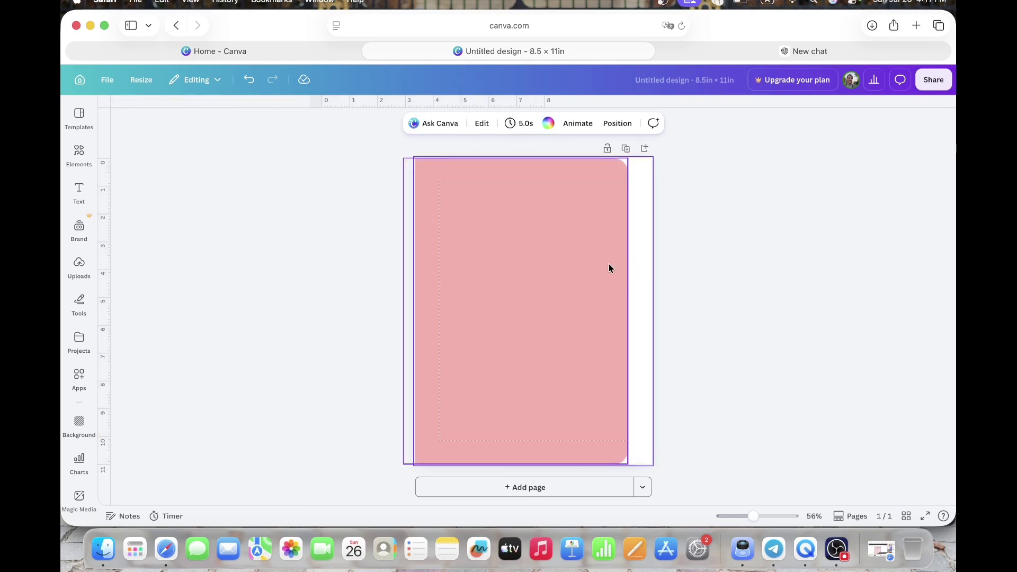
{"action": "left_click", "coordinate": [609, 268]}
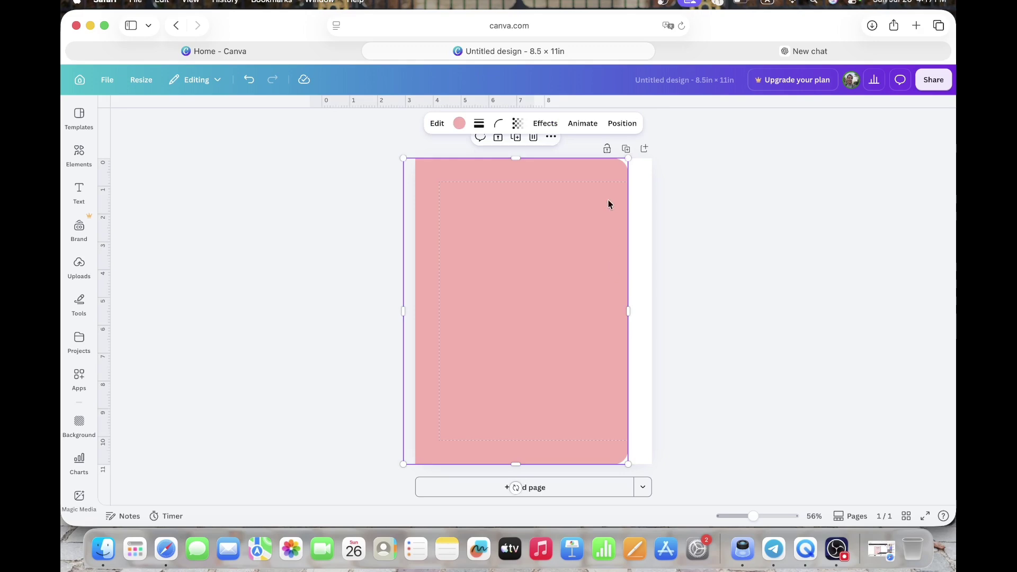
Step: Search the elements for "spiral notebook" among graphics and add the free vertical spiral binding to the page
{"action": "left_click", "coordinate": [78, 160]}
{"action": "left_click", "coordinate": [112, 113]}
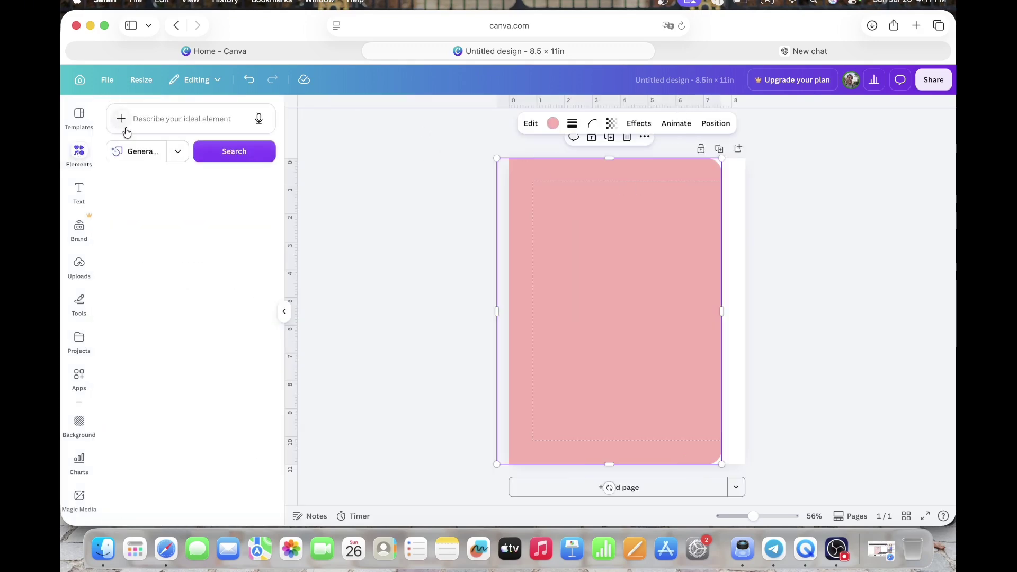
{"action": "left_click", "coordinate": [149, 125]}
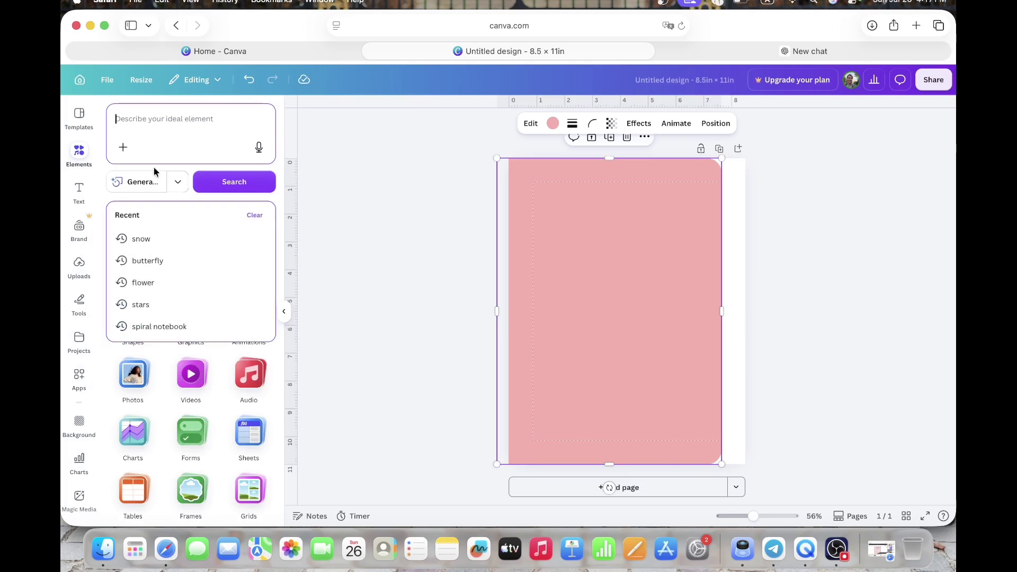
{"action": "left_click", "coordinate": [155, 329]}
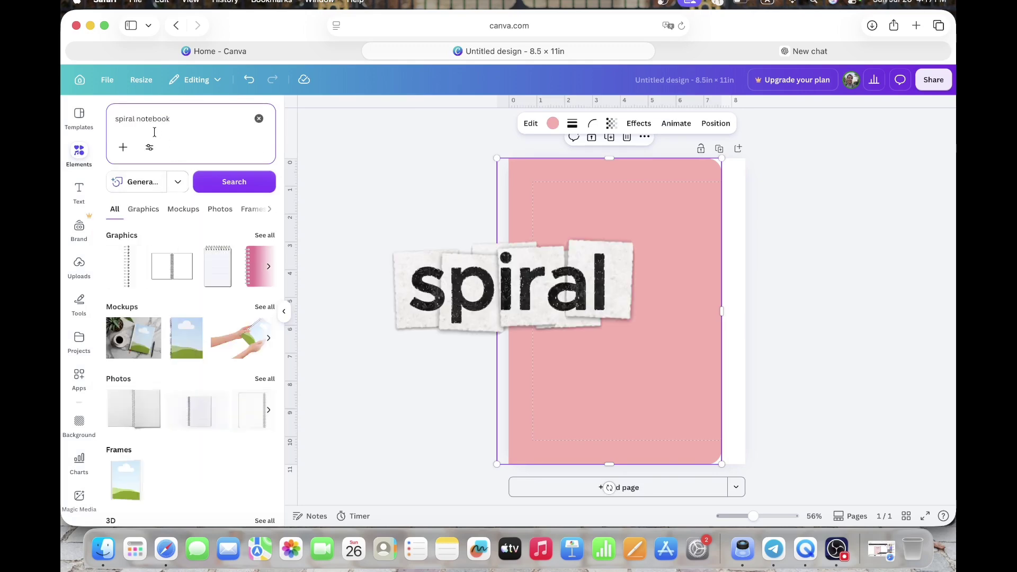
{"action": "left_click", "coordinate": [135, 212]}
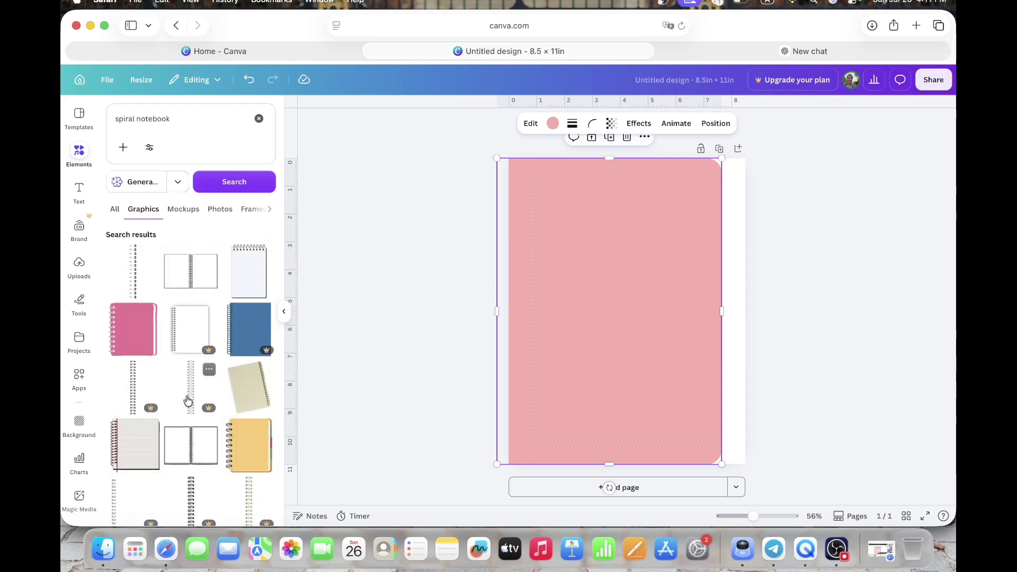
{"action": "scroll", "coordinate": [182, 391], "scroll_direction": "down", "scroll_amount": 3}
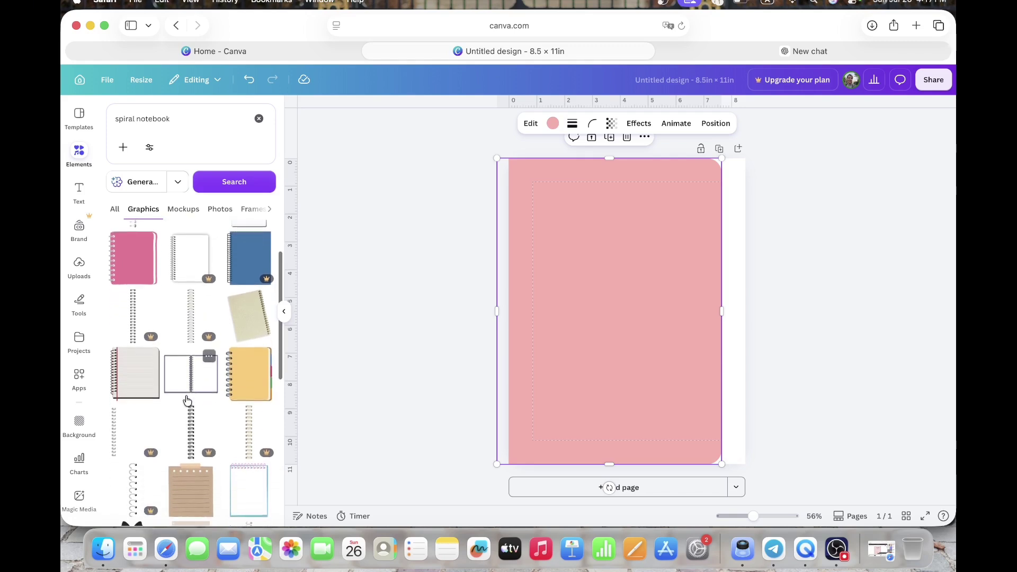
{"action": "scroll", "coordinate": [179, 385], "scroll_direction": "up", "scroll_amount": 3}
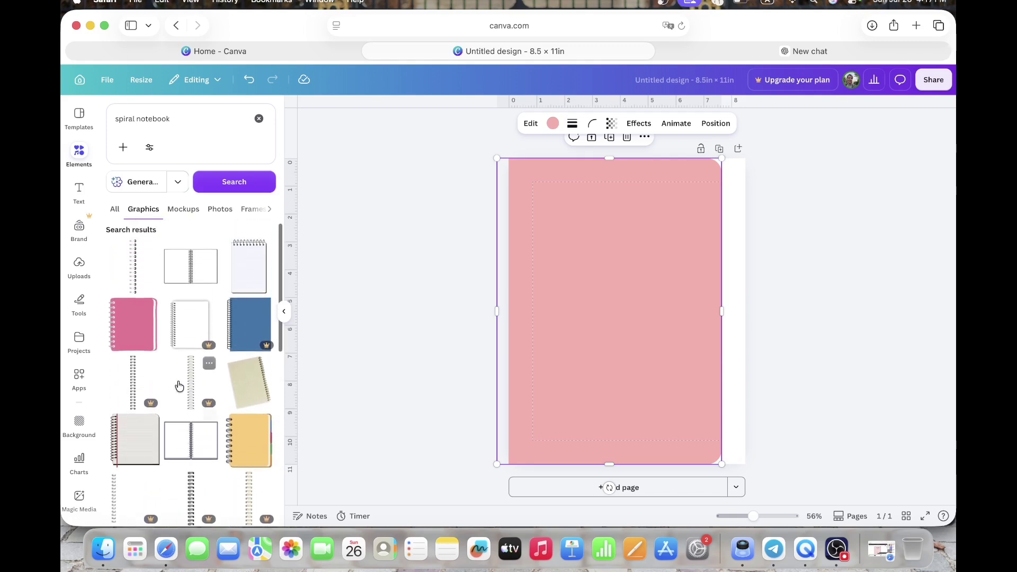
{"action": "left_click", "coordinate": [136, 290]}
Step: Place the spiral binding along the page's left edge and scale it to span nearly the full height of the pink cover
{"action": "left_click_drag", "start_coordinate": [630, 318], "coordinate": [527, 232]}
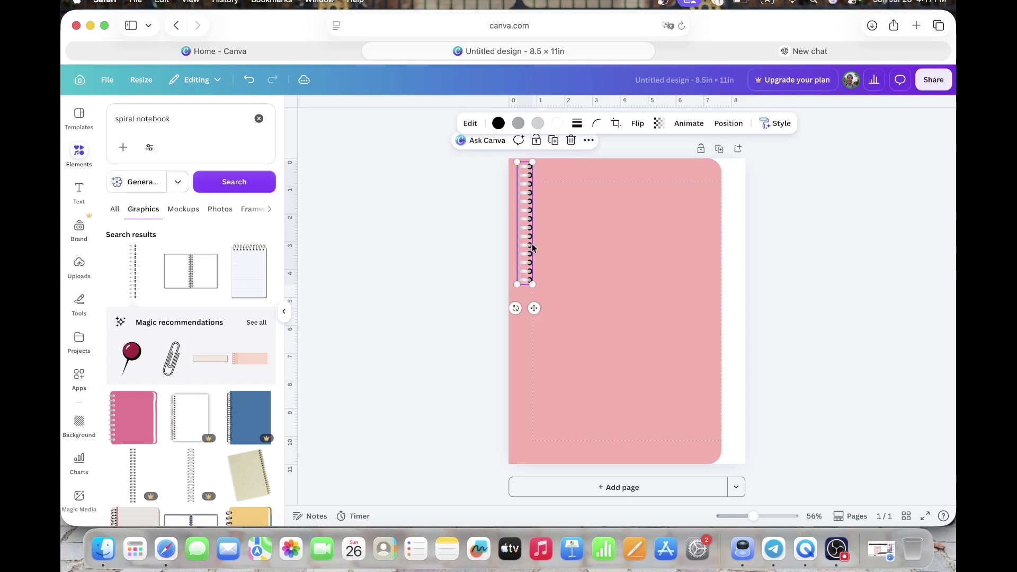
{"action": "left_click_drag", "start_coordinate": [533, 284], "coordinate": [542, 458]}
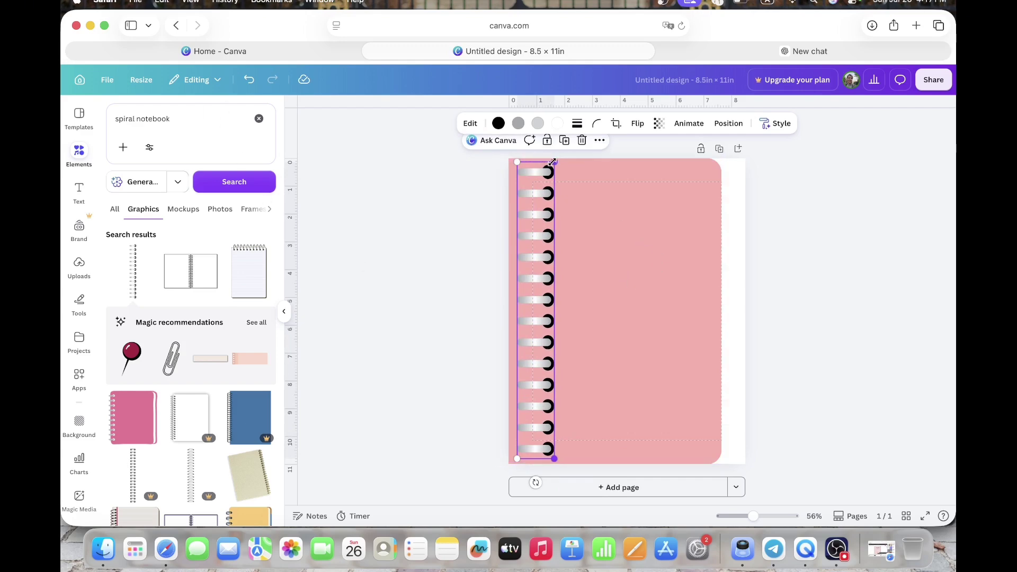
{"action": "left_click_drag", "start_coordinate": [554, 162], "coordinate": [544, 201]}
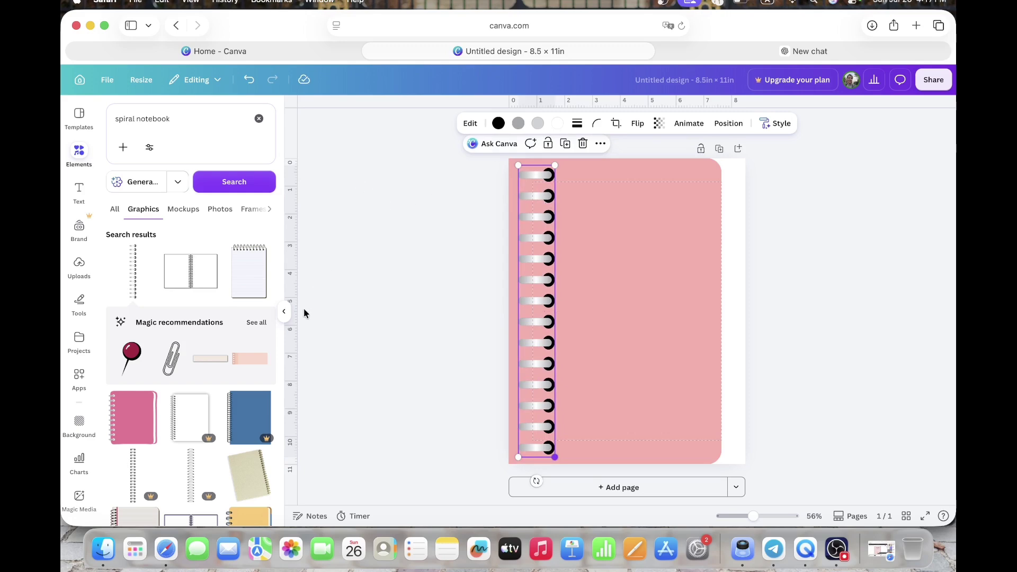
{"action": "left_click", "coordinate": [284, 311]}
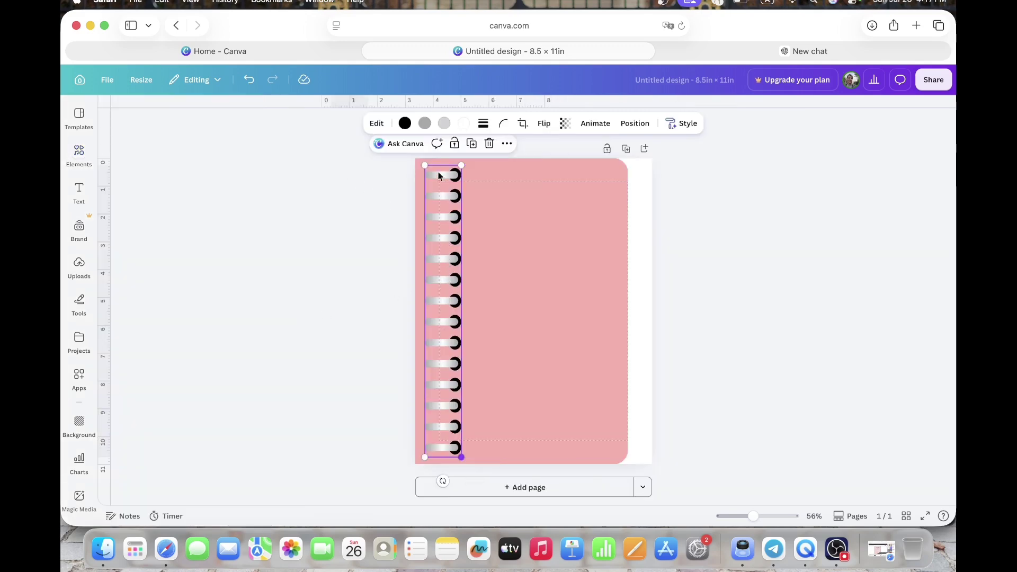
Step: Change the spiral binding's darker grey to a coral red from the default solid colours
{"action": "left_click", "coordinate": [424, 124]}
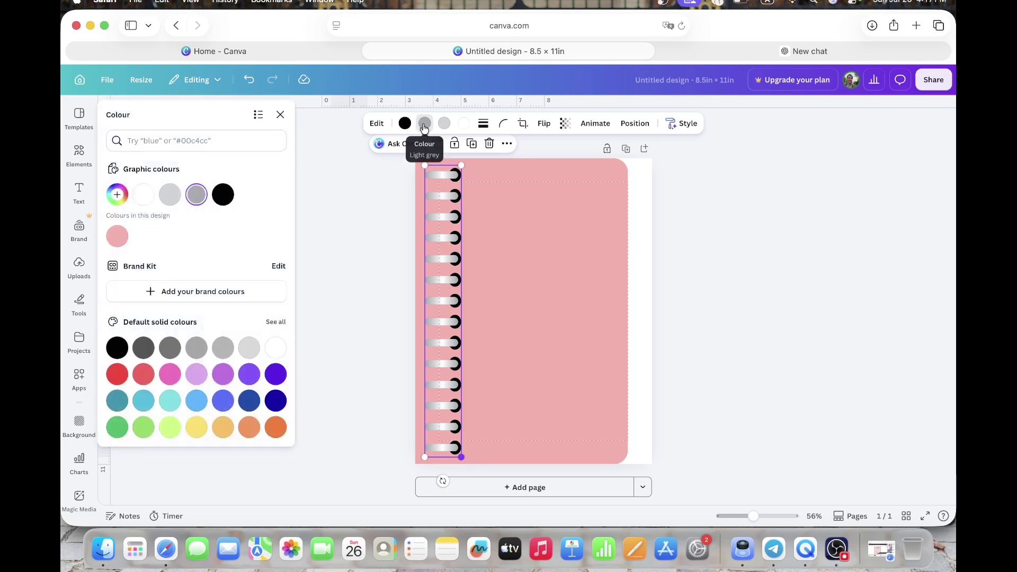
{"action": "left_click", "coordinate": [276, 322]}
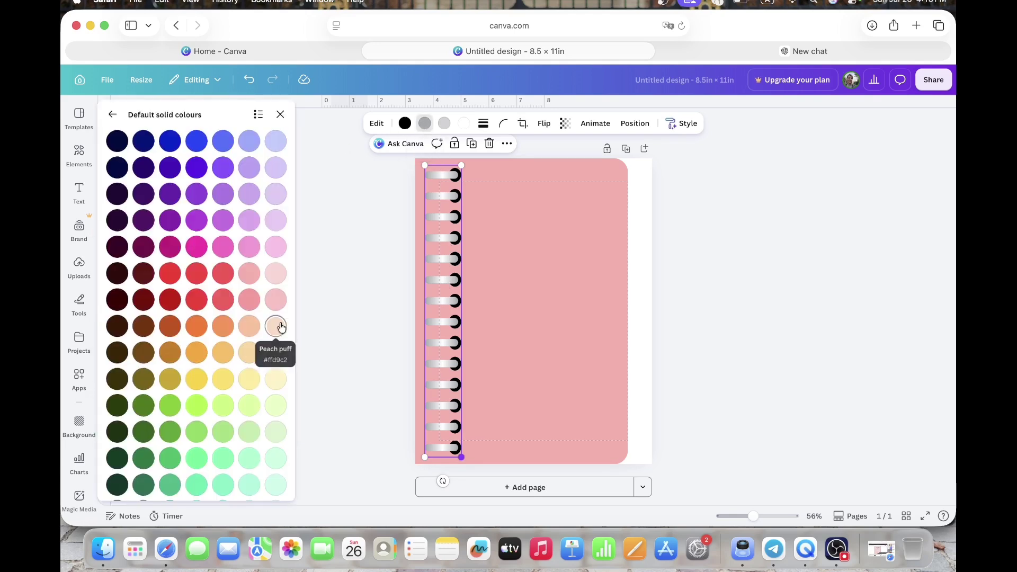
{"action": "left_click", "coordinate": [224, 281]}
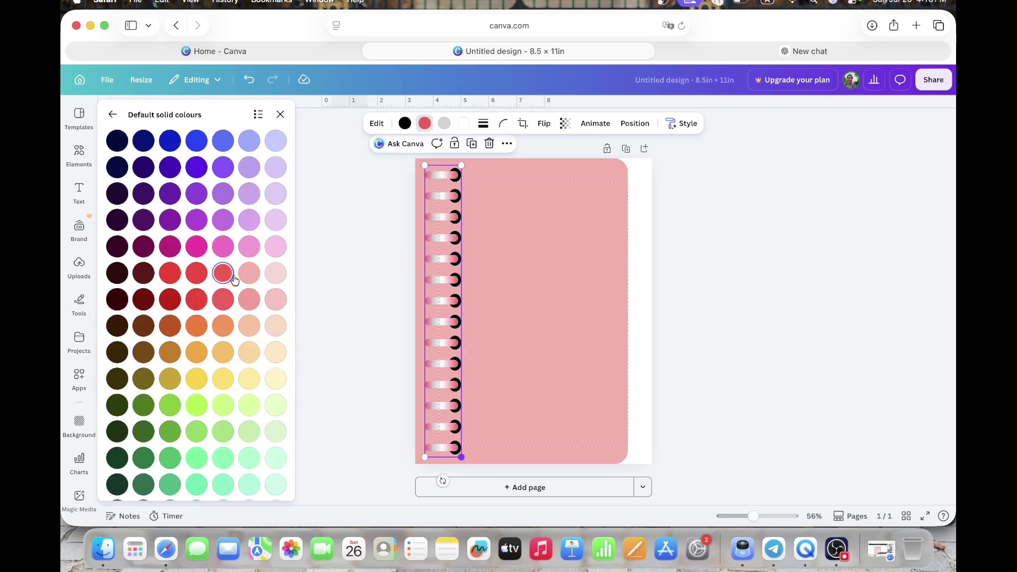
{"action": "left_click", "coordinate": [280, 116]}
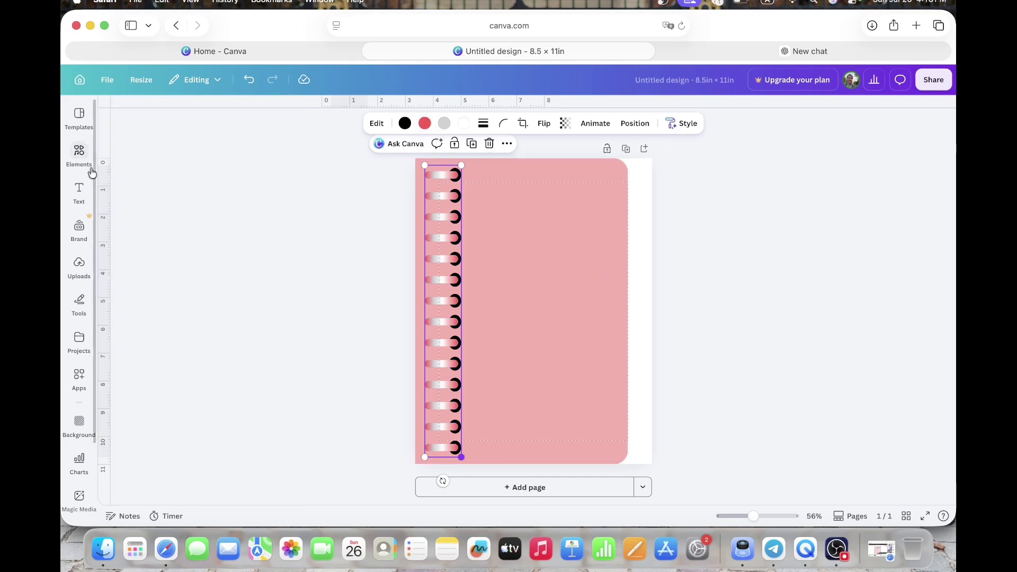
Step: Clear the element search and add the light grey rounded rectangle from the recently used shapes
{"action": "left_click", "coordinate": [72, 164]}
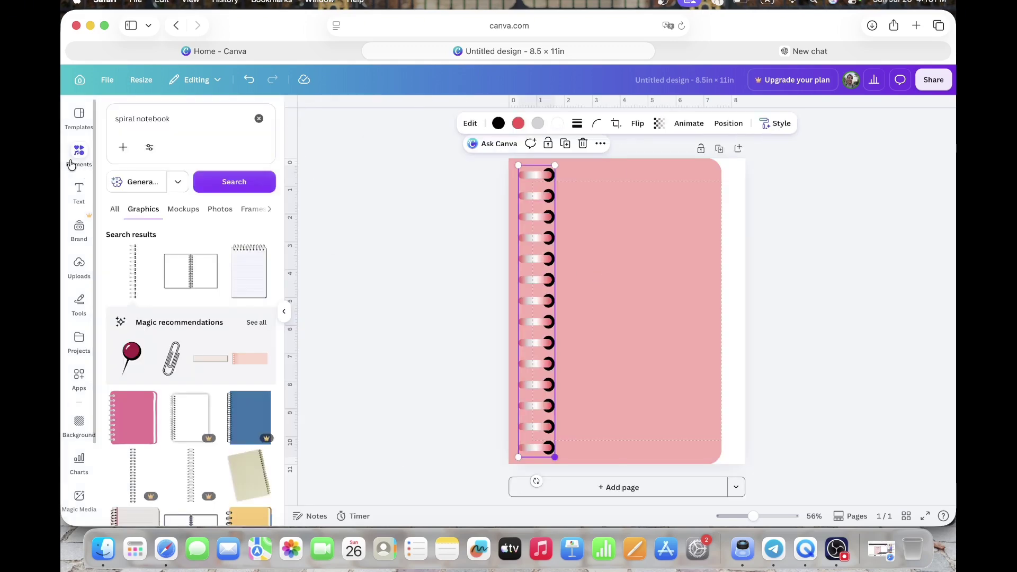
{"action": "left_click", "coordinate": [256, 119]}
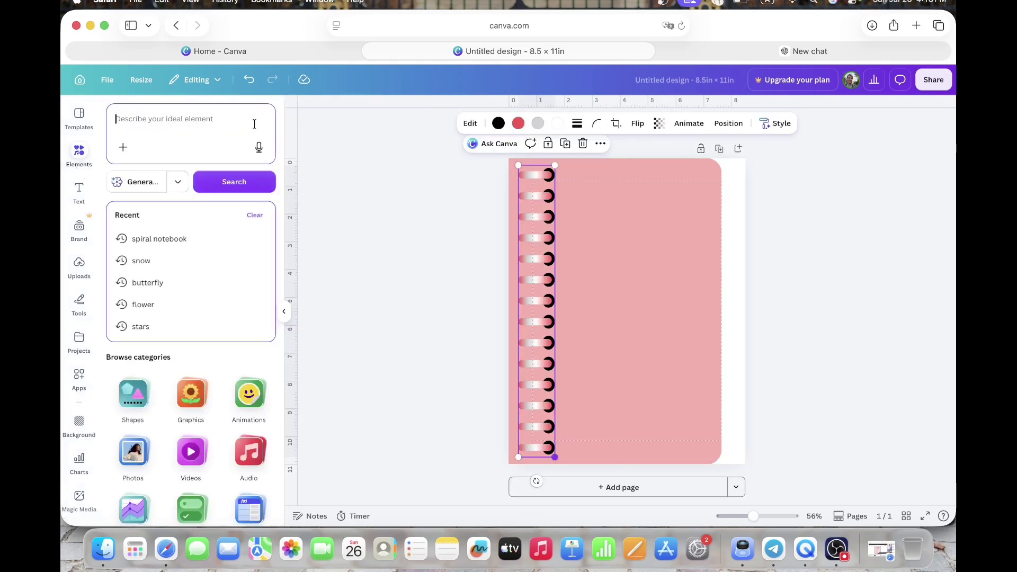
{"action": "left_click", "coordinate": [133, 418]}
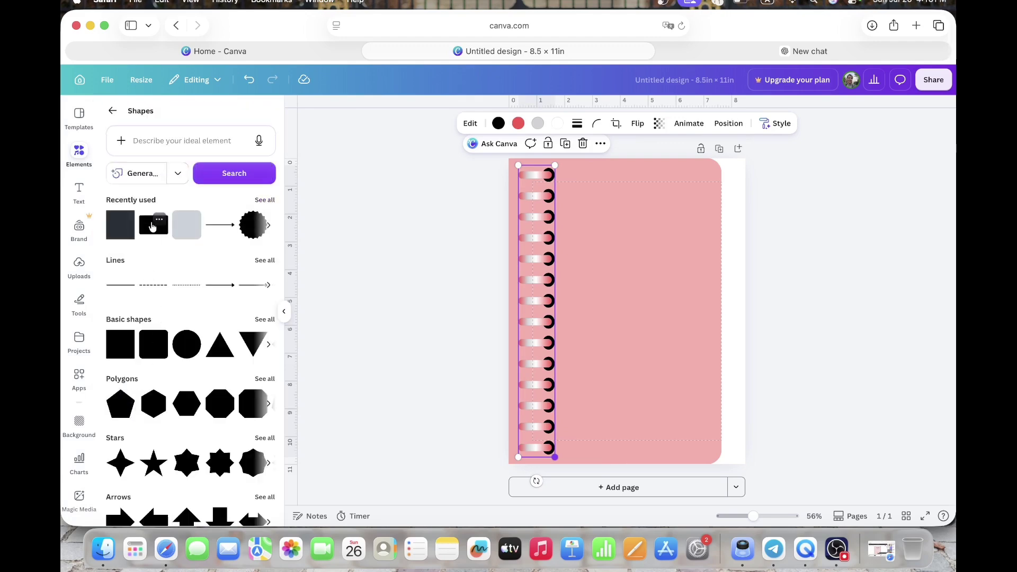
{"action": "left_click", "coordinate": [186, 224]}
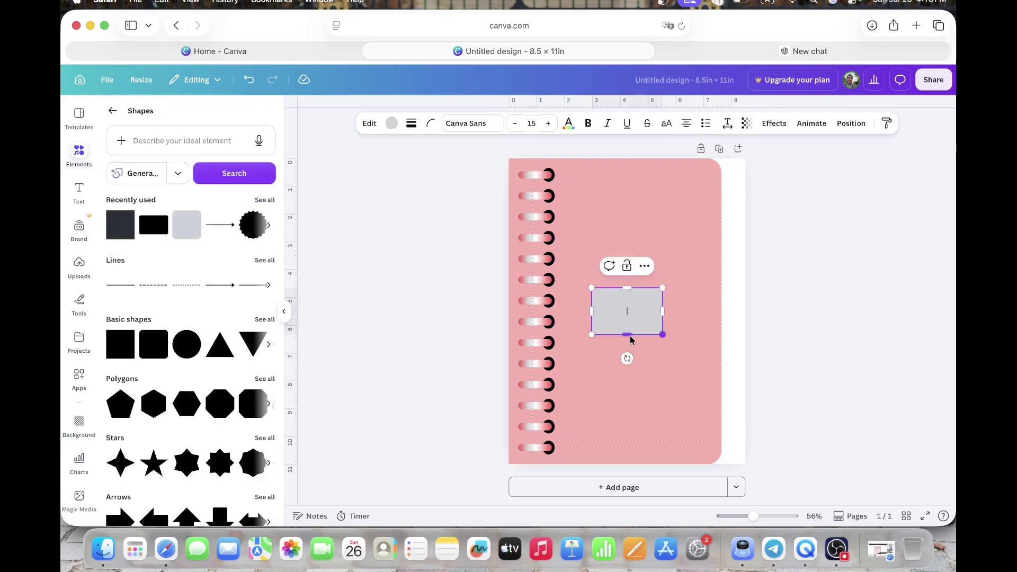
Step: Flatten the grey rectangle into a narrow tab and place it at the page's upper-right corner, overlapping the cover's edge
{"action": "left_click_drag", "start_coordinate": [630, 337], "coordinate": [714, 178]}
{"action": "left_click", "coordinate": [694, 355]}
{"action": "left_click", "coordinate": [764, 200]}
{"action": "left_click", "coordinate": [733, 180]}
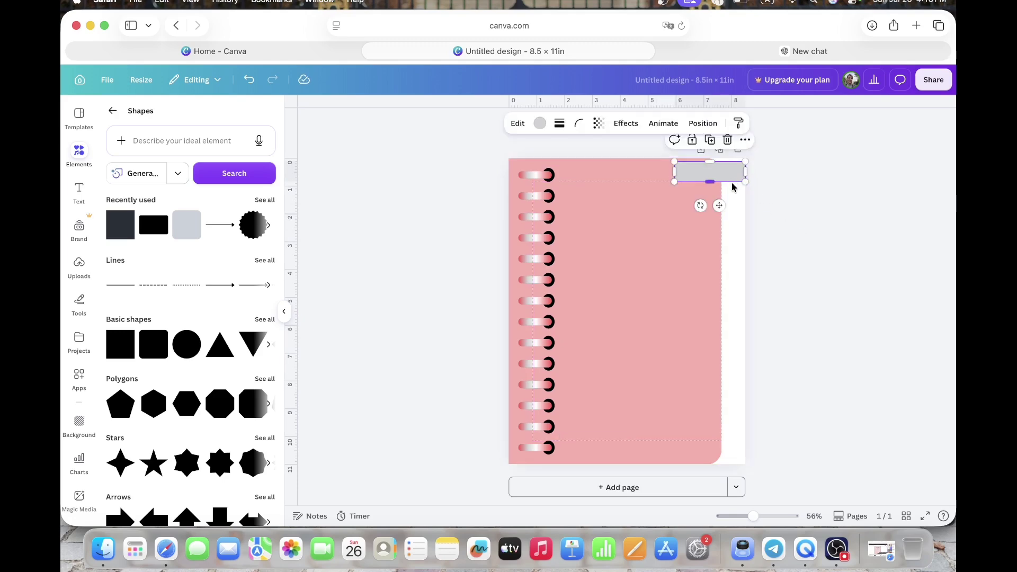
Step: Increase the grey tab's corner rounding until its ends are fully rounded
{"action": "left_click", "coordinate": [579, 123]}
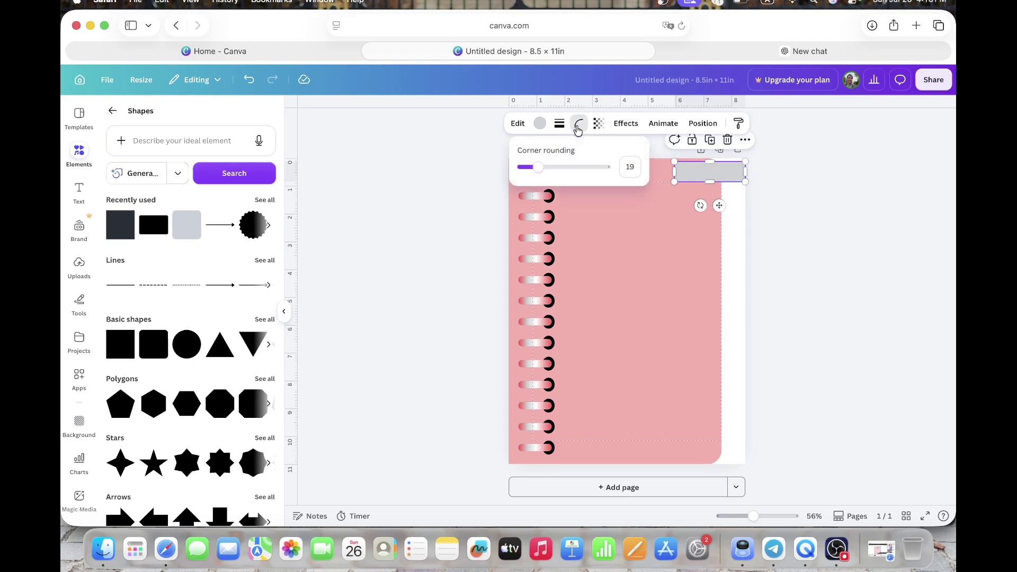
{"action": "left_click_drag", "start_coordinate": [537, 166], "coordinate": [567, 167]}
{"action": "left_click", "coordinate": [794, 229]}
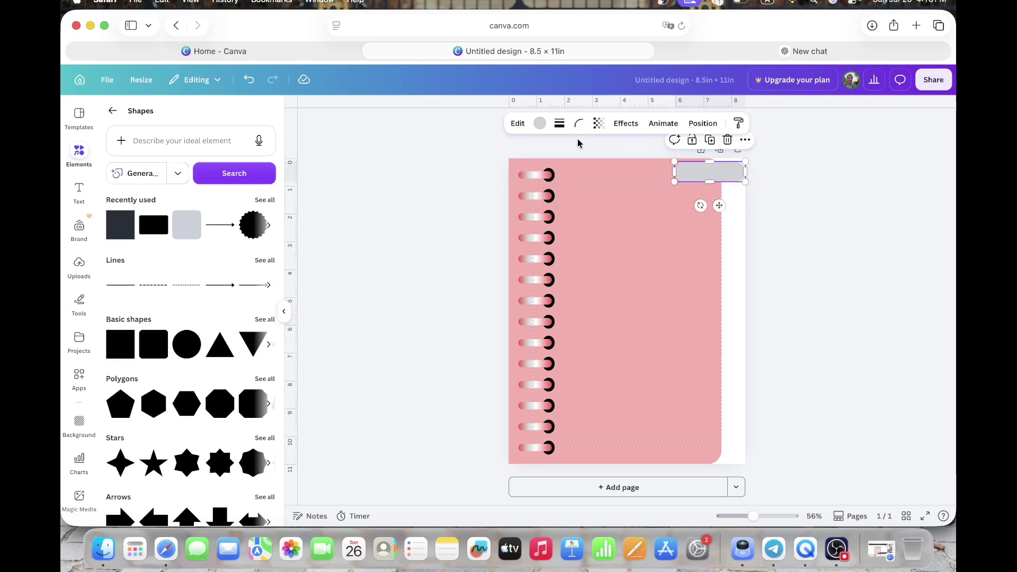
Step: Recolour the tab with Rose water from the full set of default solid colours, trying a pale peach along the way
{"action": "left_click", "coordinate": [539, 123]}
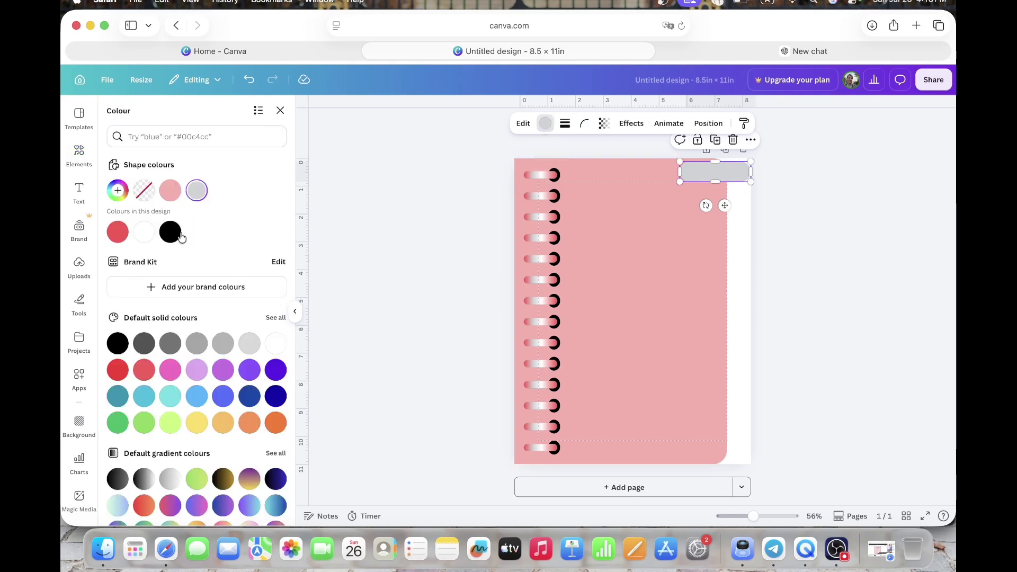
{"action": "left_click", "coordinate": [281, 319]}
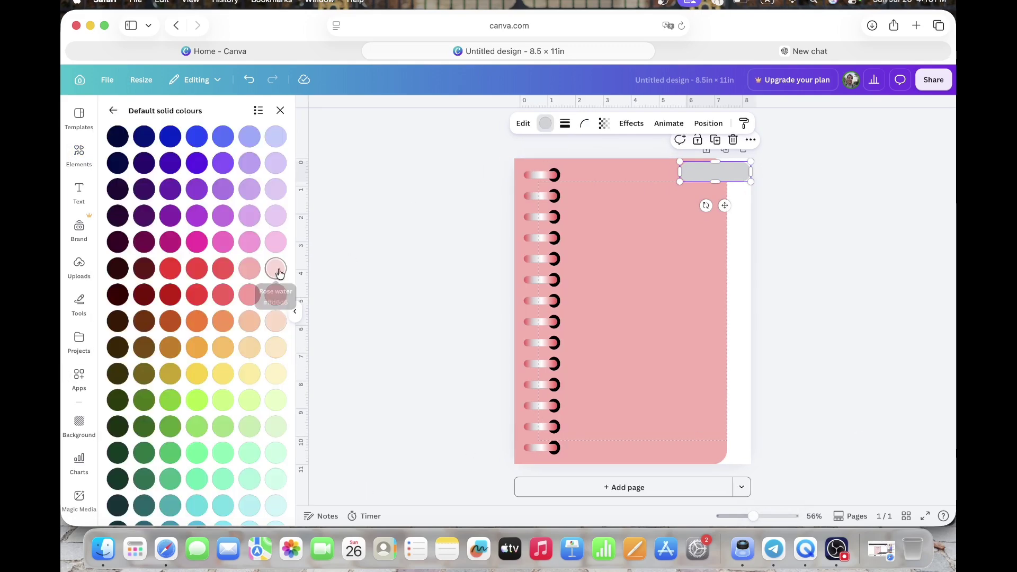
{"action": "left_click", "coordinate": [276, 270]}
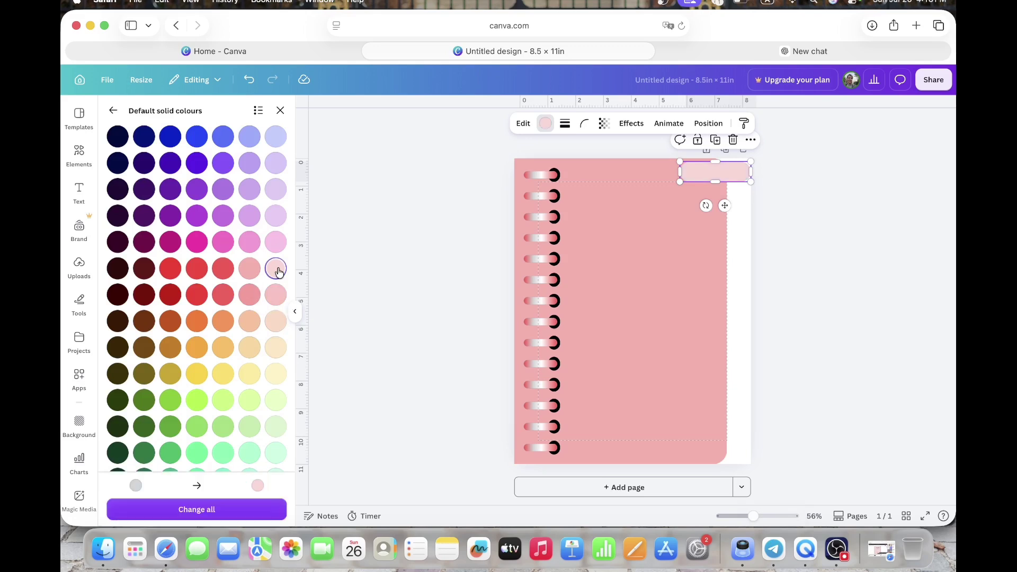
{"action": "left_click", "coordinate": [275, 347]}
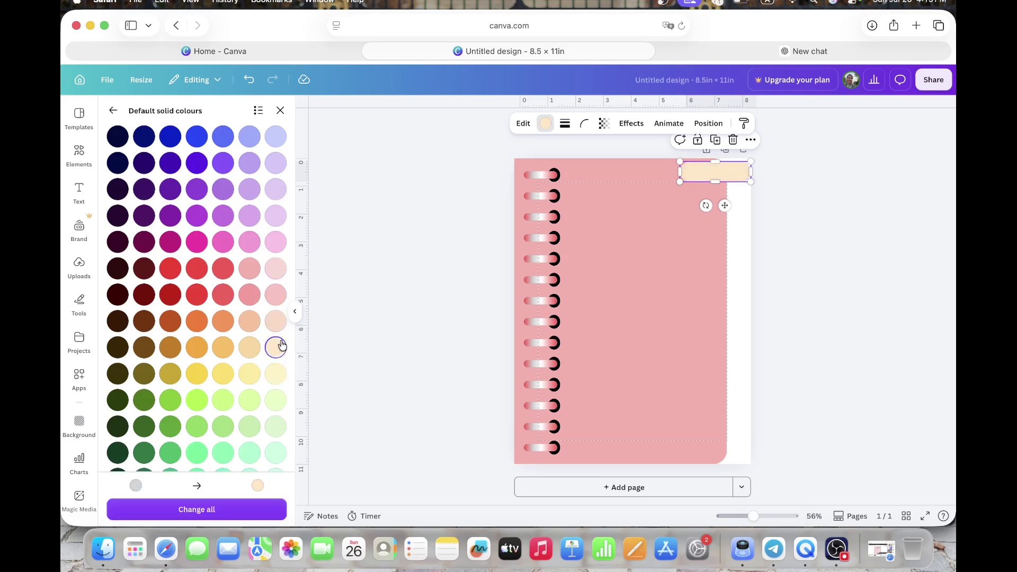
{"action": "left_click", "coordinate": [280, 275]}
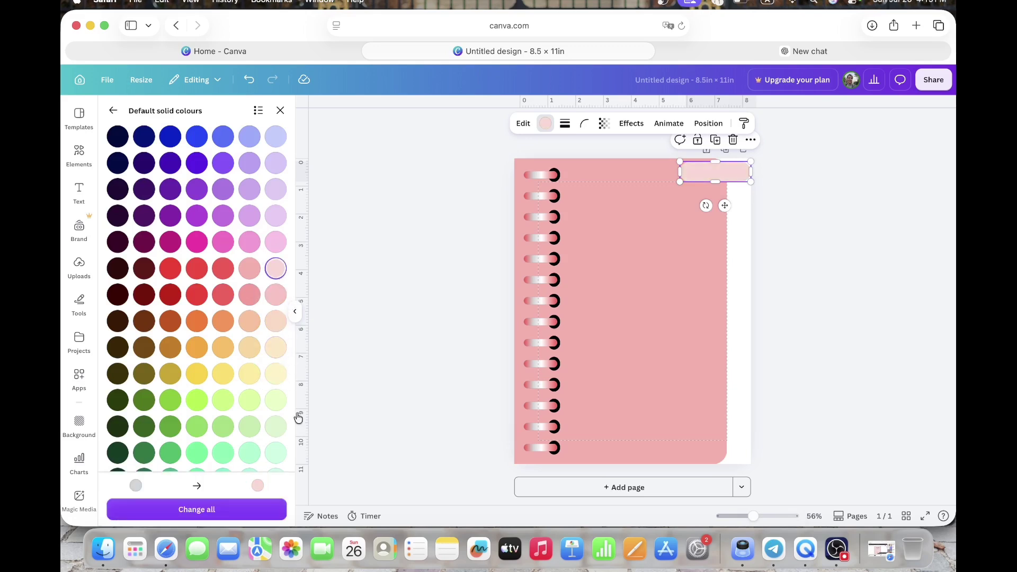
Step: Recolour the notebook cover rectangle with Coral from the default solid colours
{"action": "left_click", "coordinate": [668, 284]}
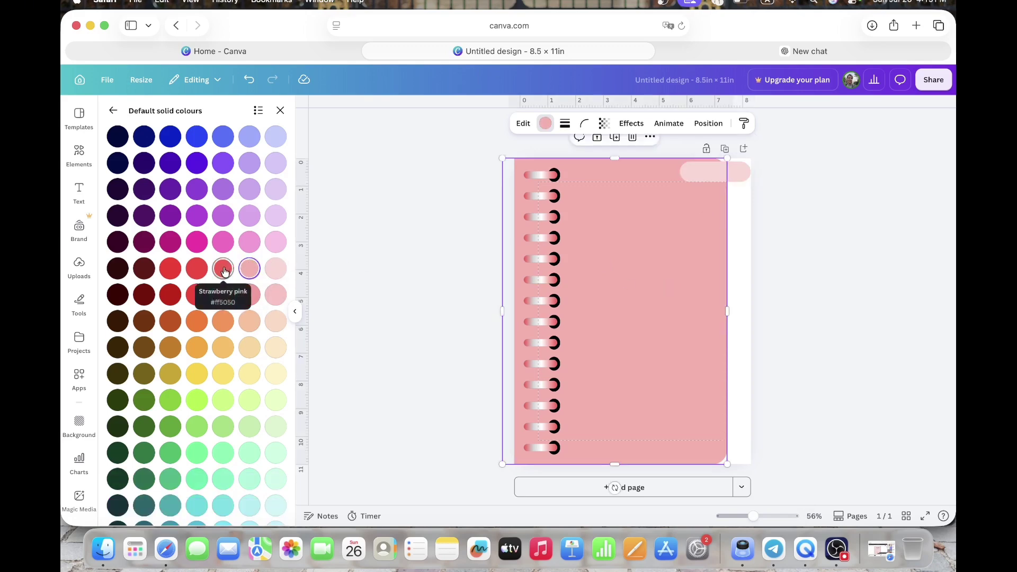
{"action": "left_click", "coordinate": [249, 295]}
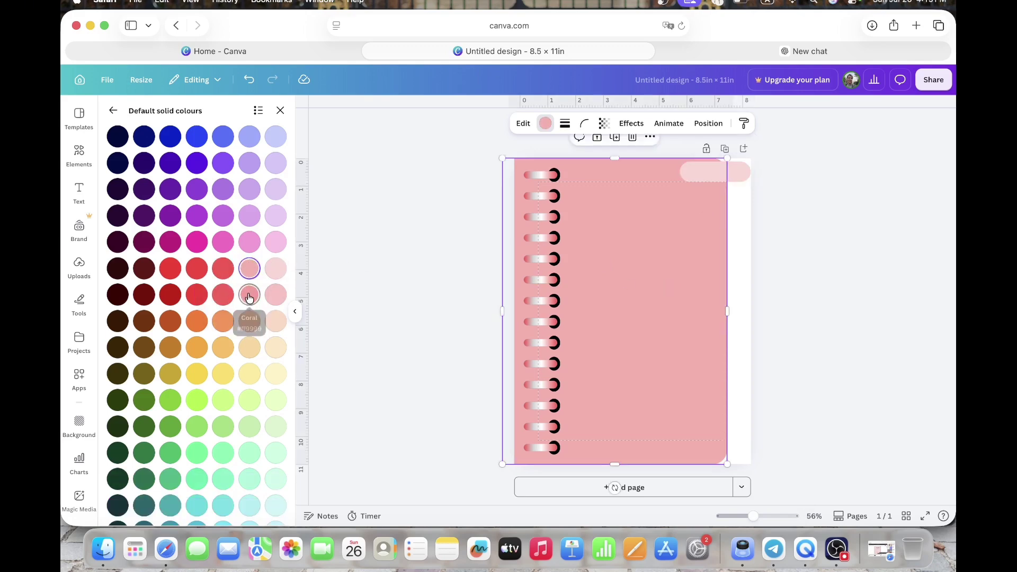
Step: Duplicate the pale pink tab, align the copy below the original, and nudge it upward to leave only a narrow gap
{"action": "left_click", "coordinate": [738, 180]}
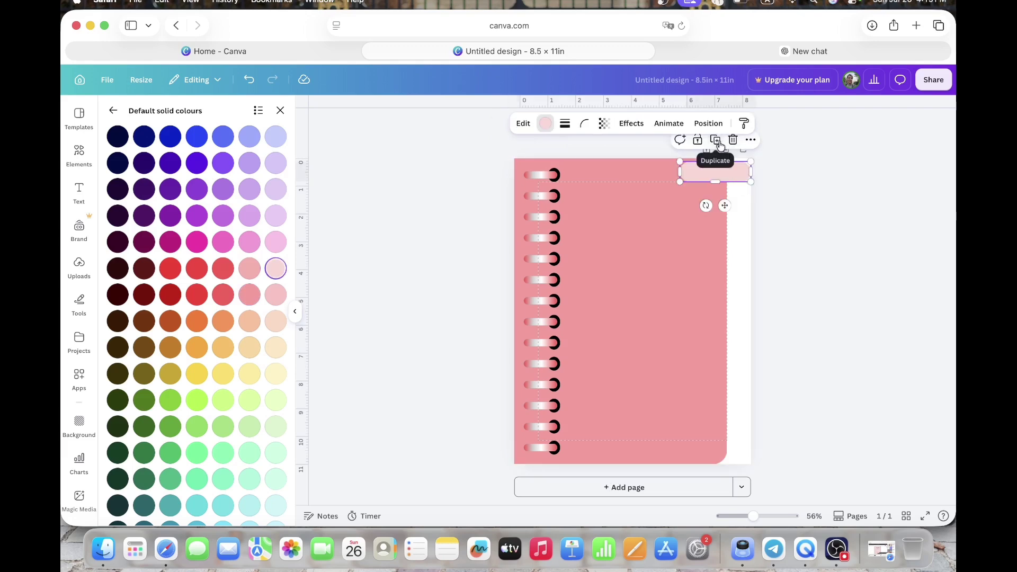
{"action": "left_click", "coordinate": [716, 141]}
{"action": "left_click_drag", "start_coordinate": [733, 185], "coordinate": [731, 205]}
{"action": "left_click", "coordinate": [735, 220]}
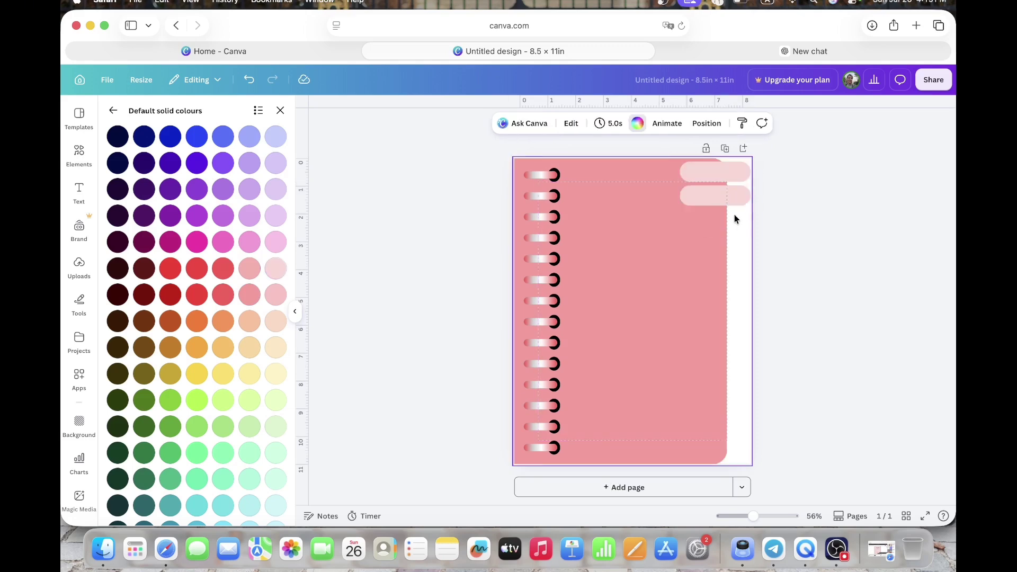
{"action": "left_click", "coordinate": [734, 202]}
{"action": "key", "text": "Up"}
{"action": "key", "text": "Up"}
{"action": "key", "text": "Up"}
{"action": "key", "text": "Up"}
{"action": "key", "text": "Up"}
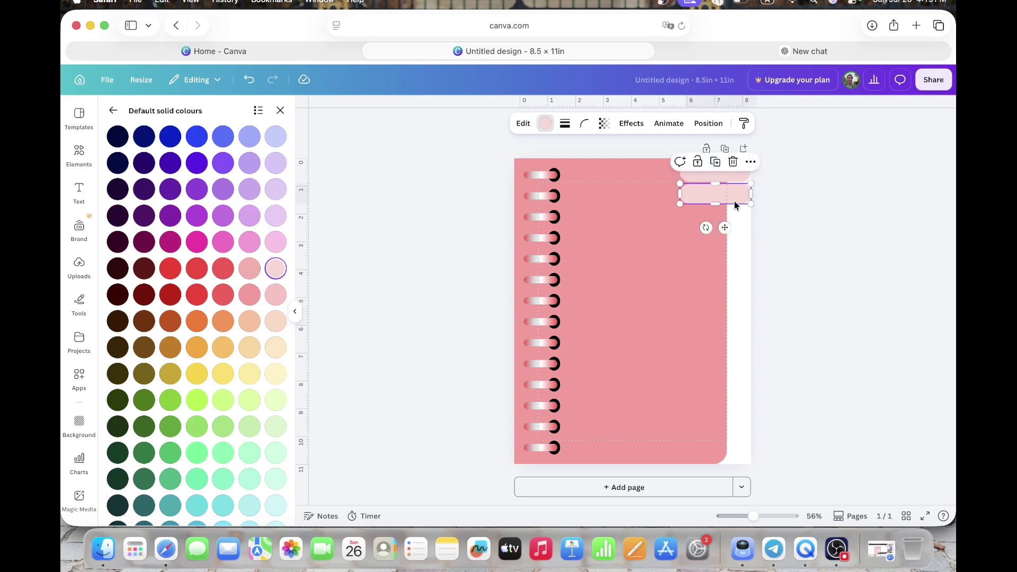
Step: Duplicate the second tab and align the copy directly below it with the same narrow gap, undoing an accidental resize
{"action": "left_click", "coordinate": [715, 161]}
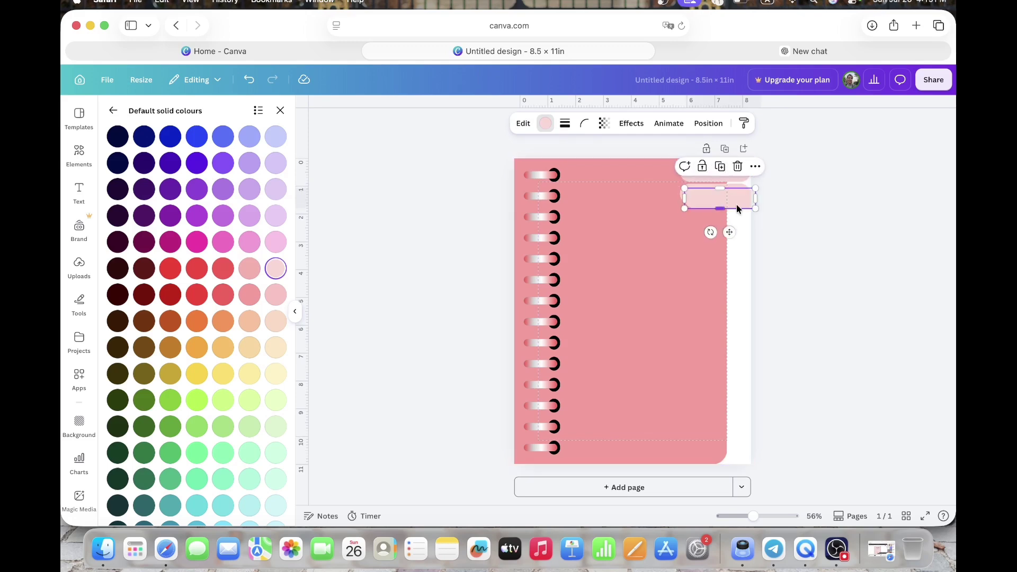
{"action": "left_click_drag", "start_coordinate": [736, 204], "coordinate": [734, 223]}
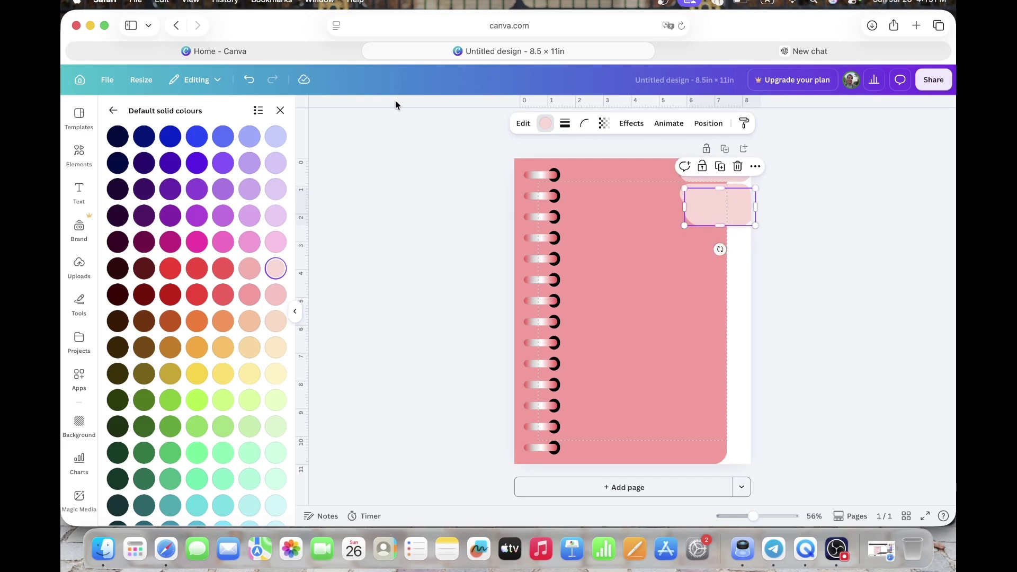
{"action": "left_click", "coordinate": [249, 80]}
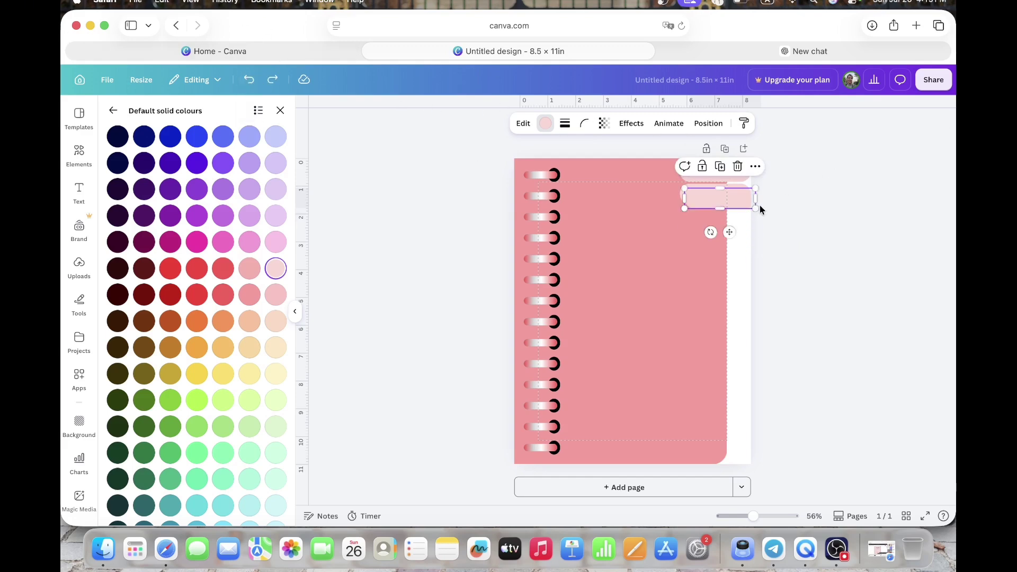
{"action": "left_click_drag", "start_coordinate": [738, 201], "coordinate": [735, 219]}
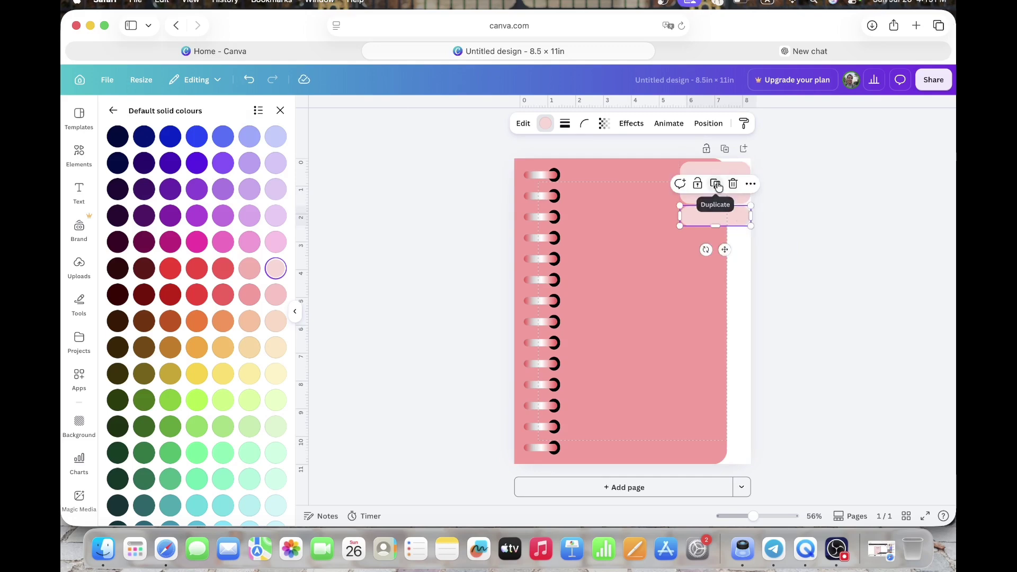
Step: Duplicate the lowest tab repeatedly at the same spacing until twelve tabs run down the cover's right edge, then deselect
{"action": "left_click", "coordinate": [715, 181]}
{"action": "left_click", "coordinate": [715, 206]}
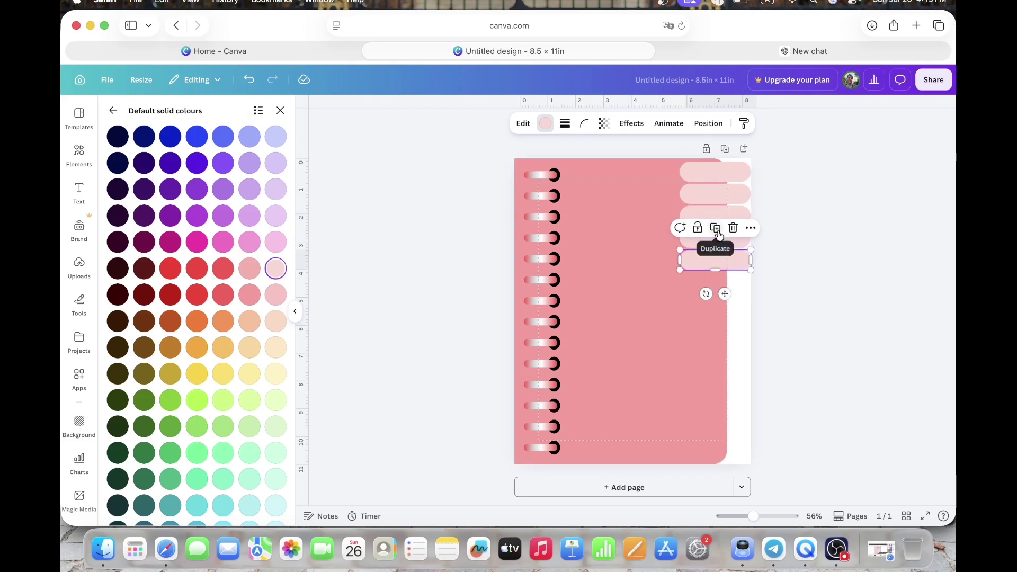
{"action": "left_click", "coordinate": [715, 228]}
{"action": "left_click", "coordinate": [715, 250]}
{"action": "left_click", "coordinate": [714, 272]}
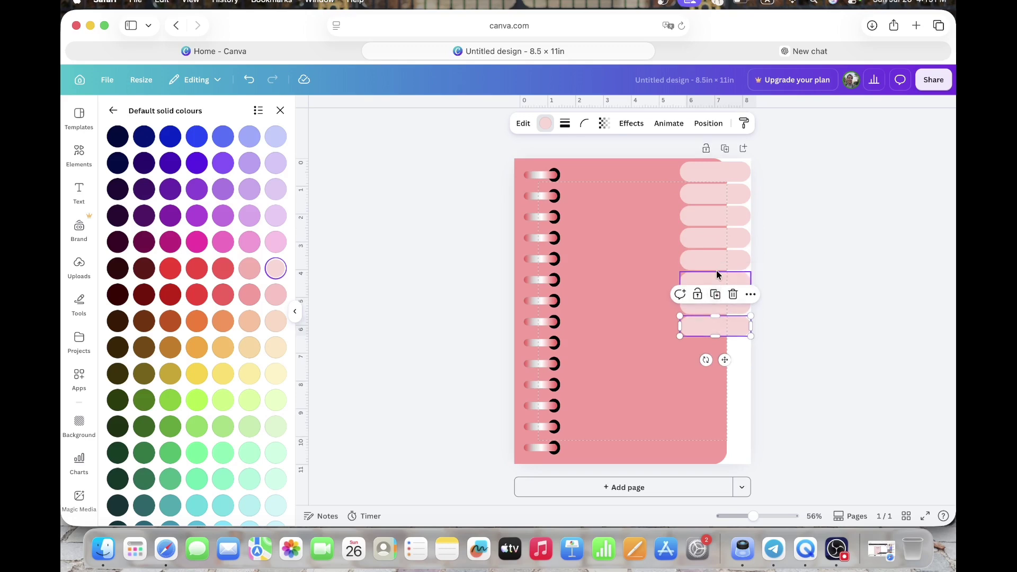
{"action": "left_click", "coordinate": [716, 315]}
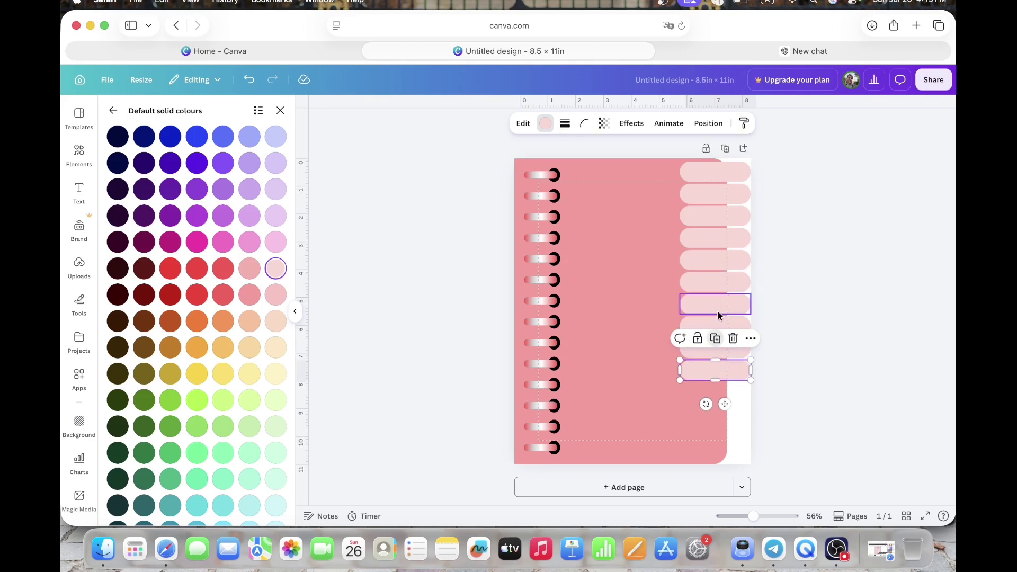
{"action": "left_click", "coordinate": [716, 338]}
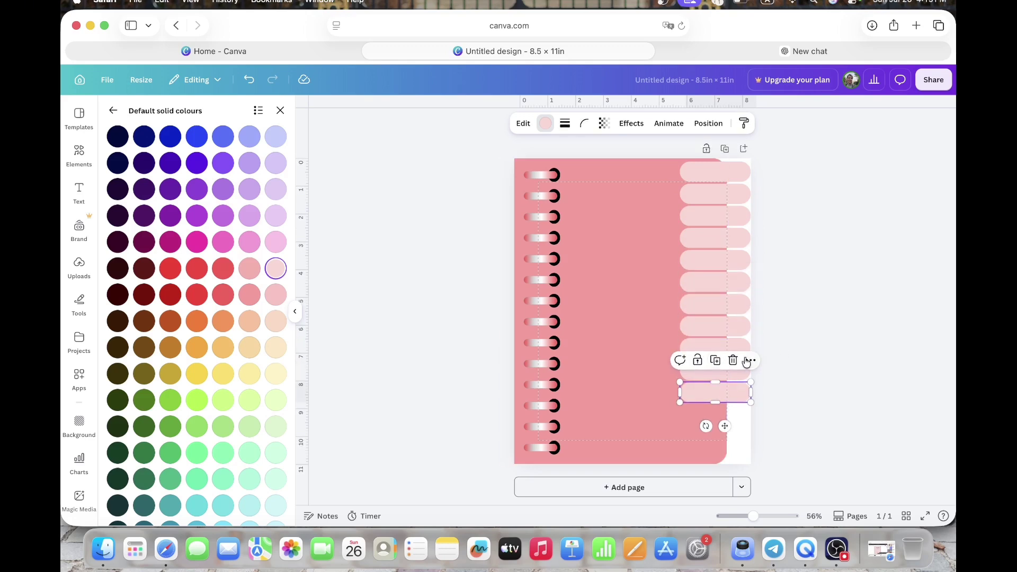
{"action": "left_click", "coordinate": [715, 361]}
{"action": "key", "text": "Escape"}
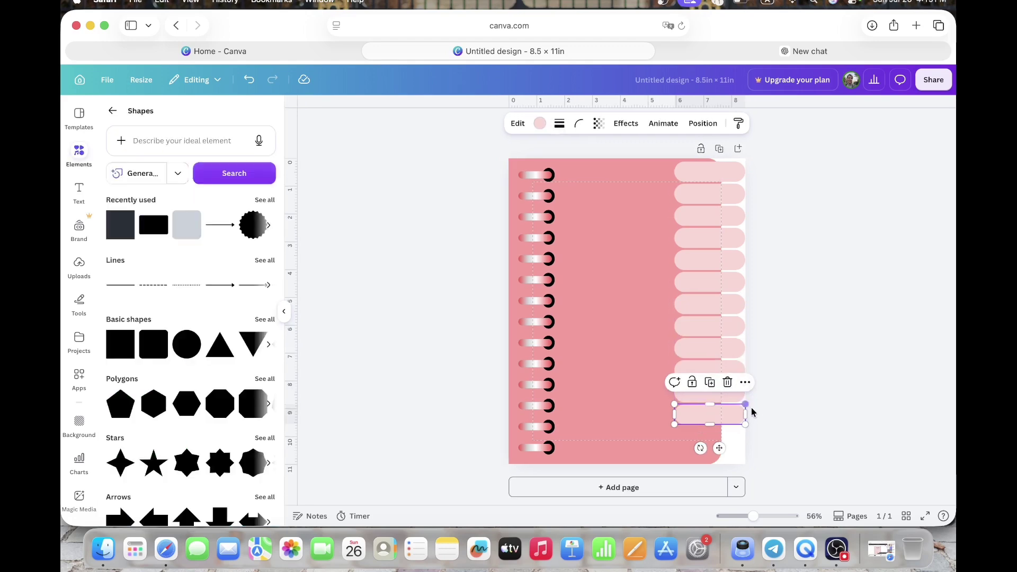
{"action": "key", "text": "Escape"}
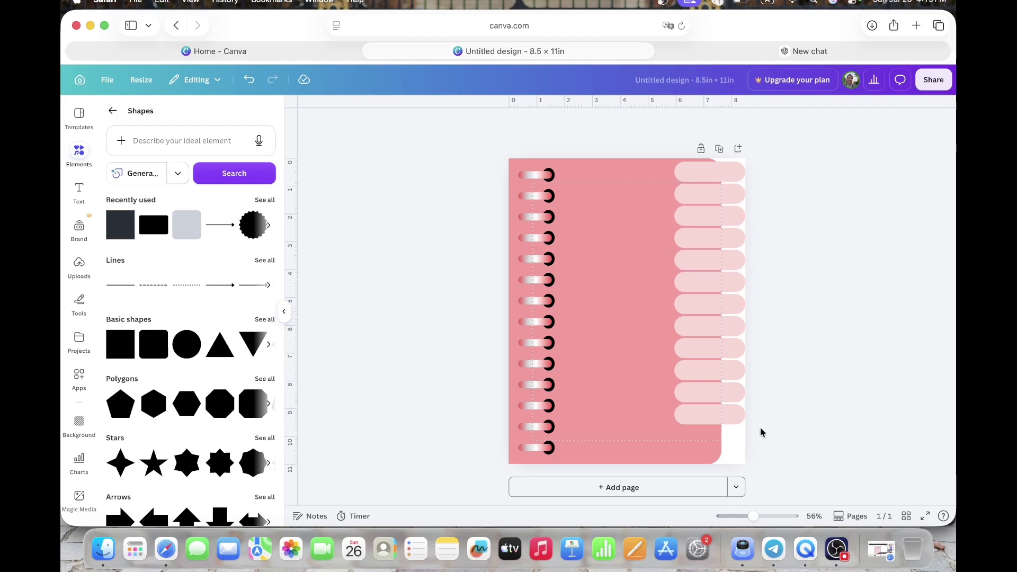
Step: Select all twelve tabs and move the column down and slightly inward to centre it vertically on the page
{"action": "left_click_drag", "start_coordinate": [760, 430], "coordinate": [671, 167]}
{"action": "left_click", "coordinate": [794, 318]}
{"action": "left_click_drag", "start_coordinate": [779, 425], "coordinate": [736, 177]}
{"action": "left_click_drag", "start_coordinate": [734, 241], "coordinate": [730, 258]}
{"action": "left_click", "coordinate": [771, 276]}
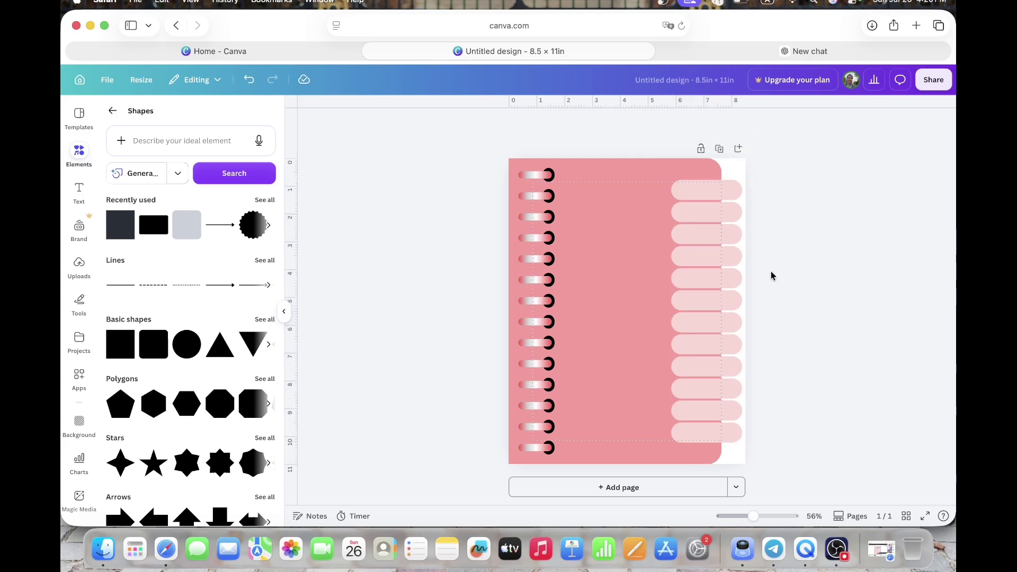
Step: Reorder the layers to put the spiral binding on top and the notebook cover directly beneath it, in front of all tabs
{"action": "left_click_drag", "start_coordinate": [753, 444], "coordinate": [734, 195]}
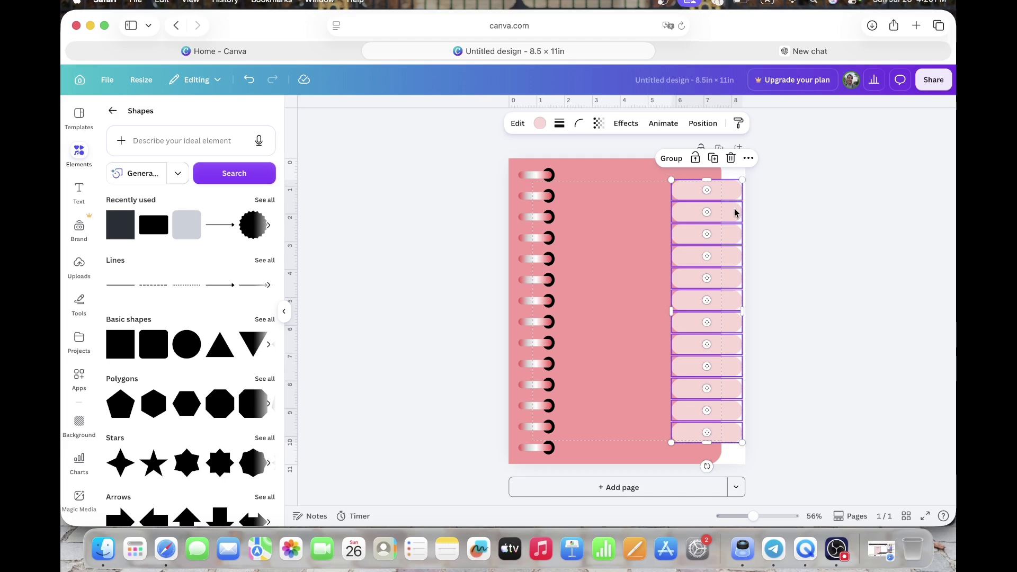
{"action": "left_click", "coordinate": [713, 127]}
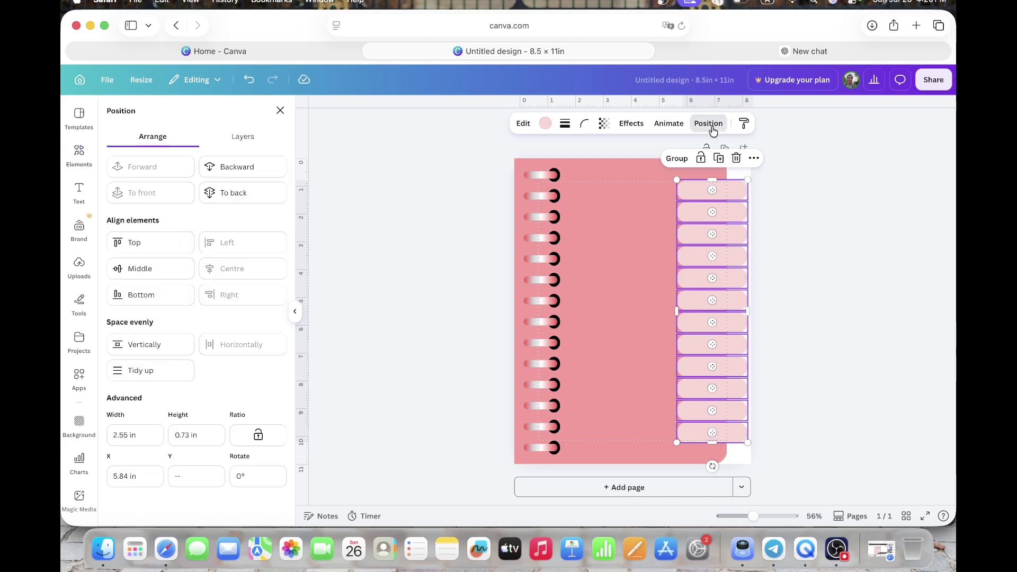
{"action": "left_click", "coordinate": [255, 144]}
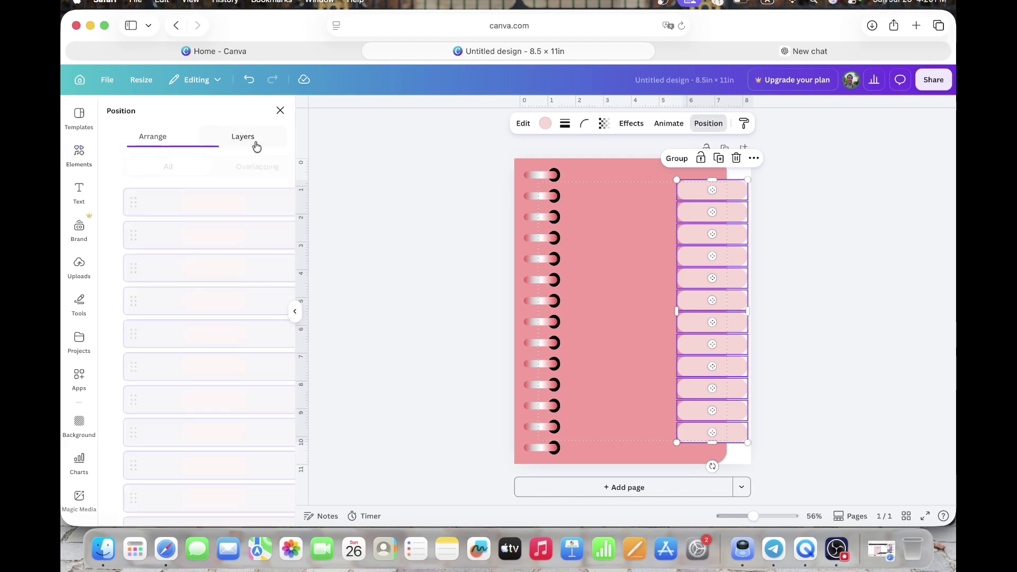
{"action": "scroll", "coordinate": [229, 381], "scroll_direction": "down", "scroll_amount": 3}
{"action": "scroll", "coordinate": [228, 381], "scroll_direction": "down", "scroll_amount": 3}
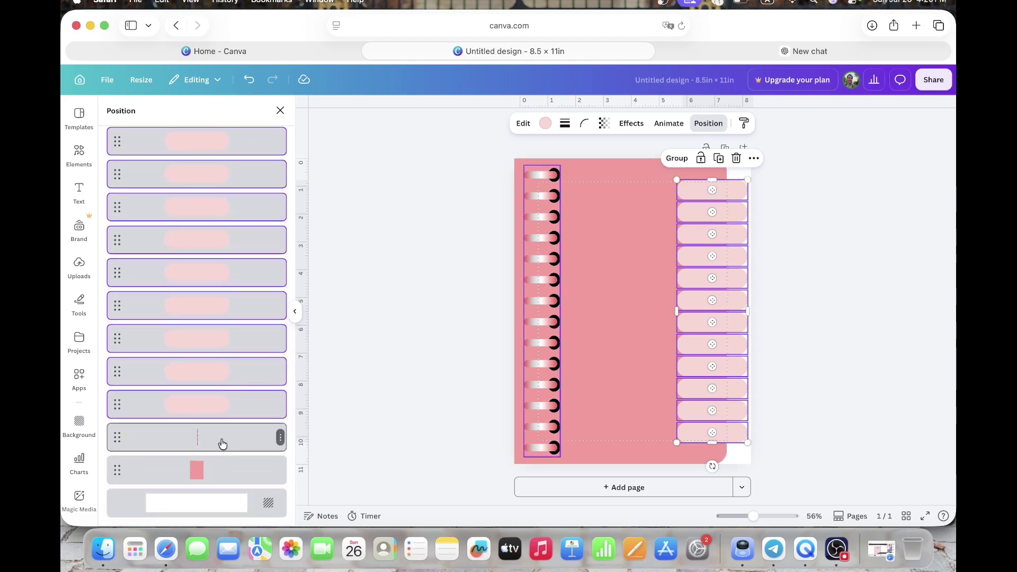
{"action": "left_click_drag", "start_coordinate": [223, 432], "coordinate": [224, 197]}
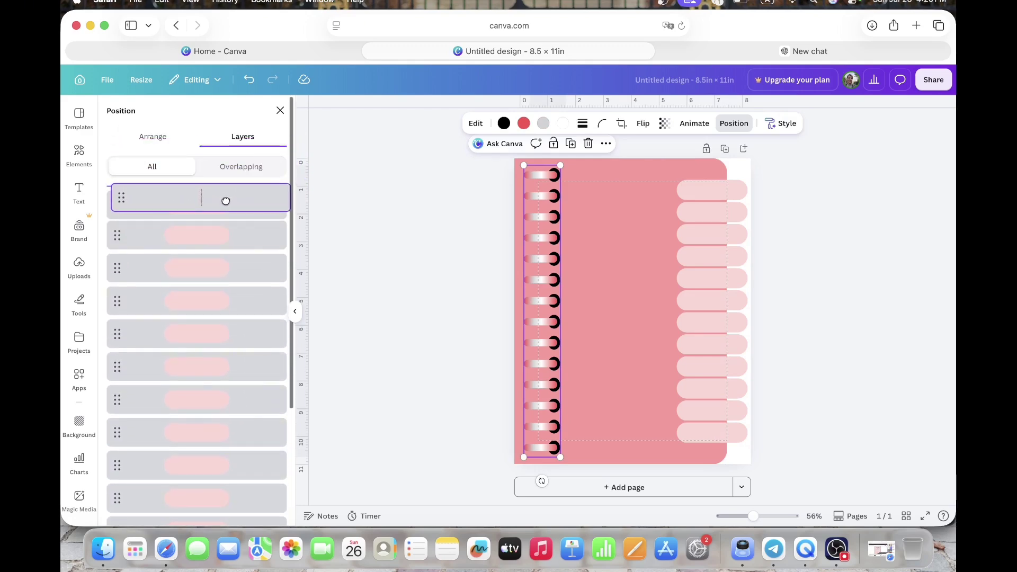
{"action": "scroll", "coordinate": [246, 331], "scroll_direction": "down", "scroll_amount": 5}
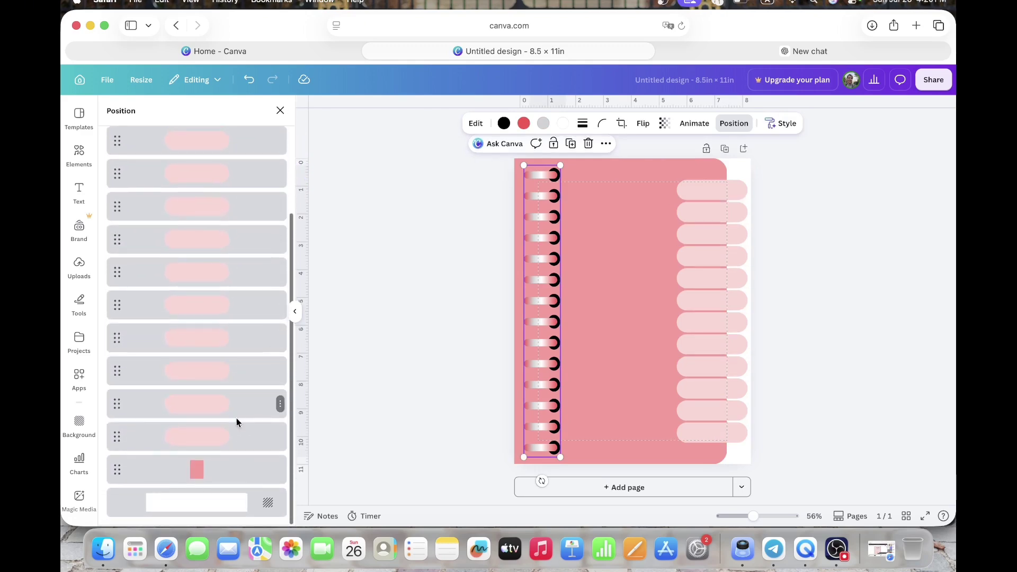
{"action": "left_click_drag", "start_coordinate": [235, 477], "coordinate": [237, 227]}
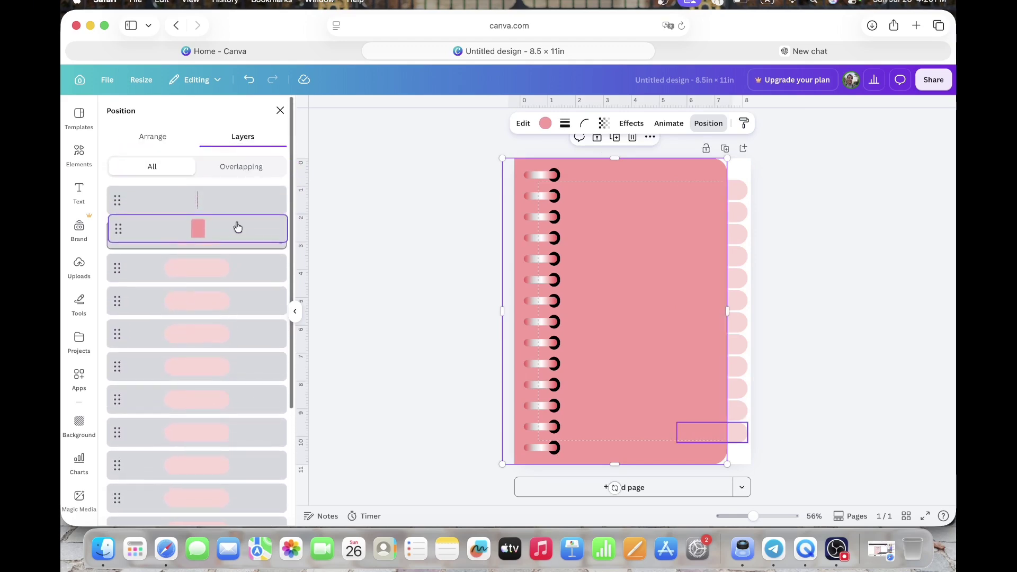
Step: Deselect the cover and add a subheading text to the page reading "Jan"
{"action": "left_click", "coordinate": [768, 310]}
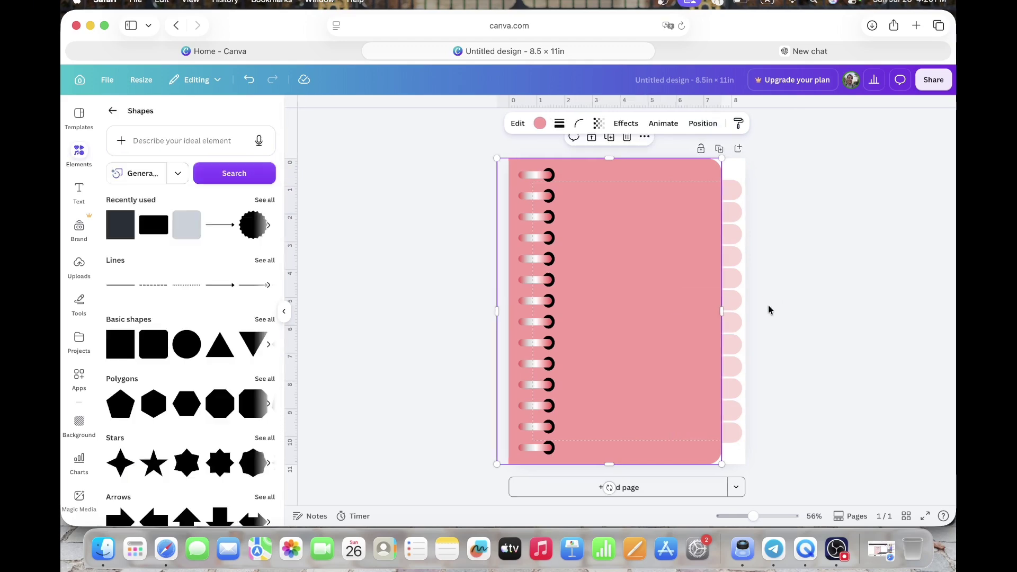
{"action": "left_click", "coordinate": [796, 323]}
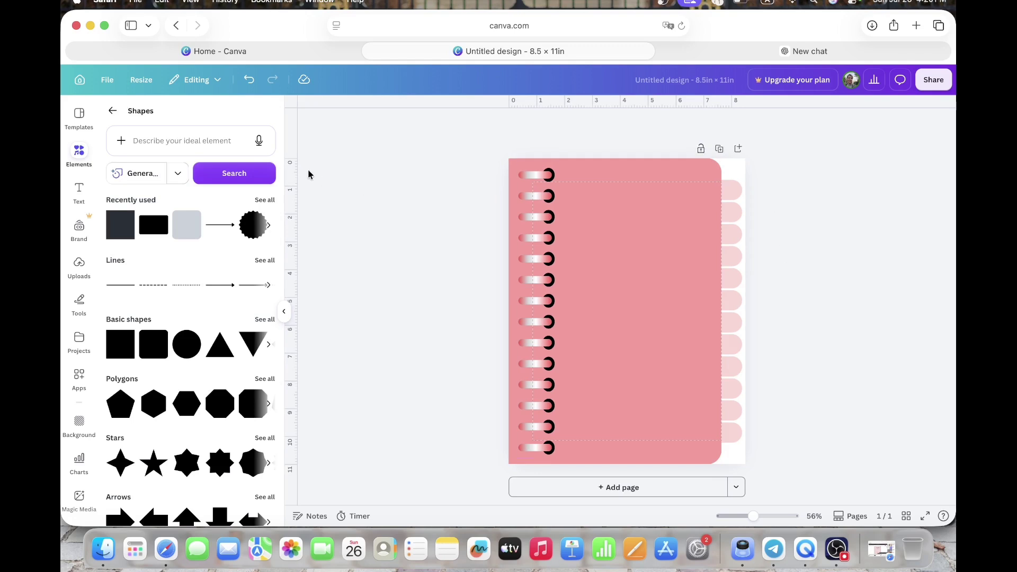
{"action": "left_click", "coordinate": [76, 192]}
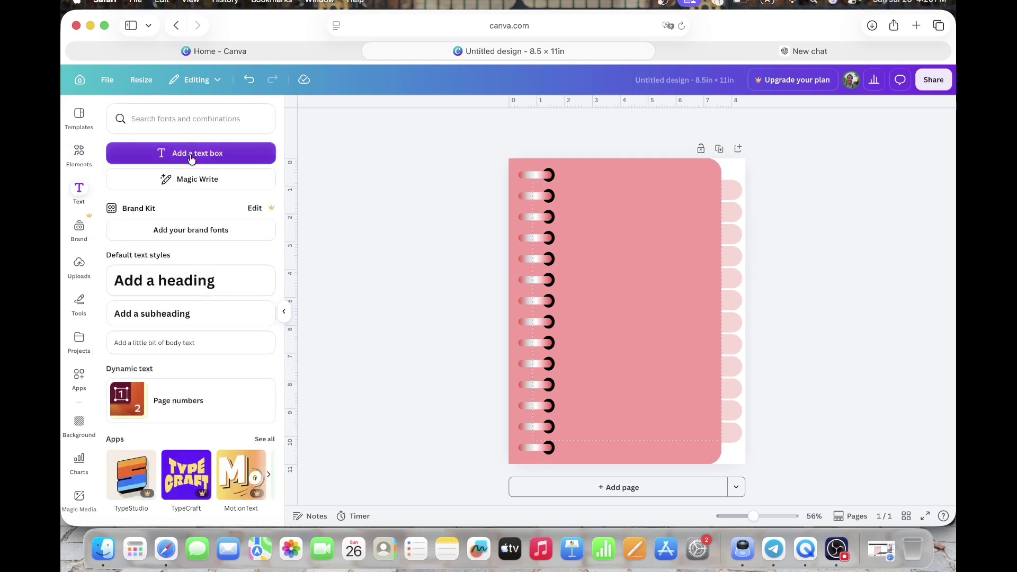
{"action": "left_click", "coordinate": [180, 310]}
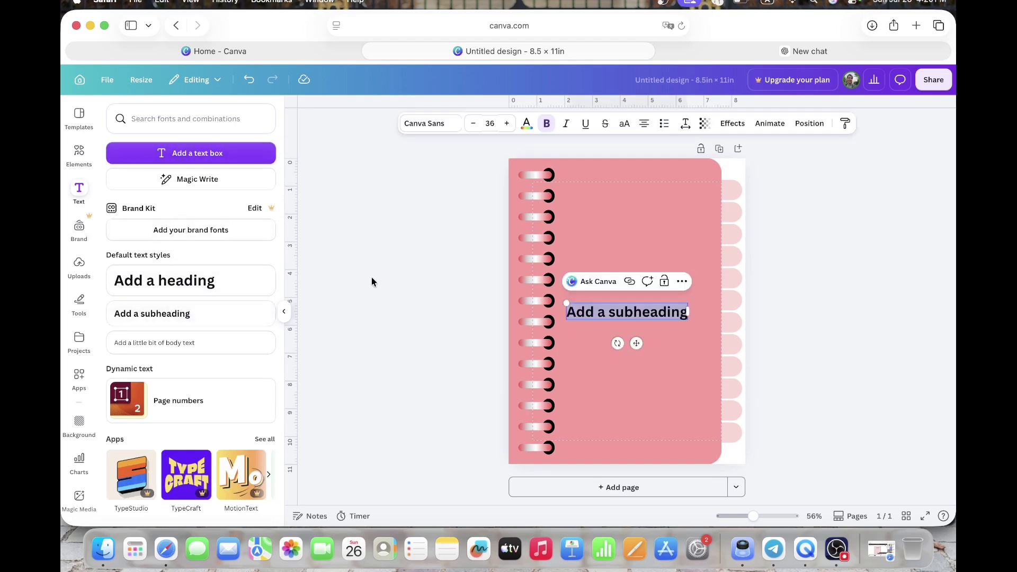
{"action": "type", "text": "Jan"}
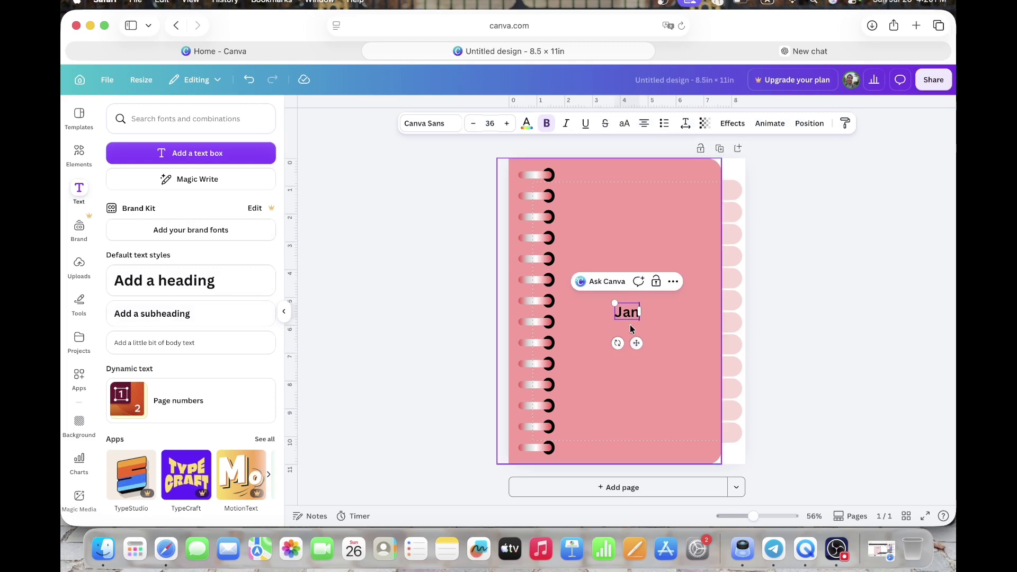
Step: Set the "Jan" text to size 25 and move it onto the top index tab
{"action": "left_click", "coordinate": [487, 123]}
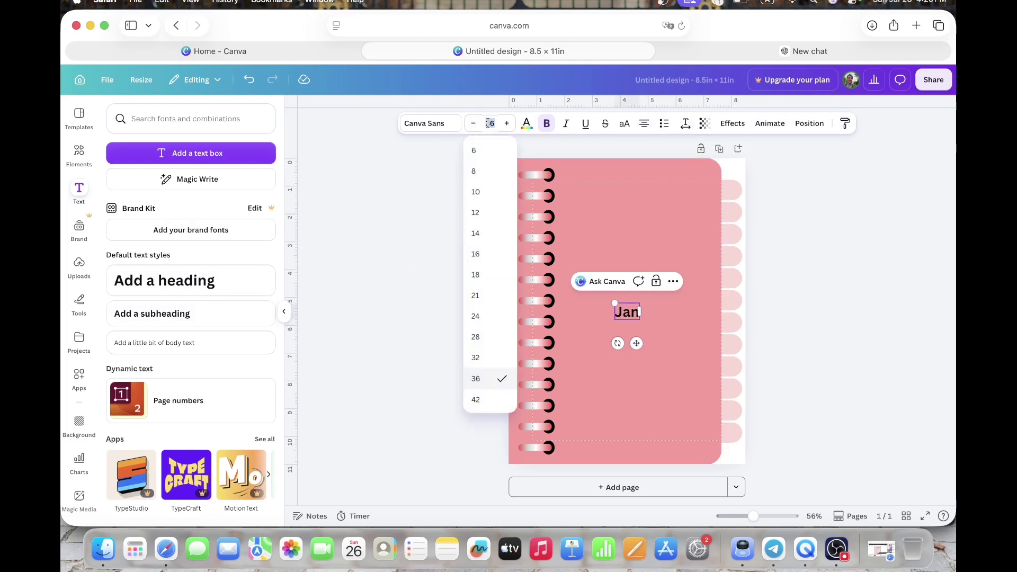
{"action": "type", "text": "25"}
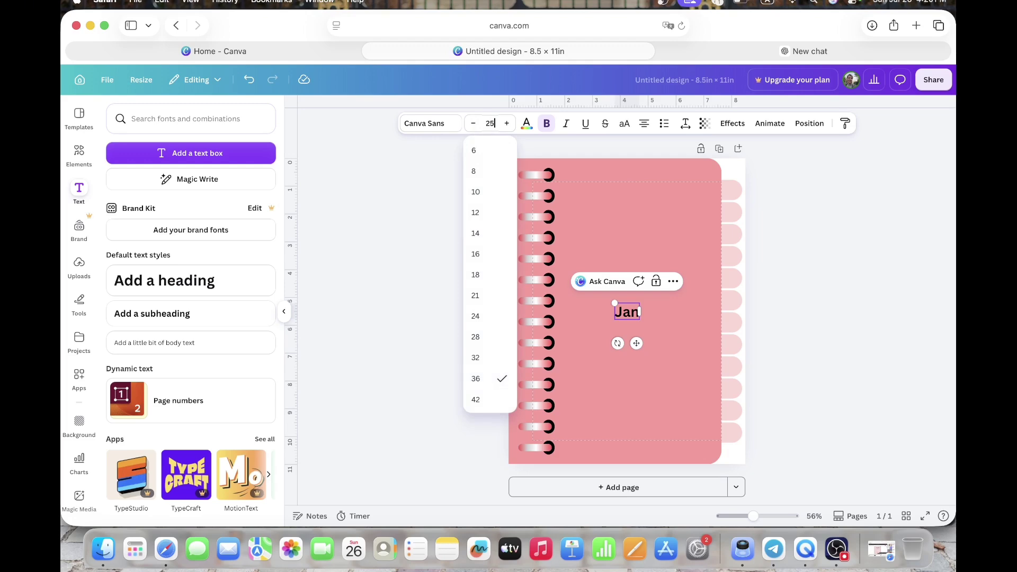
{"action": "key", "text": "Return"}
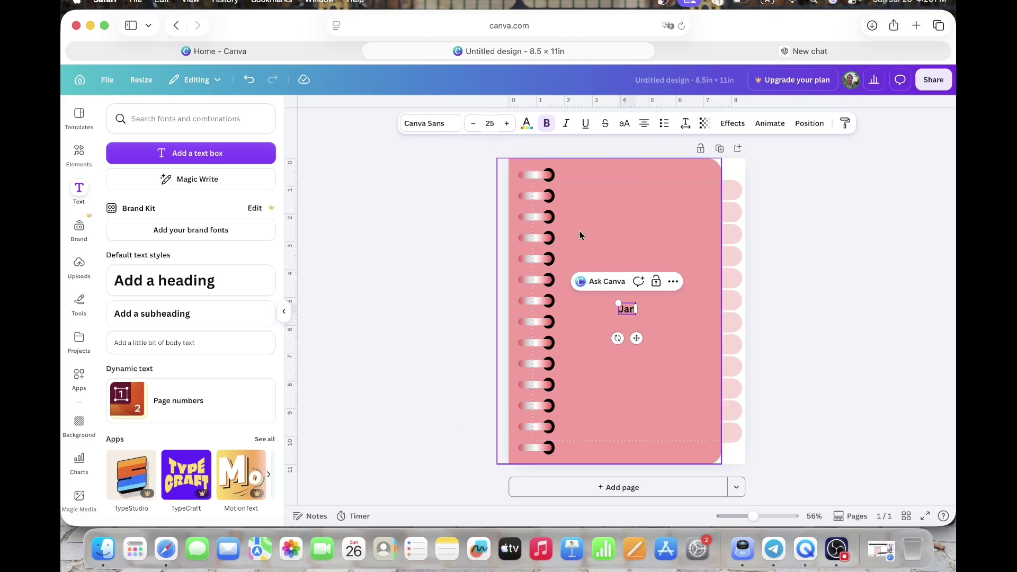
{"action": "left_click_drag", "start_coordinate": [636, 338], "coordinate": [736, 220]}
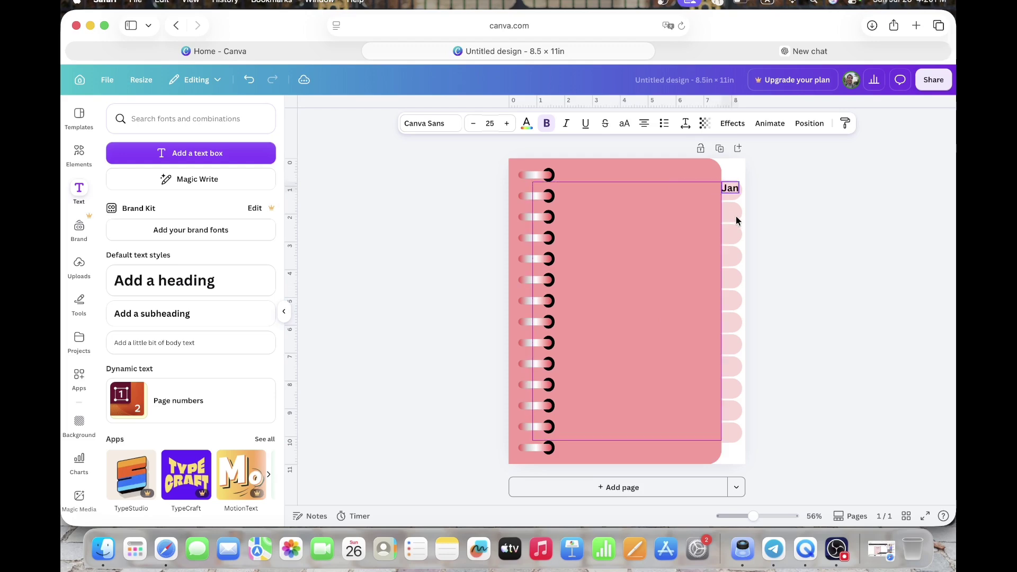
Step: Change the "Jan" label's font to DM Sans after trying Anton
{"action": "left_click", "coordinate": [450, 129]}
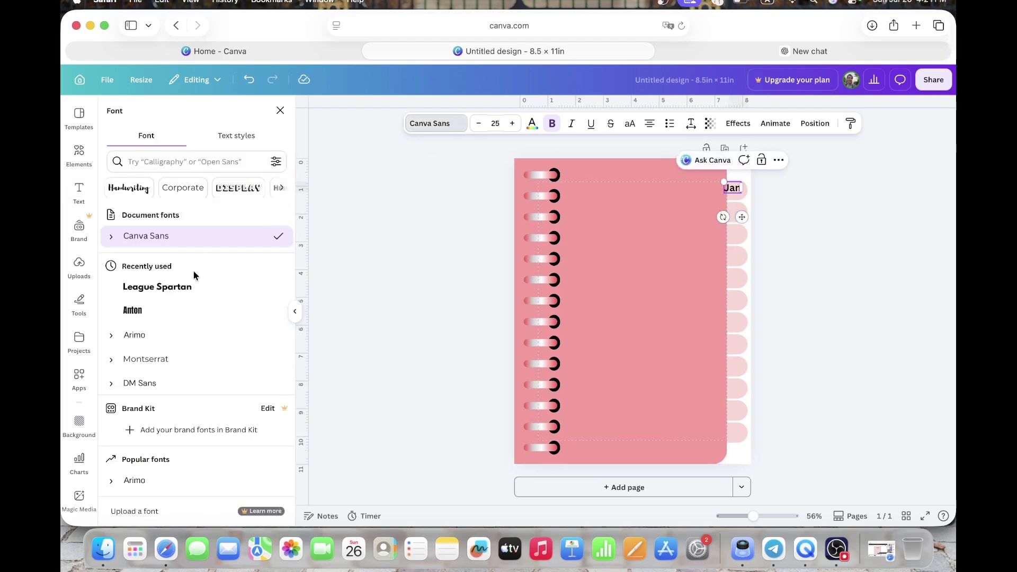
{"action": "left_click", "coordinate": [177, 311]}
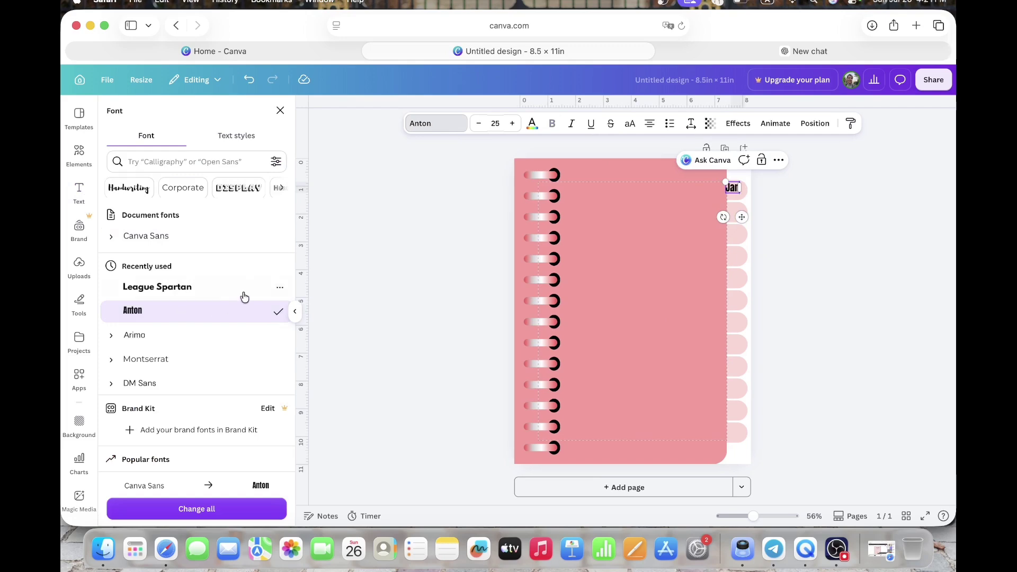
{"action": "left_click", "coordinate": [177, 383]}
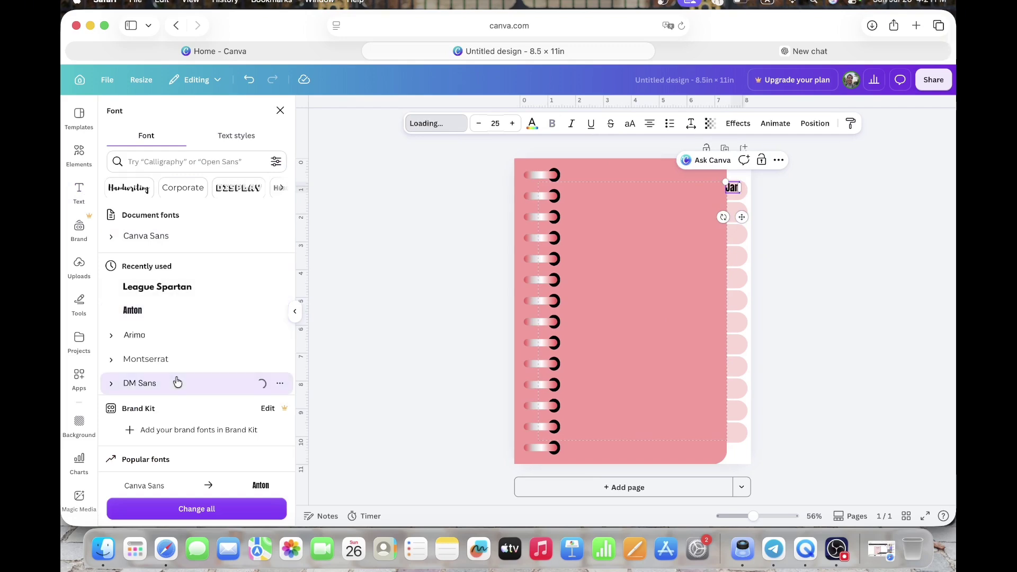
{"action": "left_click", "coordinate": [291, 313]}
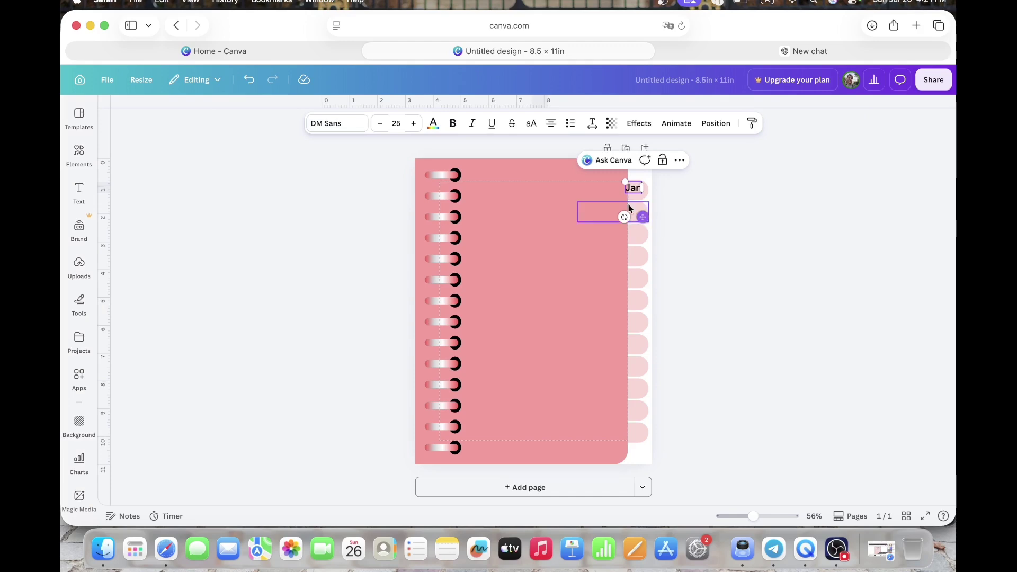
Step: Reduce the "Jan" label to size 24, nudge it to sit centred on the top tab, and deselect it
{"action": "left_click", "coordinate": [382, 123]}
{"action": "left_click_drag", "start_coordinate": [646, 220], "coordinate": [649, 222]}
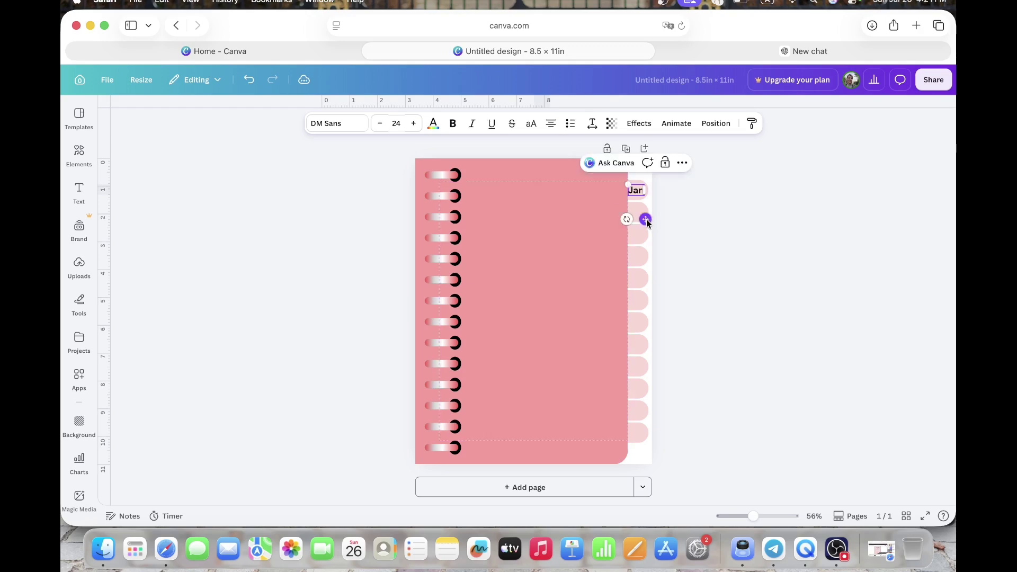
{"action": "left_click", "coordinate": [723, 224]}
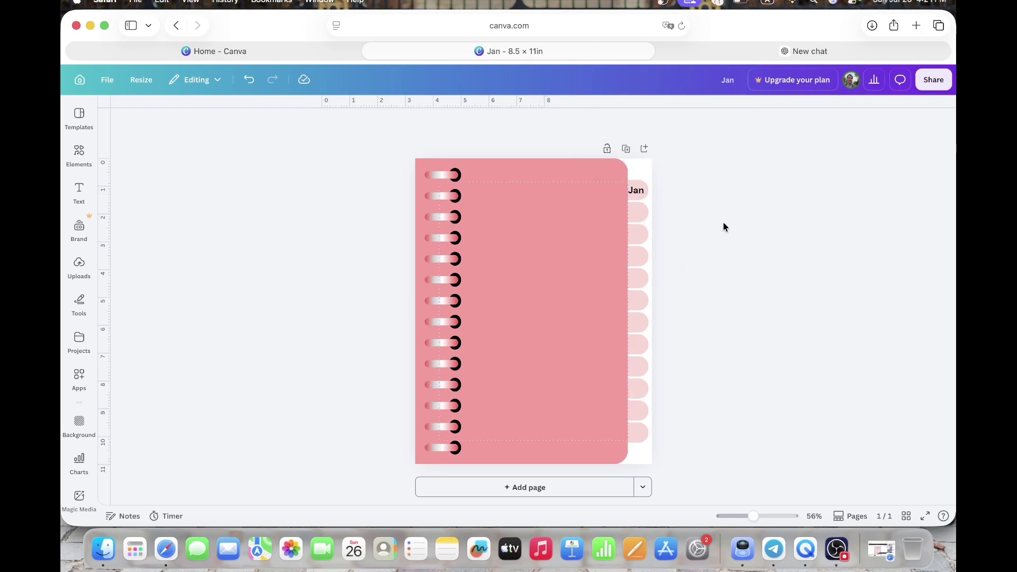
Step: Duplicate the "Jan" label onto the second tab, change the copy to "Feb" and set its size to 22
{"action": "left_click", "coordinate": [641, 197]}
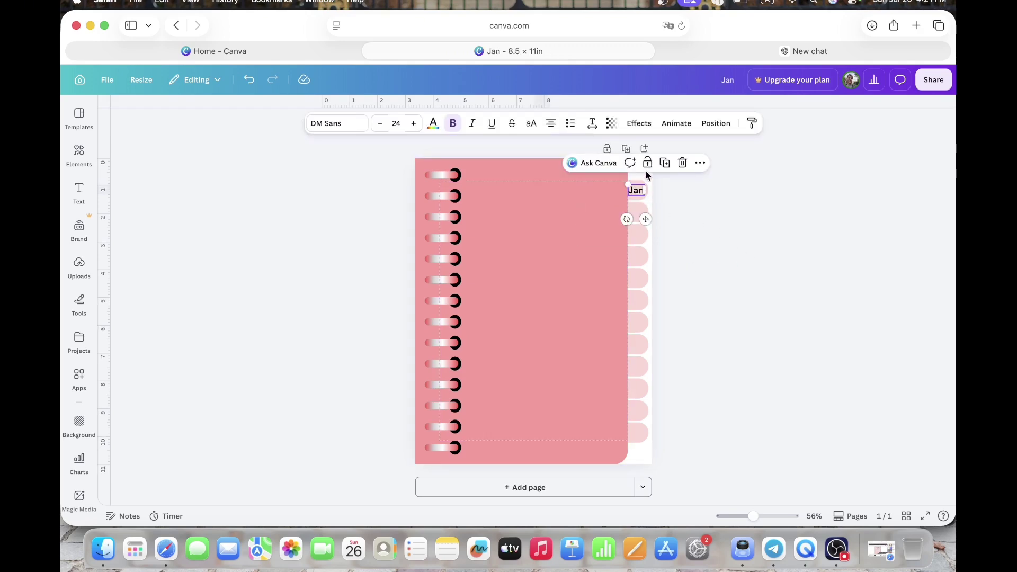
{"action": "left_click", "coordinate": [666, 165]}
{"action": "left_click_drag", "start_coordinate": [650, 223], "coordinate": [646, 236]}
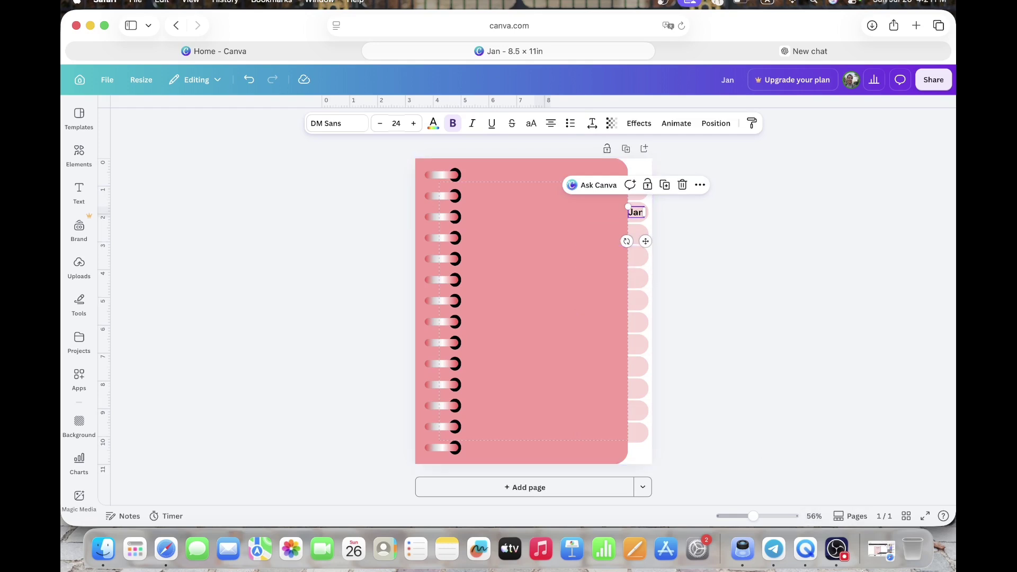
{"action": "double_click", "coordinate": [636, 212]}
{"action": "type", "text": "Feb"}
{"action": "left_click", "coordinate": [380, 123]}
{"action": "left_click", "coordinate": [379, 123]}
{"action": "left_click", "coordinate": [652, 235]}
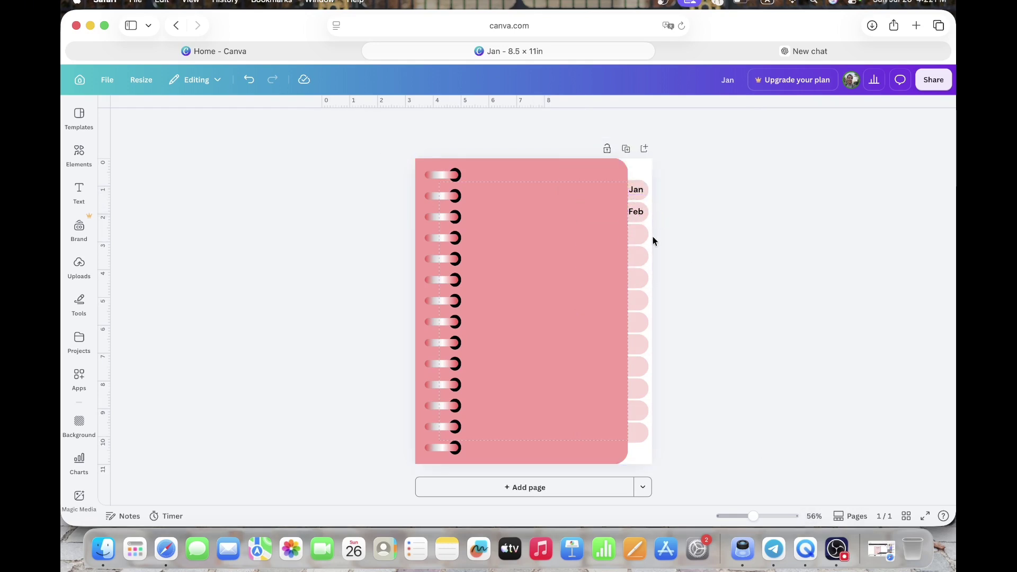
Step: Duplicate the month label onto the third, fourth and fifth tabs and change the copies to "Mar", "Apr" and "May"
{"action": "left_click", "coordinate": [635, 211]}
{"action": "key", "text": "super+d"}
{"action": "double_click", "coordinate": [635, 234]}
{"action": "type", "text": "Mar"}
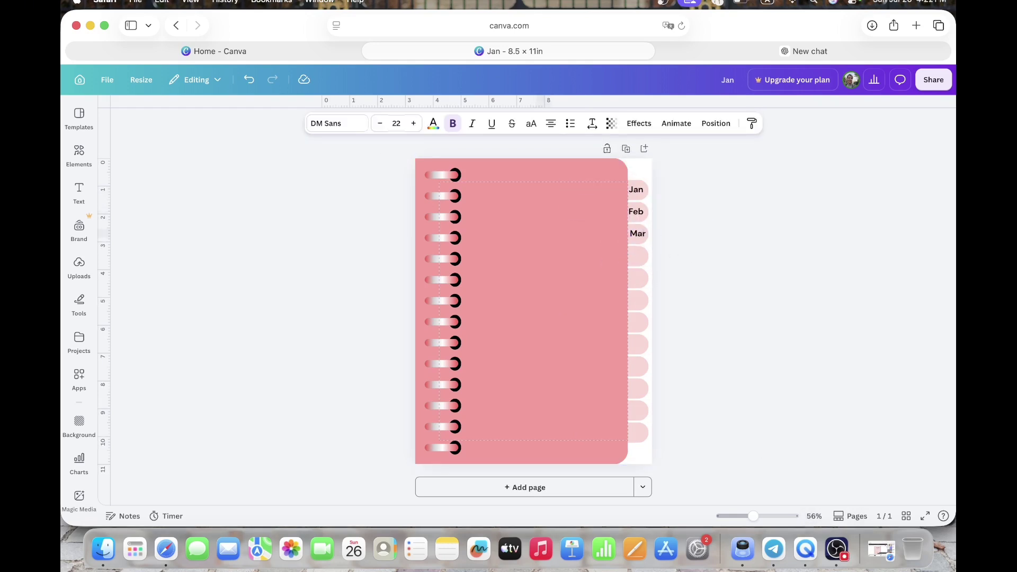
{"action": "key", "text": "Escape"}
{"action": "key", "text": "super+d"}
{"action": "double_click", "coordinate": [640, 257]}
{"action": "type", "text": "Apr"}
{"action": "key", "text": "Escape"}
{"action": "key", "text": "super+d"}
{"action": "double_click", "coordinate": [637, 277]}
{"action": "type", "text": "May"}
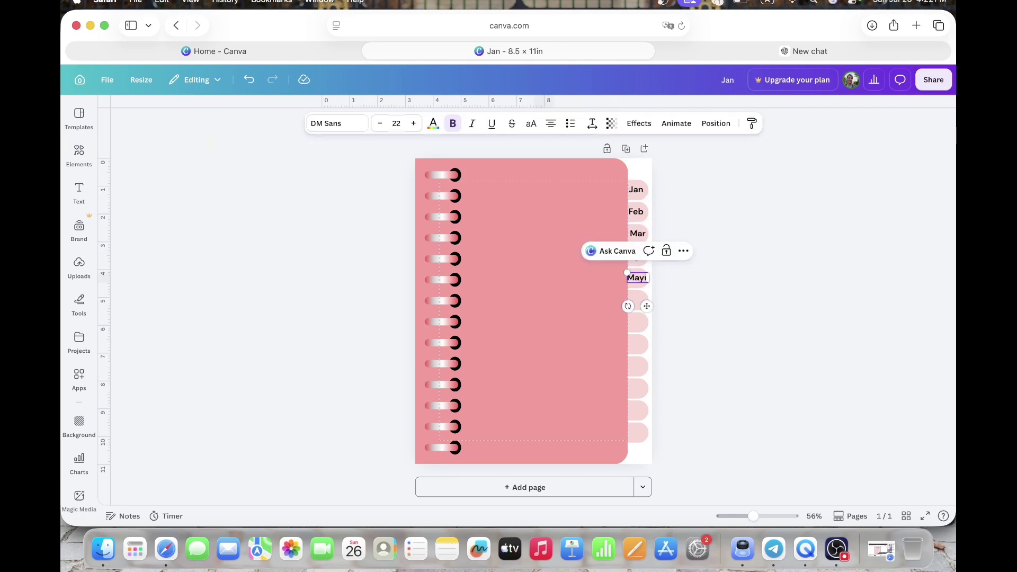
Step: Duplicate the month label onto the sixth and seventh tabs and change the copies to "Jun" and "Jul"
{"action": "key", "text": "Escape"}
{"action": "key", "text": "super+d"}
{"action": "double_click", "coordinate": [637, 300]}
{"action": "type", "text": "Jun"}
{"action": "left_click", "coordinate": [658, 308]}
{"action": "left_click", "coordinate": [638, 300]}
{"action": "key", "text": "super+d"}
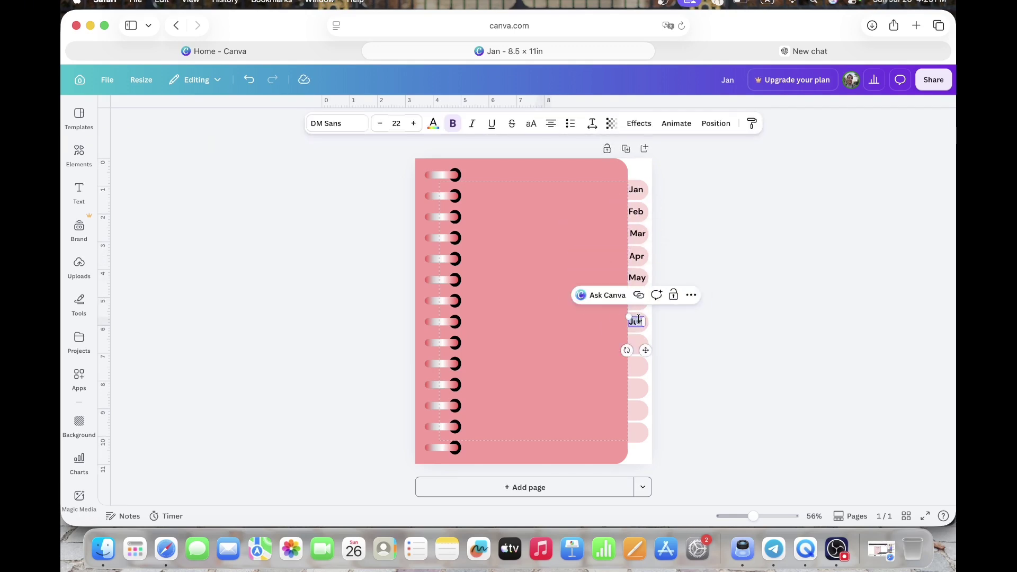
{"action": "double_click", "coordinate": [635, 321]}
{"action": "type", "text": "Jul"}
{"action": "key", "text": "Escape"}
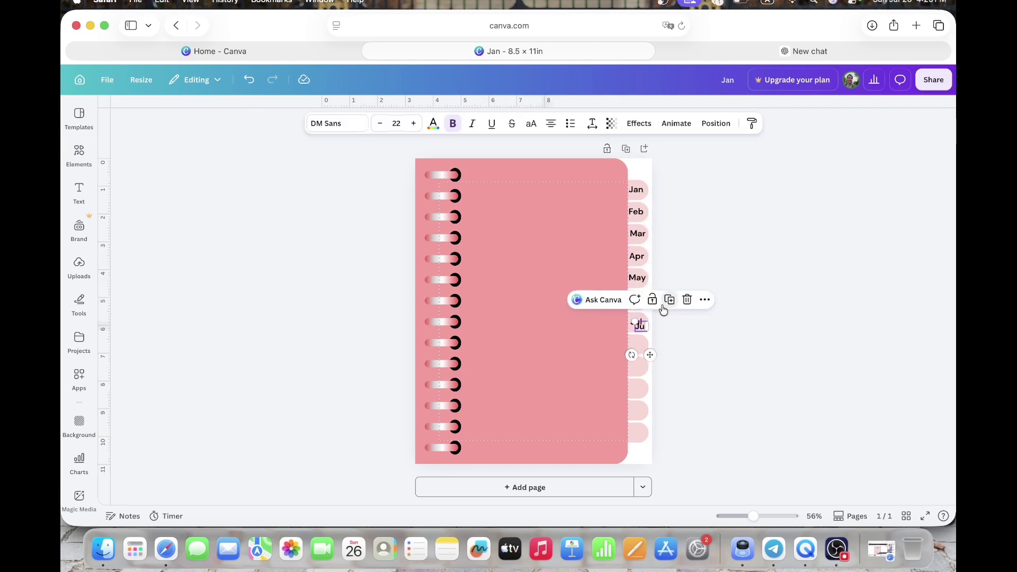
Step: Duplicate the month label onto the eighth and ninth tabs and change the copies to "Aug" and "Sep"
{"action": "key", "text": "super+d"}
{"action": "double_click", "coordinate": [637, 344]}
{"action": "type", "text": "Aug"}
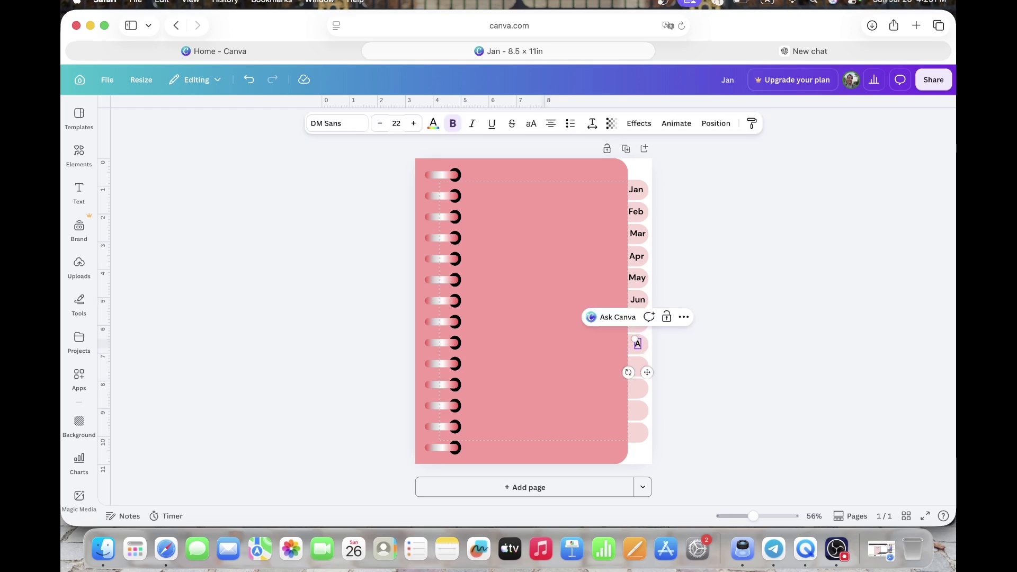
{"action": "key", "text": "Escape"}
{"action": "key", "text": "super+d"}
{"action": "double_click", "coordinate": [642, 348]}
{"action": "type", "text": "Sep"}
{"action": "key", "text": "Escape"}
{"action": "left_click_drag", "start_coordinate": [641, 348], "coordinate": [631, 370]}
Step: Duplicate the month label onto the last three tabs, change the copies to "Oct", "Nov" and "Dec", and deselect
{"action": "key", "text": "super+d"}
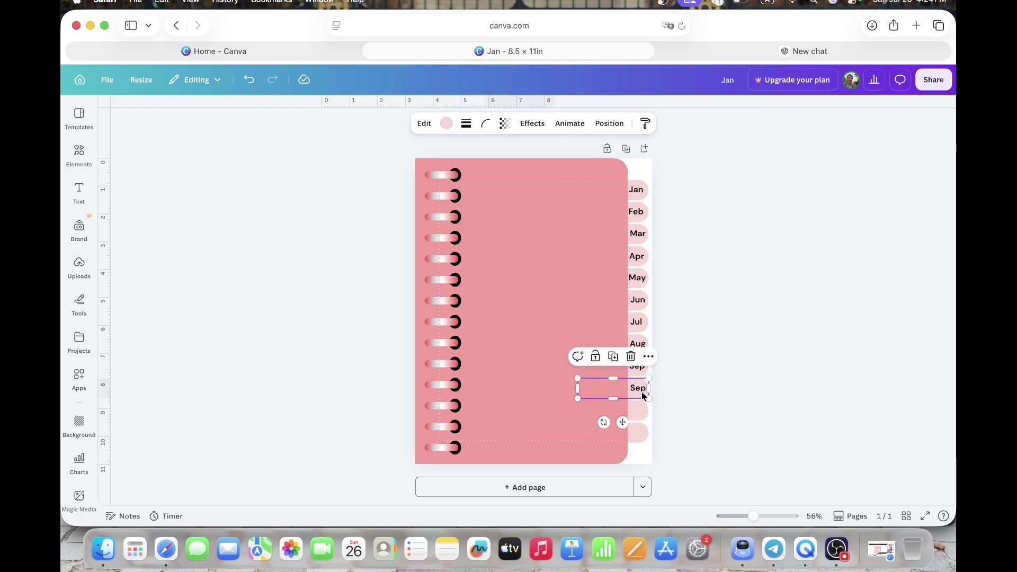
{"action": "double_click", "coordinate": [640, 391]}
{"action": "type", "text": "Oct"}
{"action": "key", "text": "Escape"}
{"action": "key", "text": "super+d"}
{"action": "double_click", "coordinate": [637, 410]}
{"action": "type", "text": "Nov"}
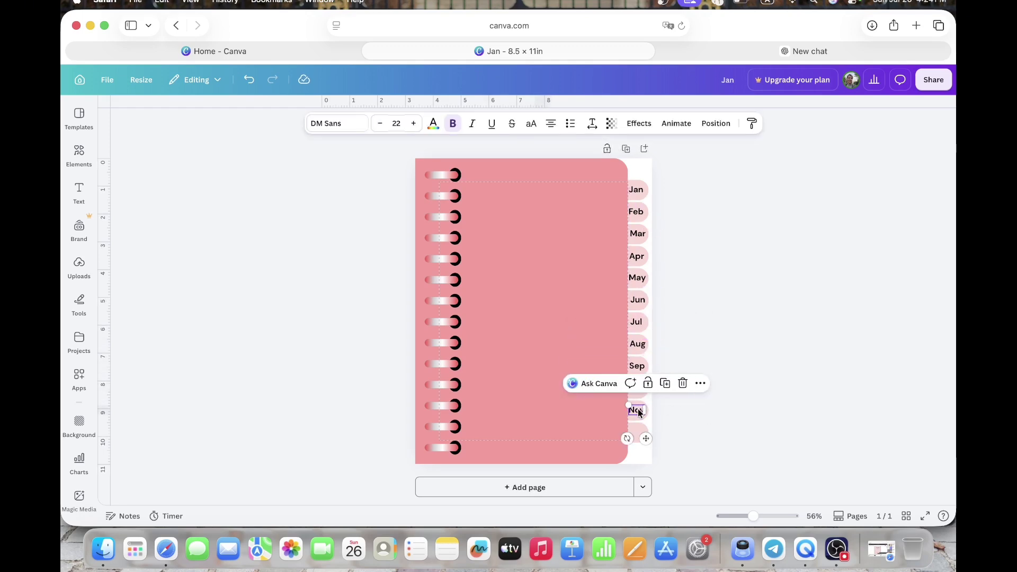
{"action": "key", "text": "Escape"}
{"action": "key", "text": "super+d"}
{"action": "double_click", "coordinate": [637, 432]}
{"action": "type", "text": "Dec"}
{"action": "key", "text": "Escape"}
{"action": "key", "text": "Escape"}
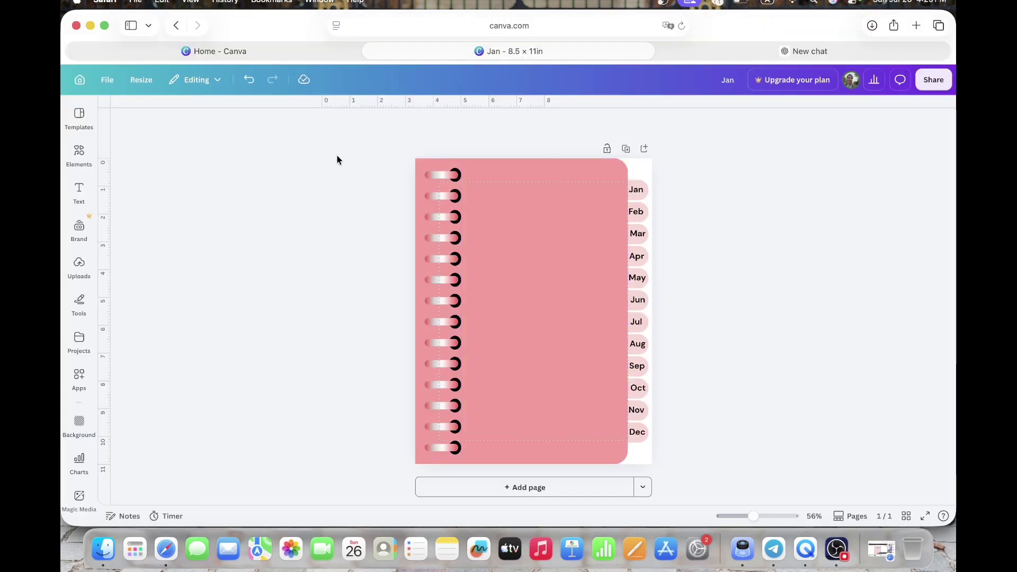
Step: Add a heading text to the notebook cover reading "2026"
{"action": "left_click", "coordinate": [78, 192]}
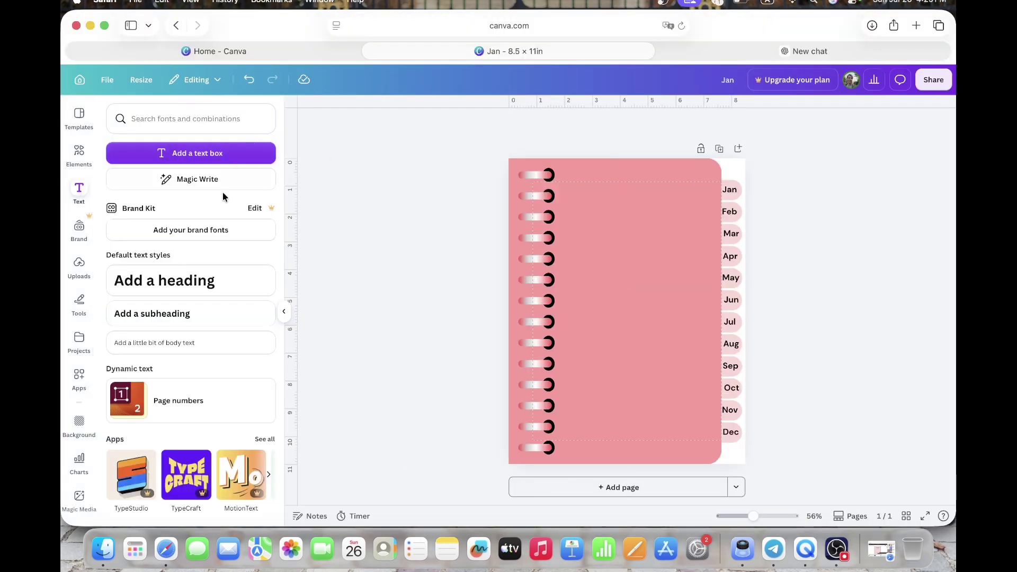
{"action": "left_click", "coordinate": [207, 271]}
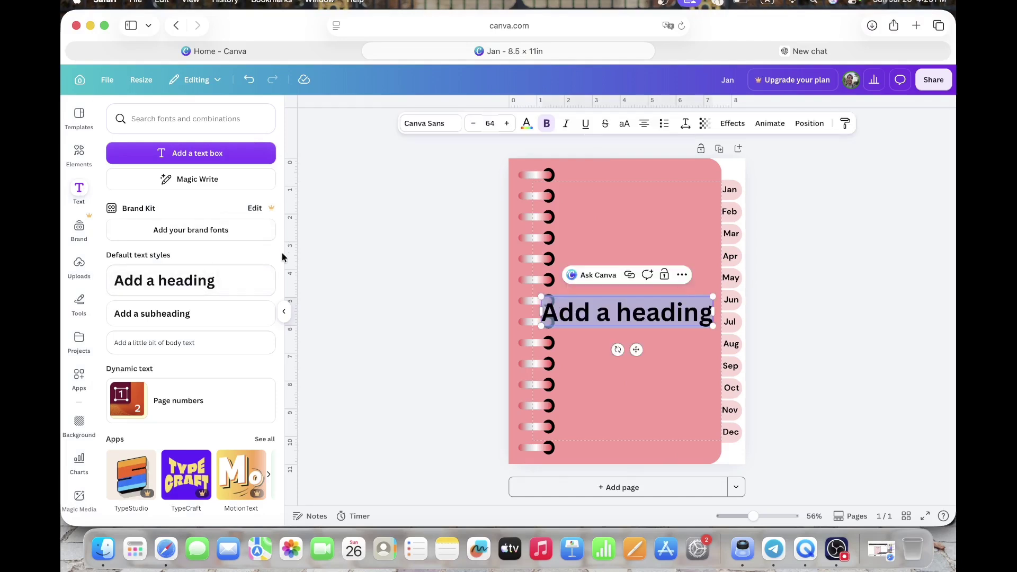
{"action": "left_click", "coordinate": [282, 309]}
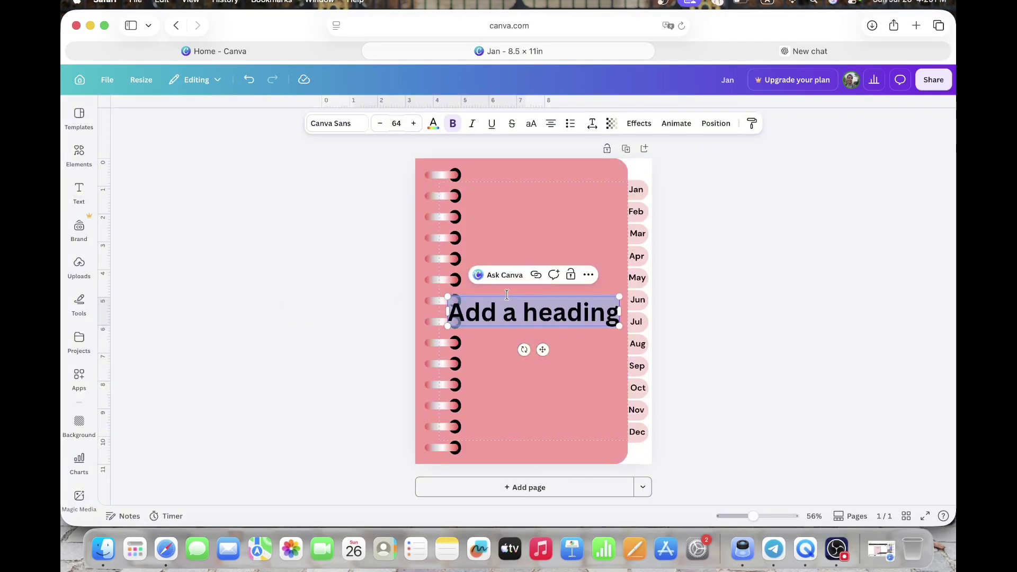
{"action": "type", "text": "2026"}
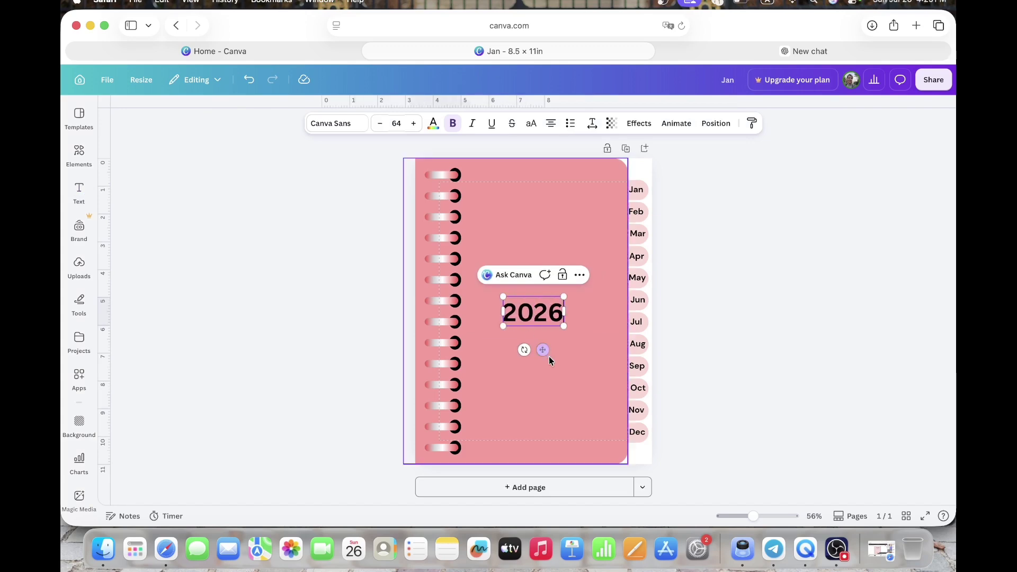
Step: Enlarge the "2026" heading to about size 85.7 and place it horizontally centred on the page in the cover's upper part
{"action": "left_click_drag", "start_coordinate": [544, 350], "coordinate": [579, 246]}
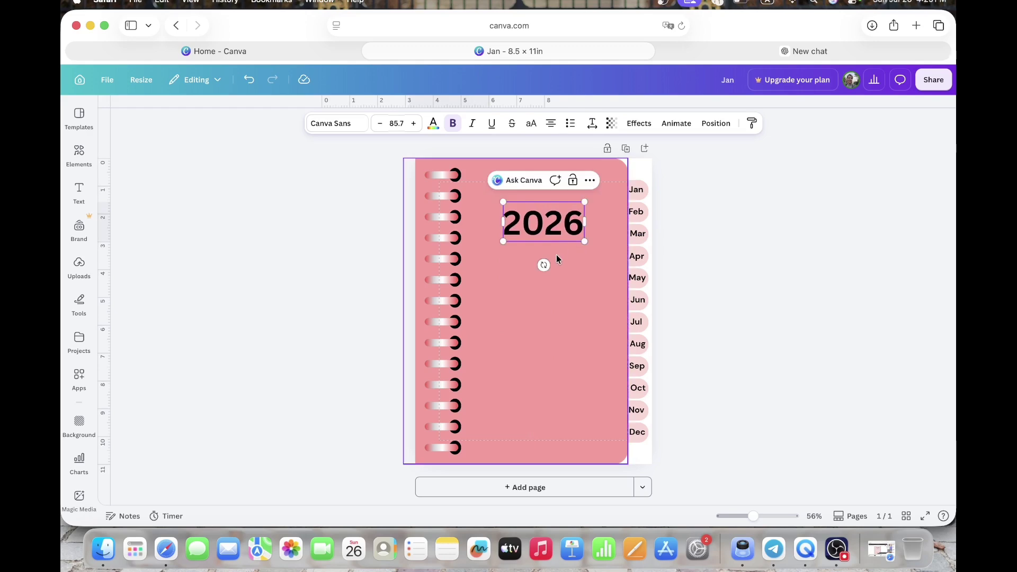
{"action": "left_click", "coordinate": [565, 252]}
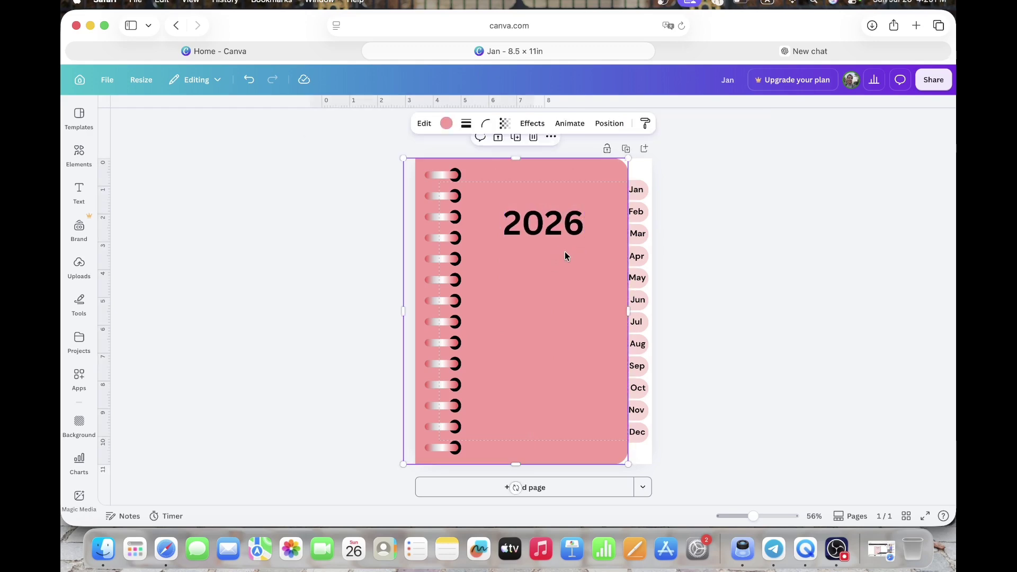
{"action": "left_click_drag", "start_coordinate": [561, 237], "coordinate": [552, 236]}
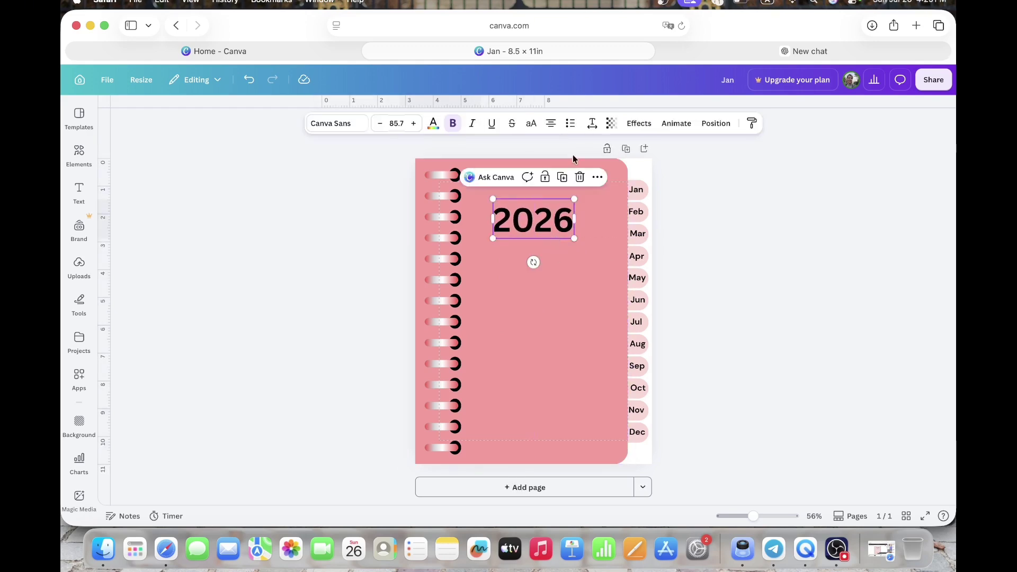
Step: Change the "2026" heading's font to League Spartan
{"action": "left_click", "coordinate": [318, 127]}
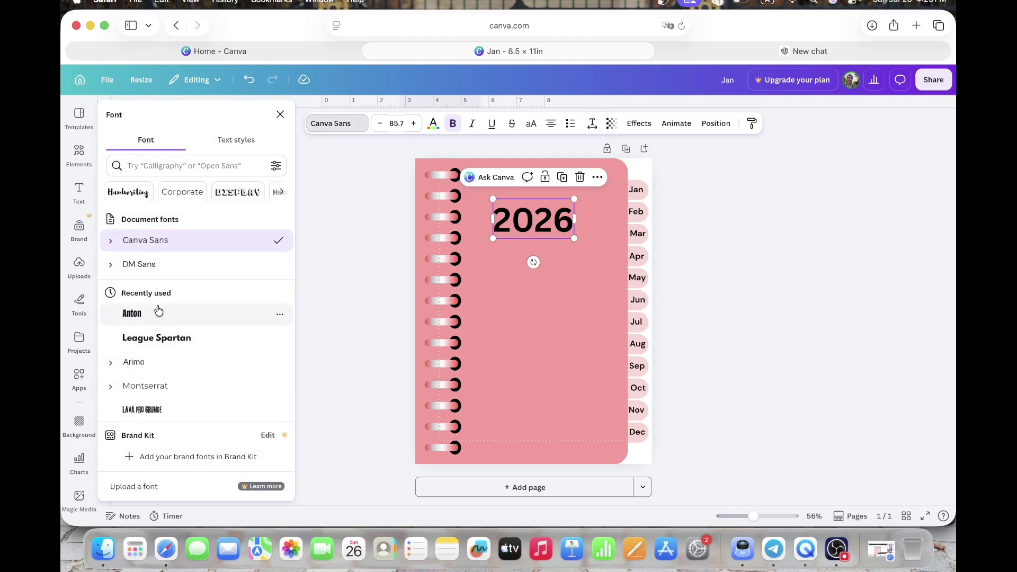
{"action": "left_click", "coordinate": [159, 337]}
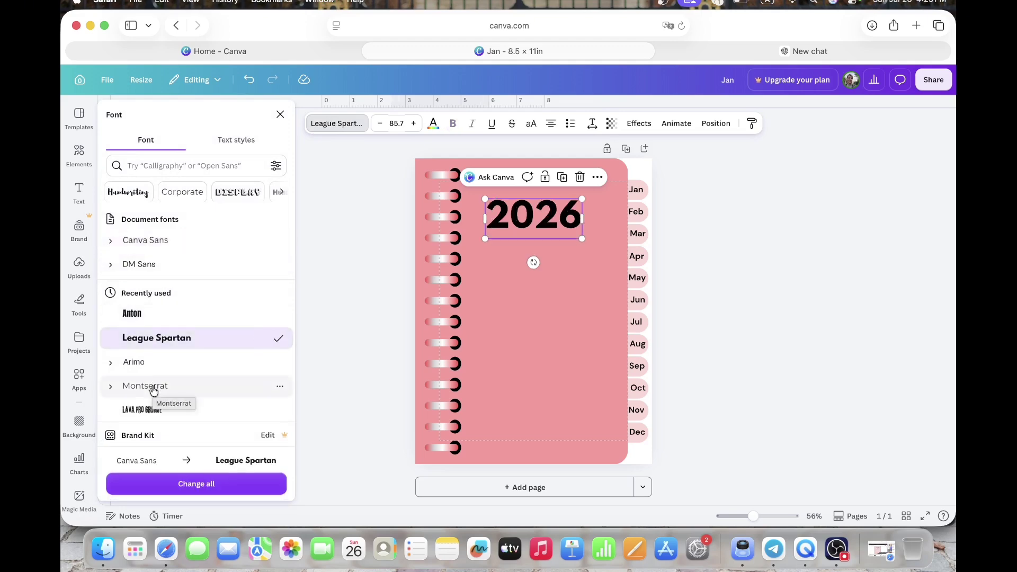
{"action": "left_click", "coordinate": [154, 390]}
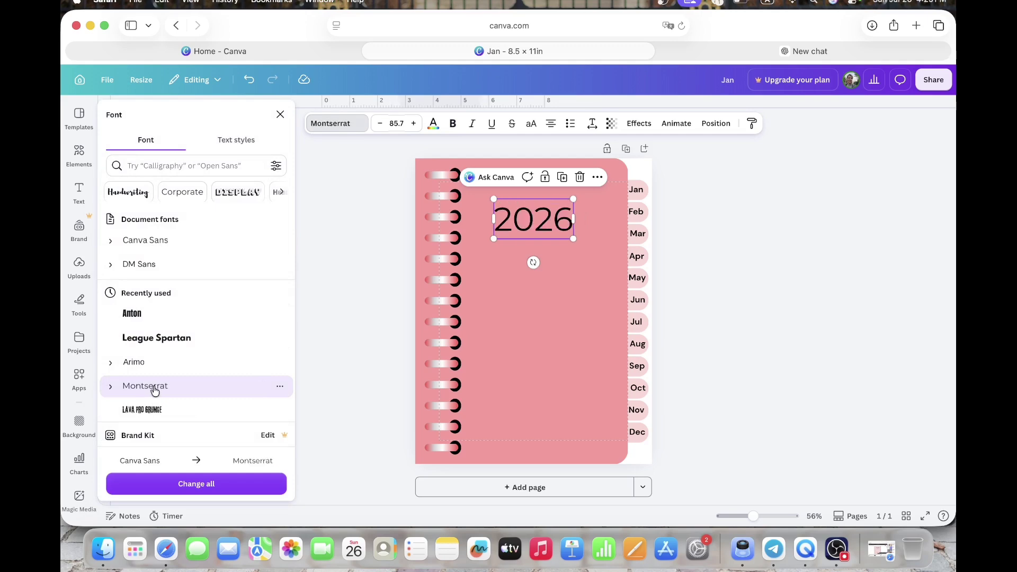
{"action": "left_click", "coordinate": [153, 341]}
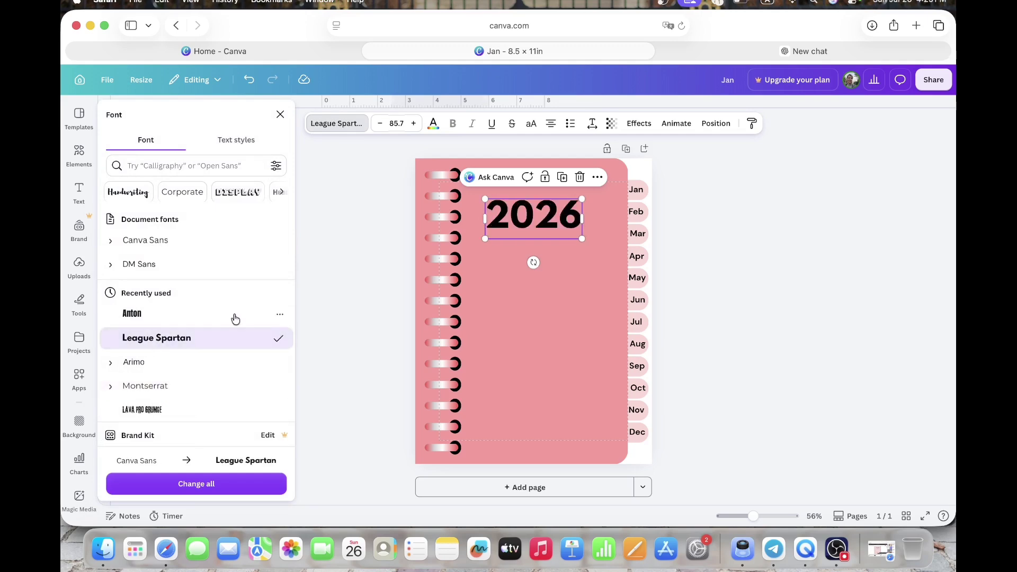
{"action": "left_click", "coordinate": [280, 114]}
Step: Add a heading text reading "Planner" below "2026" on the cover and set its font to Anton
{"action": "left_click", "coordinate": [79, 192]}
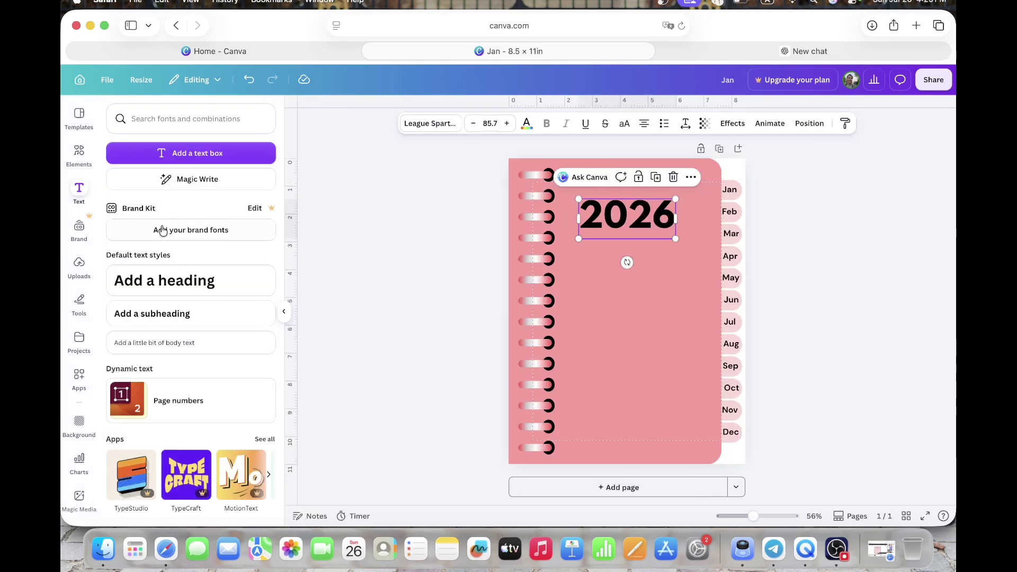
{"action": "left_click", "coordinate": [165, 281]}
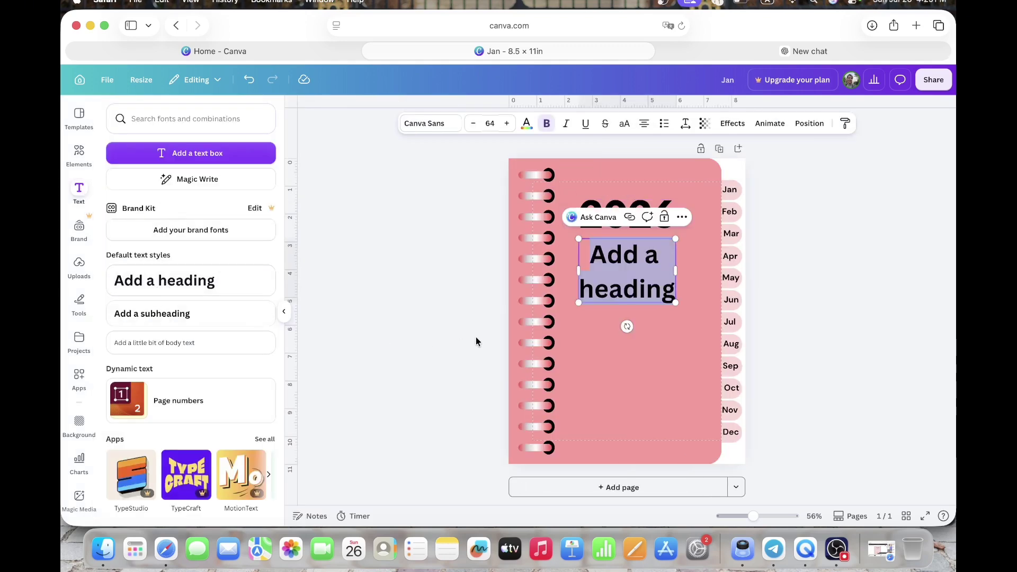
{"action": "type", "text": "Planner"}
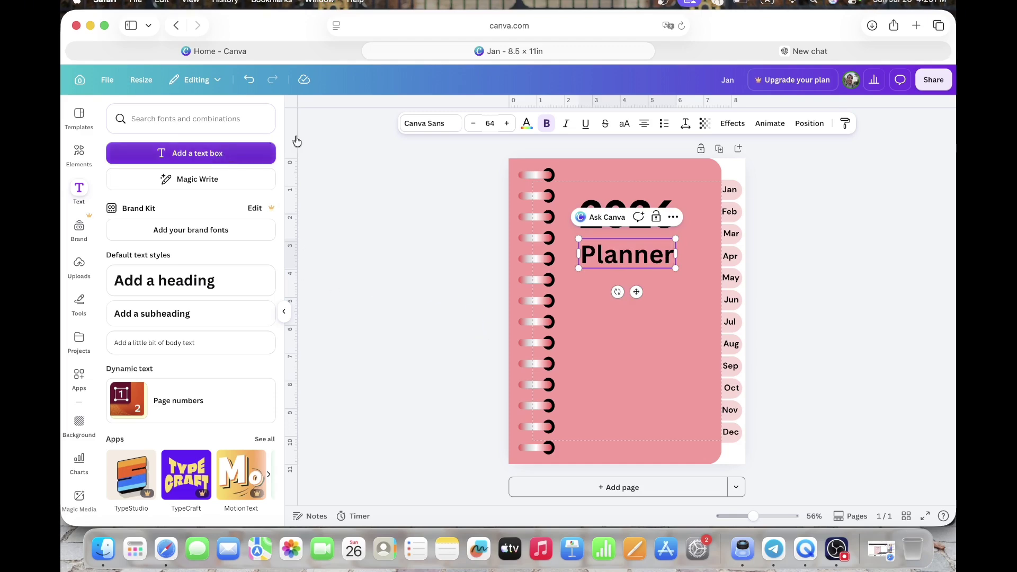
{"action": "left_click", "coordinate": [418, 126]}
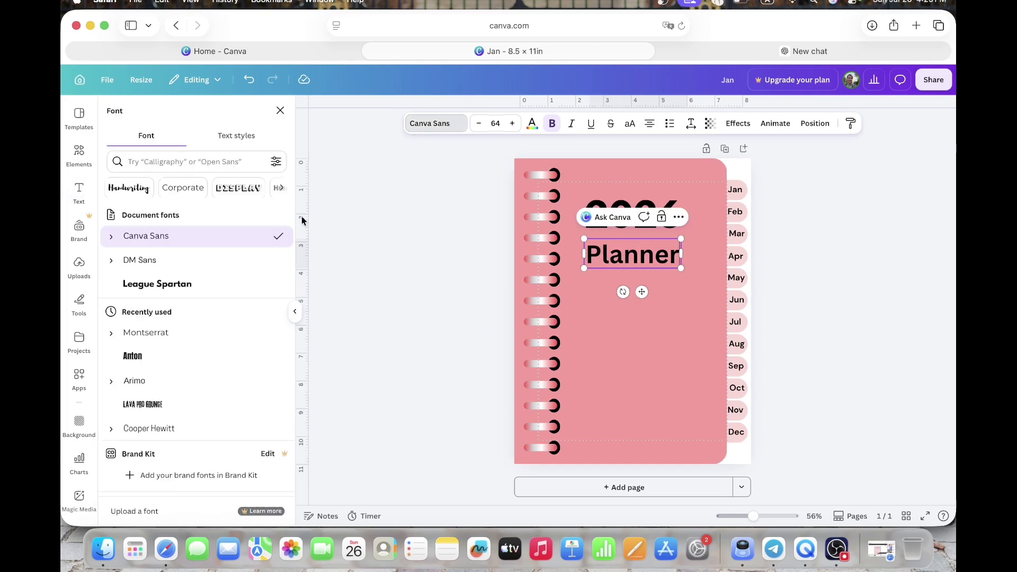
{"action": "left_click", "coordinate": [157, 353]}
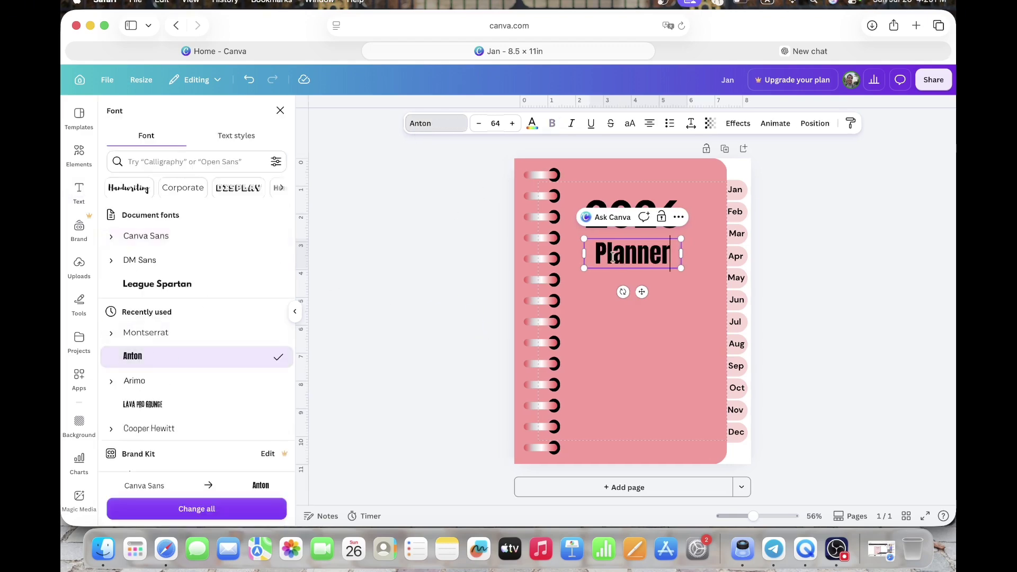
Step: Enlarge the "Planner" heading to about size 79.6 and place it roughly centred beneath "2026"
{"action": "left_click_drag", "start_coordinate": [681, 271], "coordinate": [700, 286]}
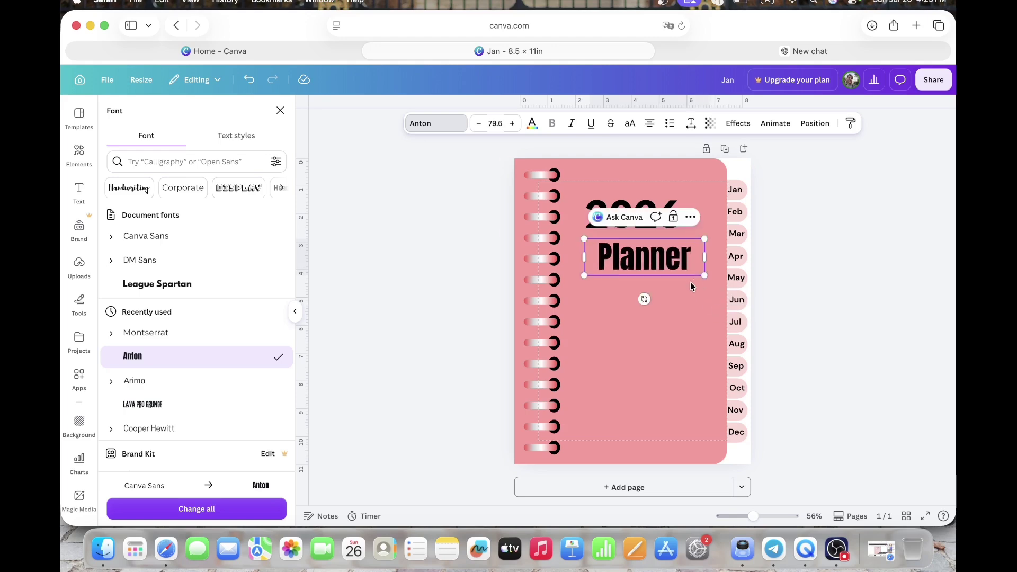
{"action": "left_click", "coordinate": [665, 288]}
{"action": "left_click", "coordinate": [284, 313]}
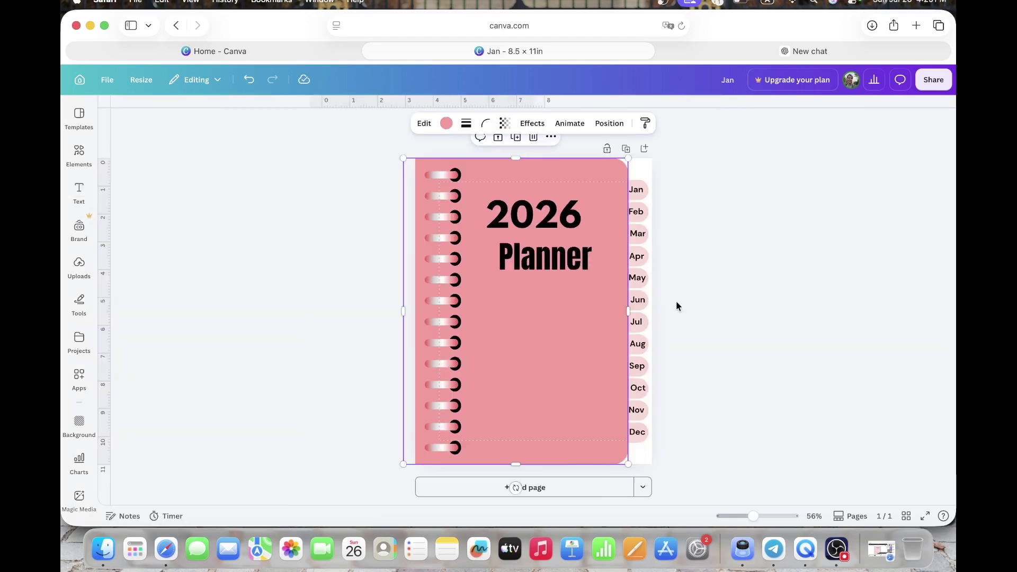
{"action": "left_click", "coordinate": [564, 271]}
{"action": "left_click_drag", "start_coordinate": [561, 273], "coordinate": [559, 274]}
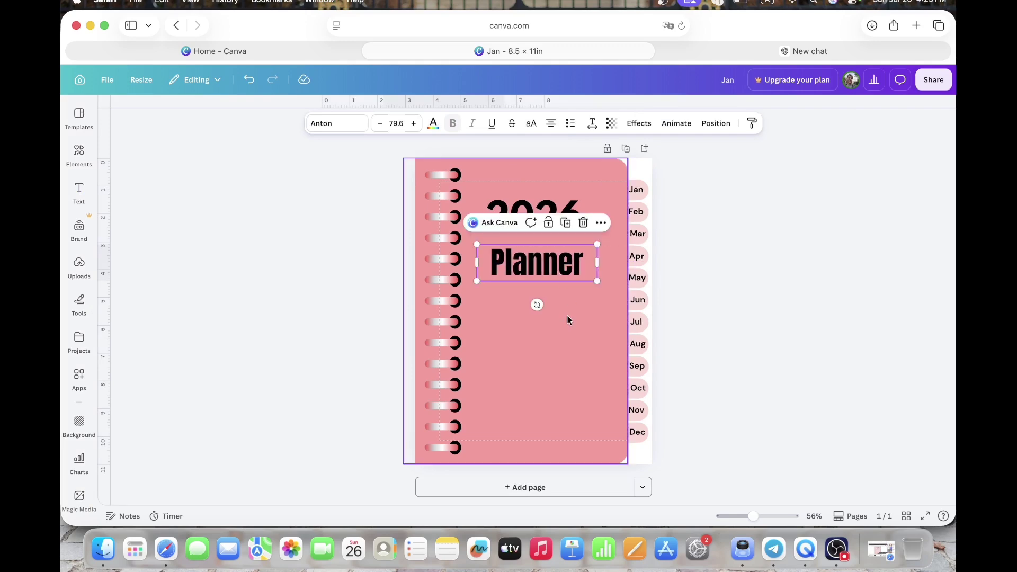
{"action": "left_click", "coordinate": [568, 317]}
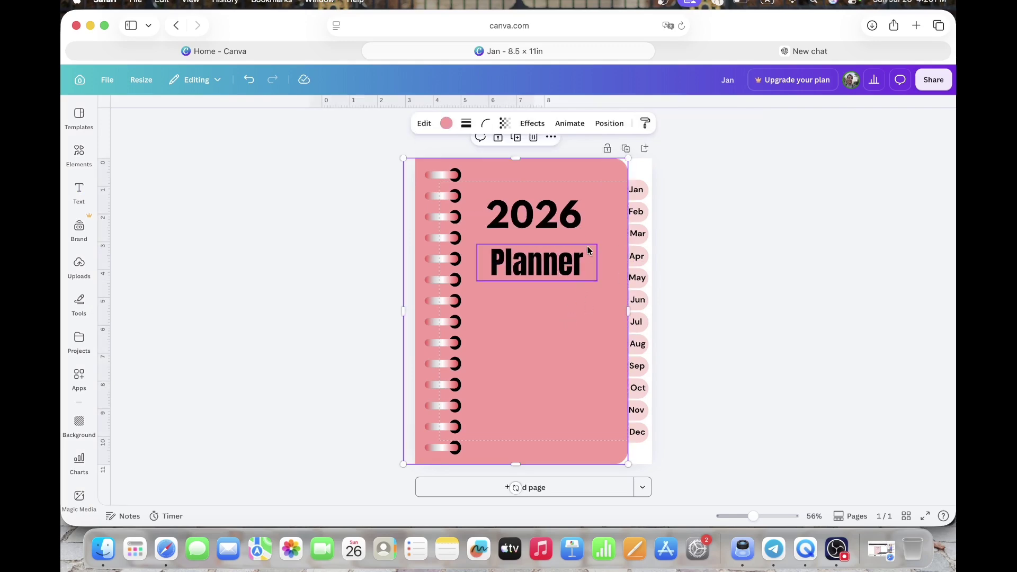
Step: Search the elements for "stars" graphics and place the scattered small stars graphic in the cover's lower right area
{"action": "left_click", "coordinate": [80, 154]}
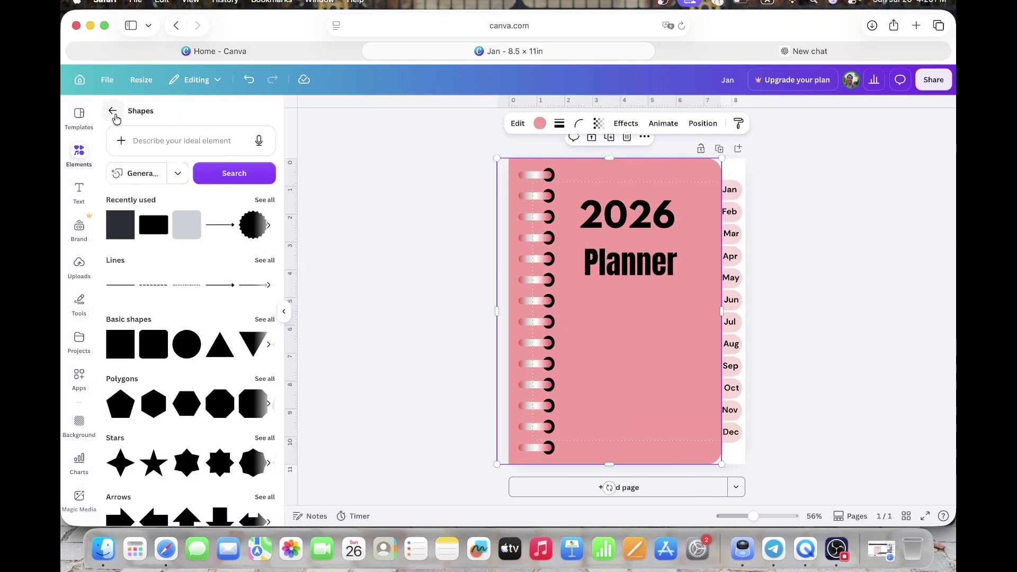
{"action": "left_click", "coordinate": [113, 110]}
{"action": "left_click", "coordinate": [144, 126]}
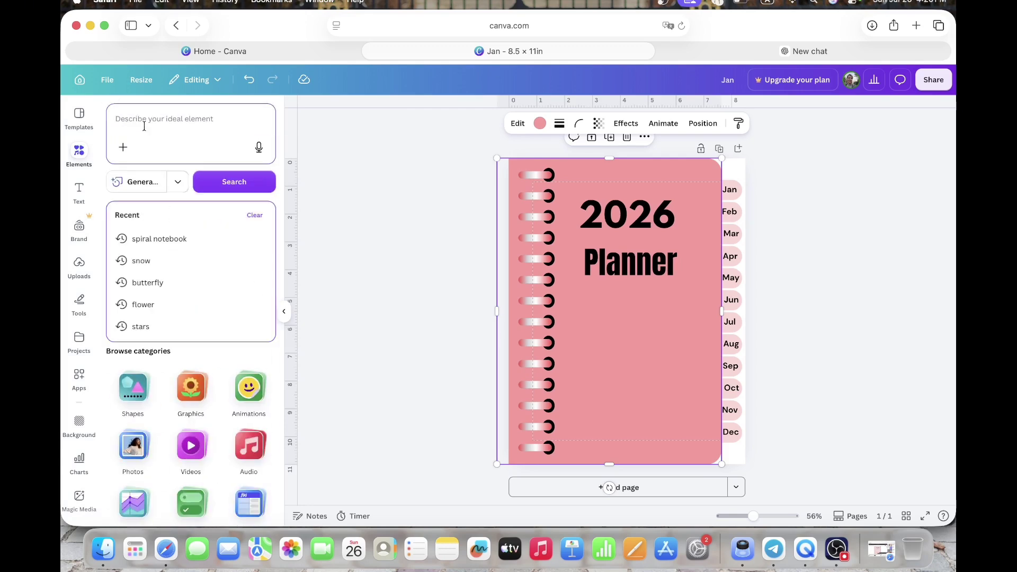
{"action": "left_click", "coordinate": [151, 325]}
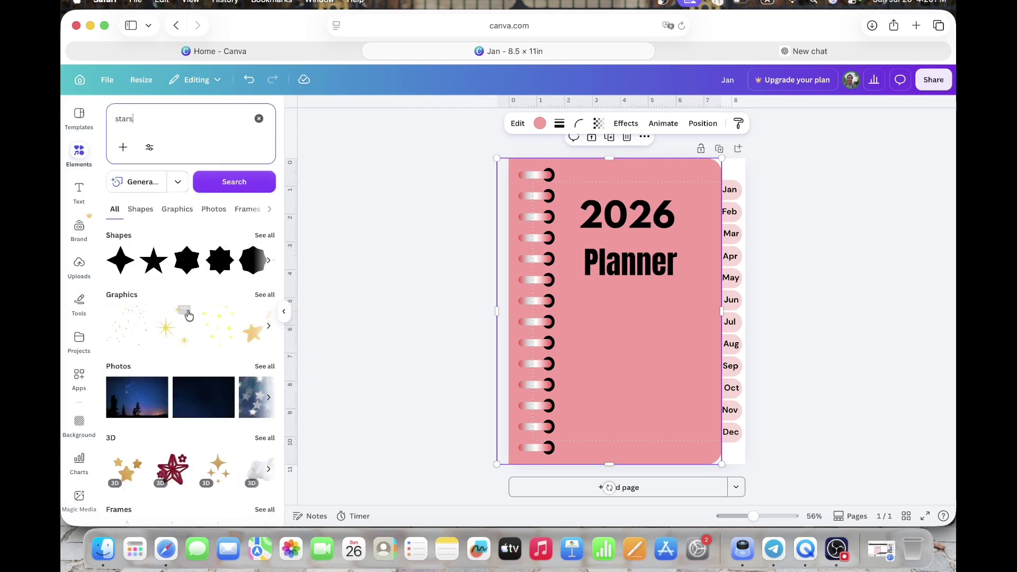
{"action": "left_click", "coordinate": [167, 211]}
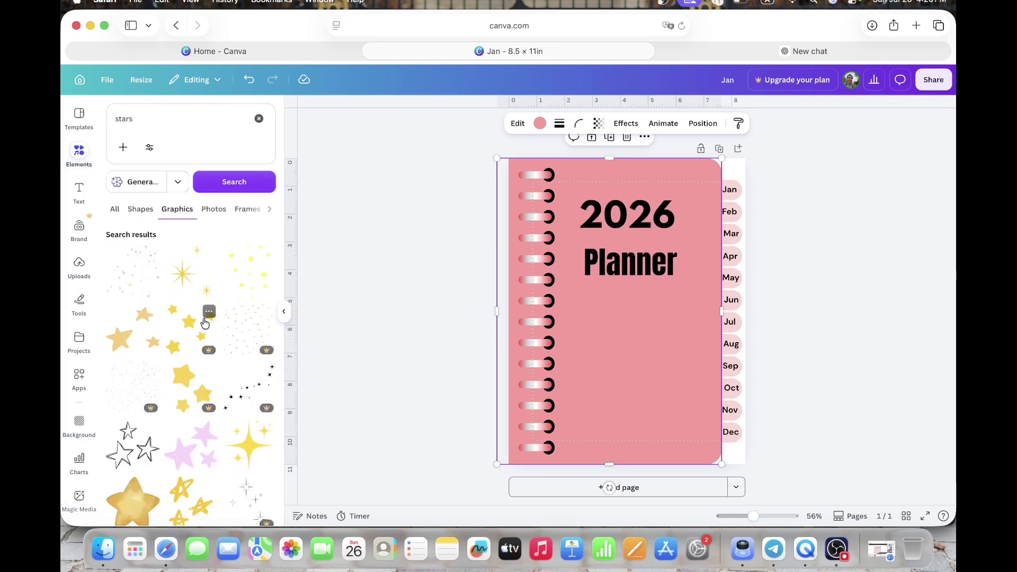
{"action": "left_click", "coordinate": [138, 274]}
{"action": "left_click_drag", "start_coordinate": [609, 320], "coordinate": [683, 314]}
Step: Duplicate the scattered stars graphic and arrange the copies to cover the lower half of the notebook cover
{"action": "left_click", "coordinate": [701, 342]}
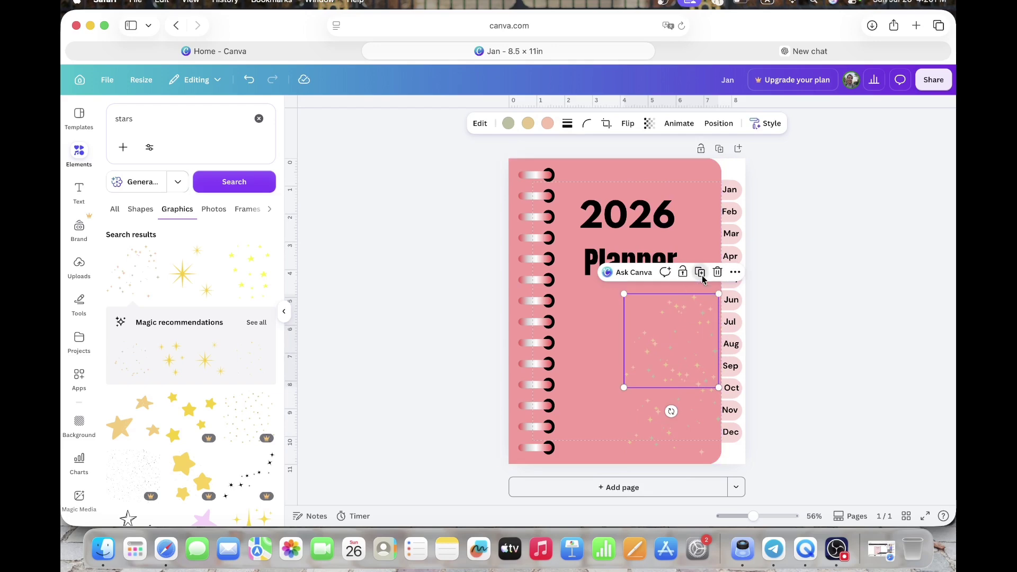
{"action": "left_click_drag", "start_coordinate": [687, 376], "coordinate": [604, 361]}
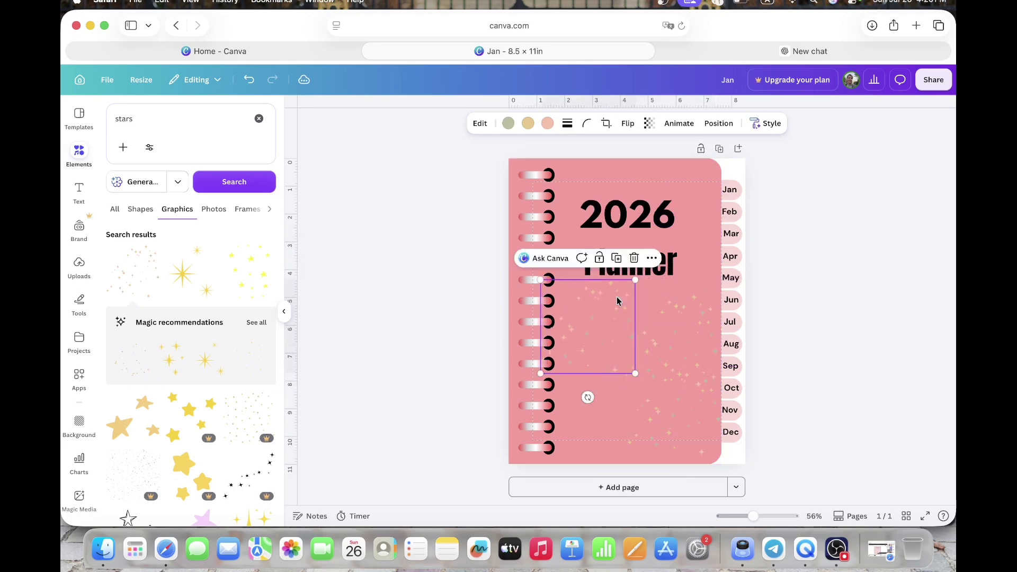
{"action": "left_click", "coordinate": [619, 260]}
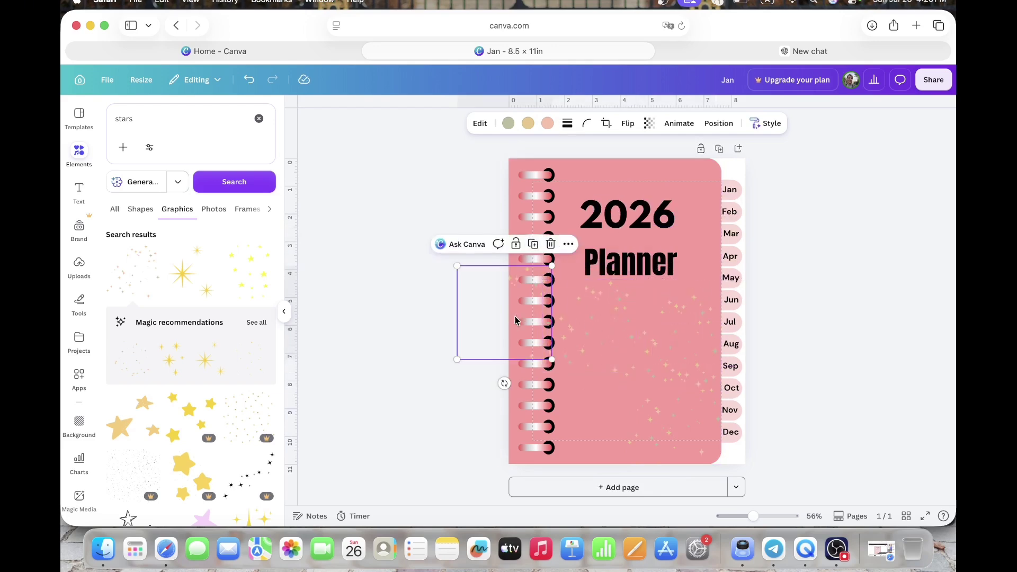
{"action": "left_click_drag", "start_coordinate": [514, 318], "coordinate": [595, 423]}
{"action": "left_click", "coordinate": [817, 329]}
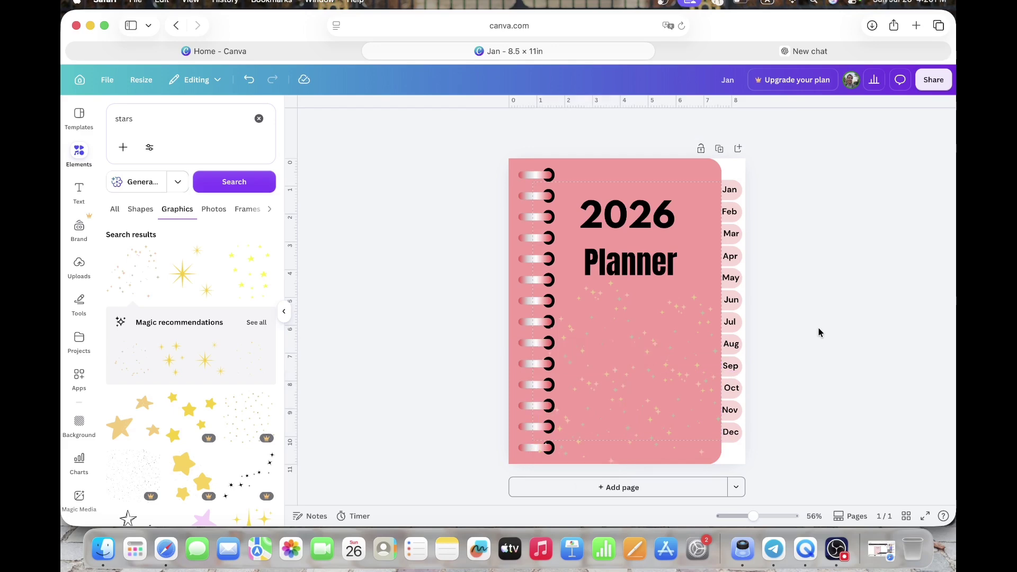
{"action": "left_click", "coordinate": [285, 314]}
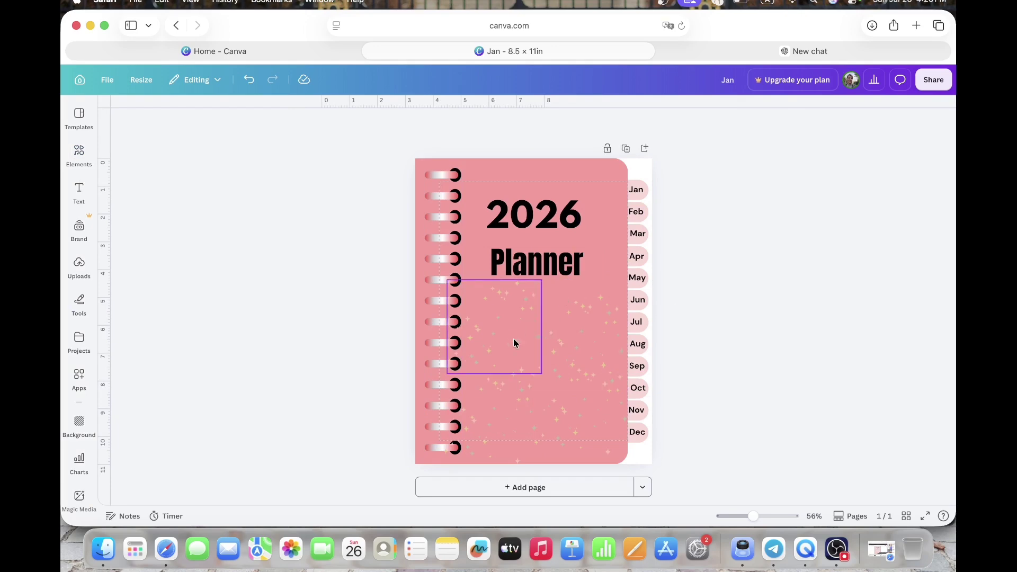
Step: Add a blank second page and insert the recently used rectangle shape on it
{"action": "left_click", "coordinate": [551, 486]}
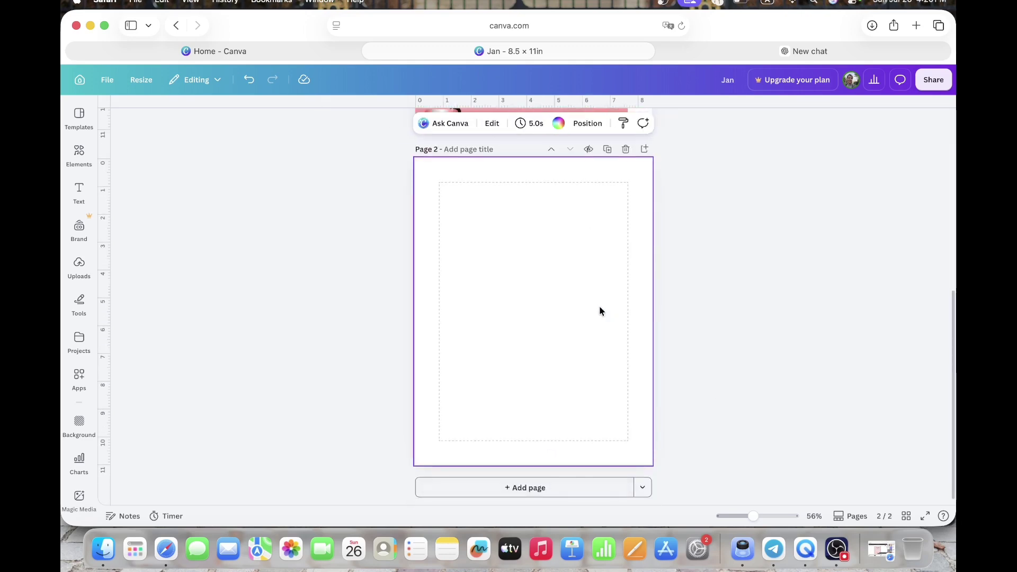
{"action": "left_click", "coordinate": [80, 152]}
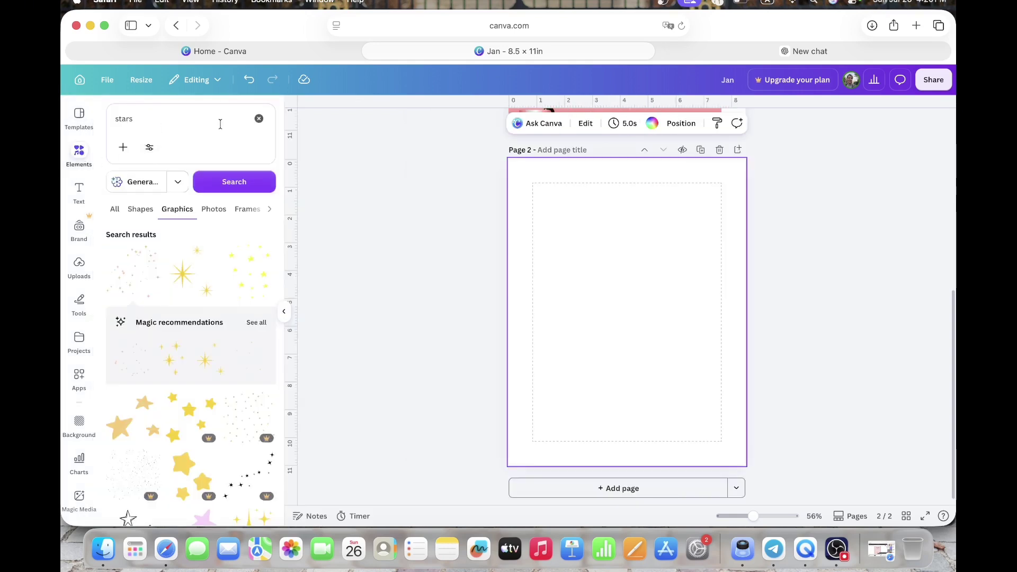
{"action": "left_click", "coordinate": [259, 119]}
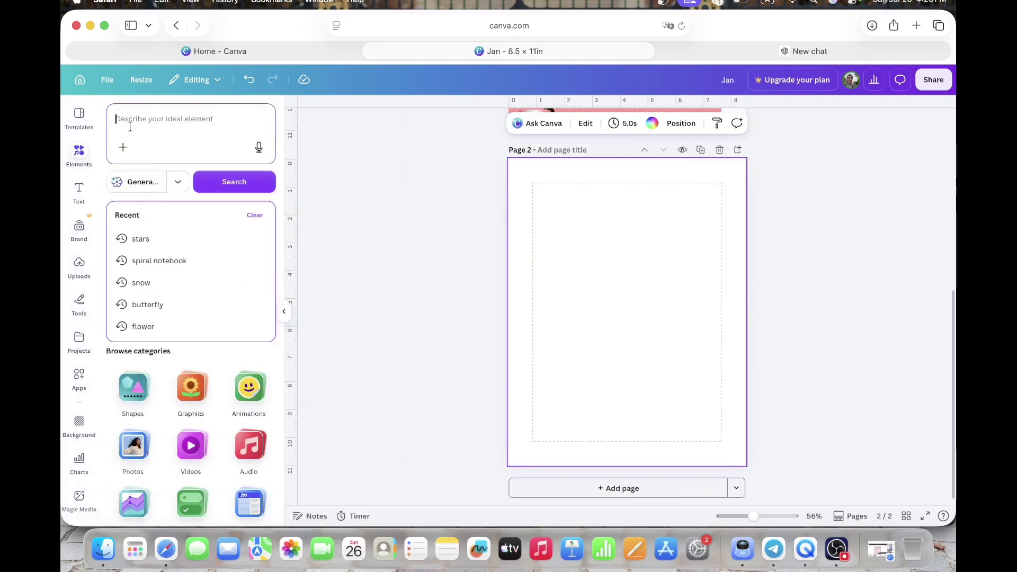
{"action": "left_click", "coordinate": [132, 390]}
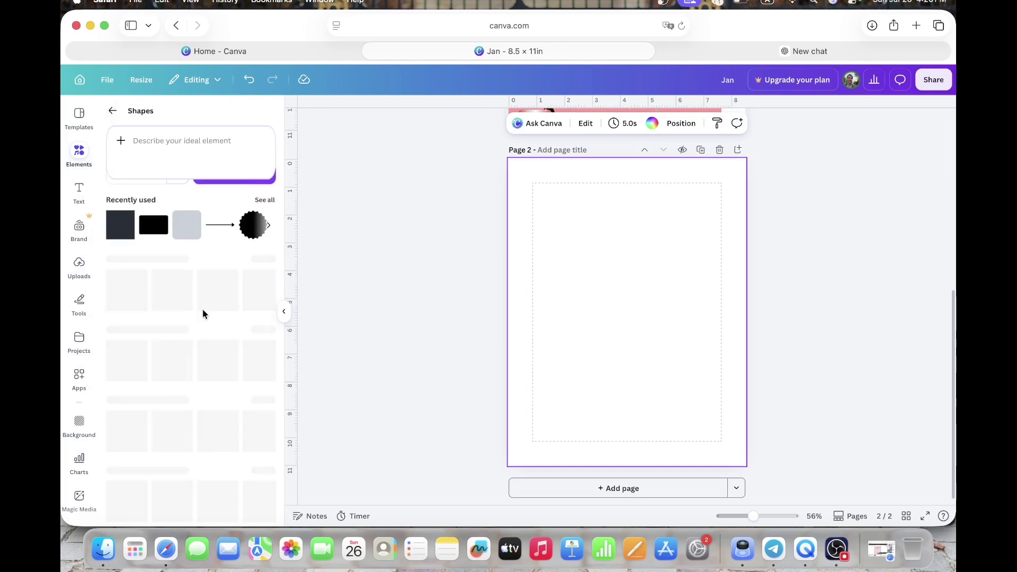
{"action": "left_click", "coordinate": [153, 225]}
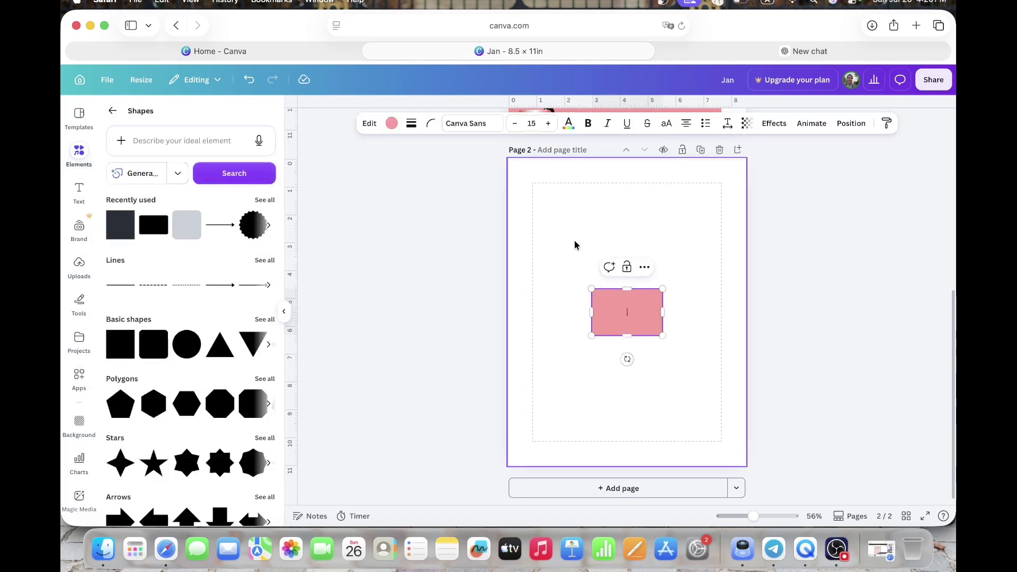
Step: Move the pink rectangle to page 2's top edge and stretch it into a thin band spanning the full page width
{"action": "left_click_drag", "start_coordinate": [642, 331], "coordinate": [745, 175]}
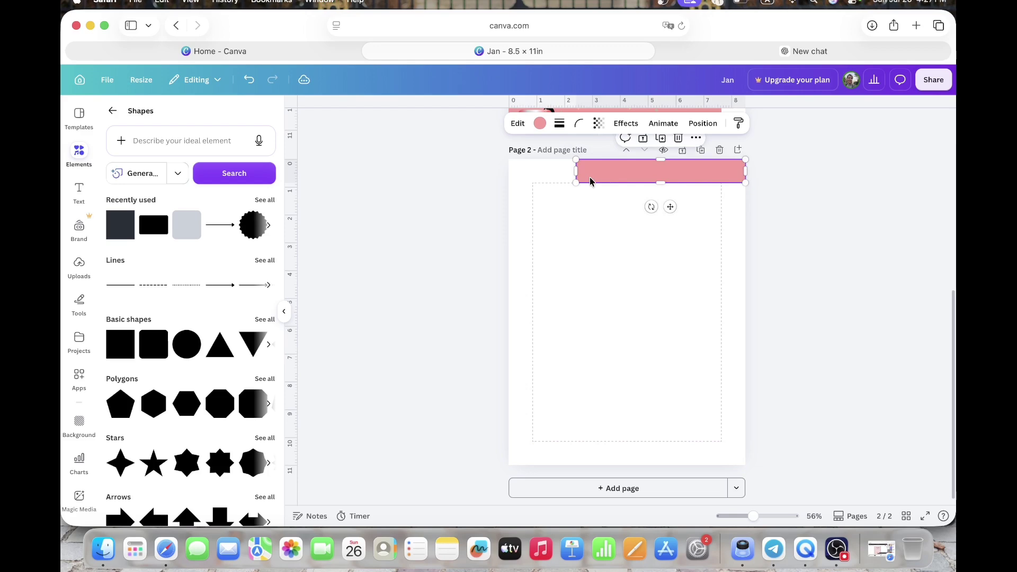
{"action": "left_click_drag", "start_coordinate": [577, 177], "coordinate": [509, 176]}
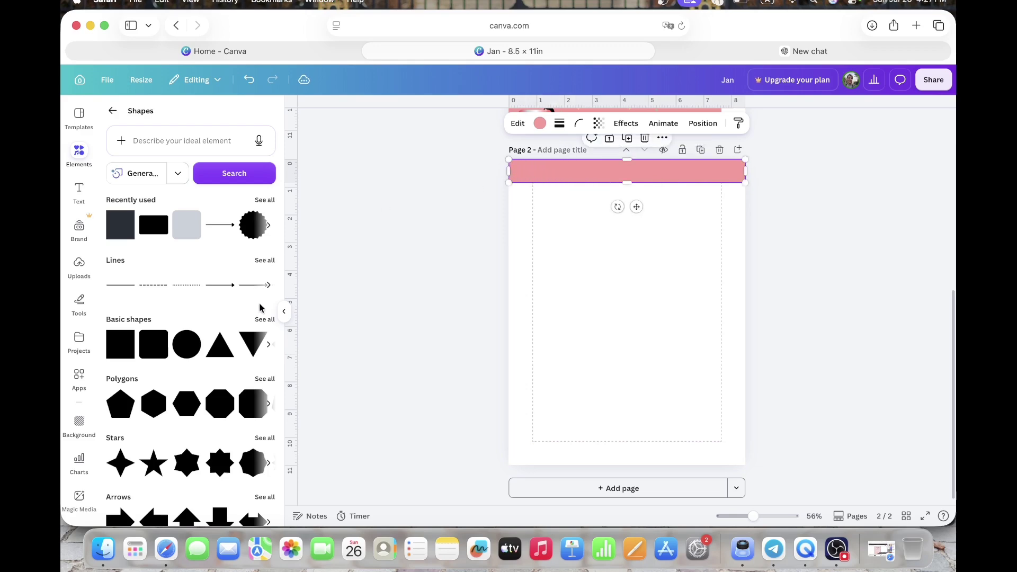
{"action": "left_click", "coordinate": [283, 314]}
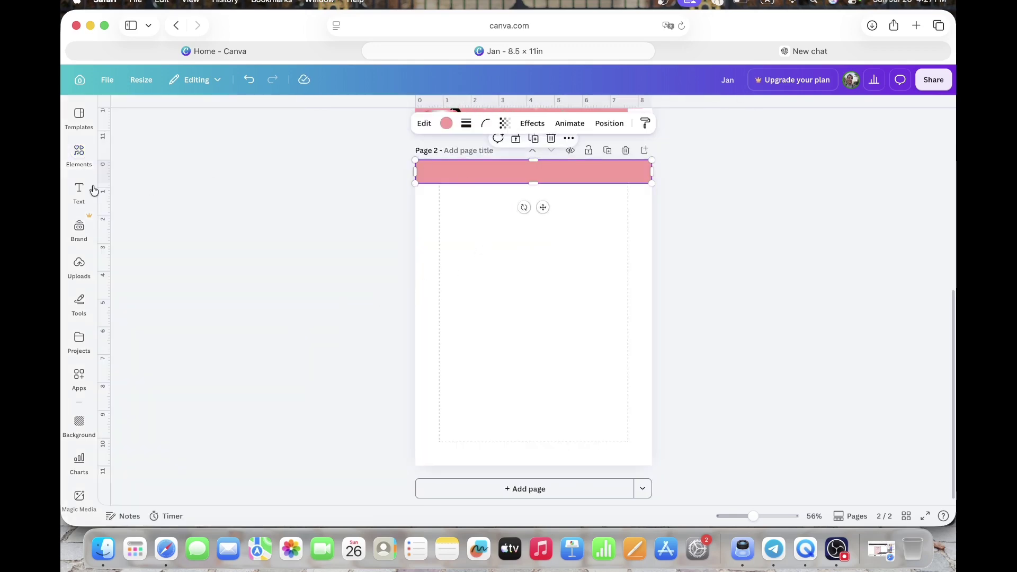
Step: Add a subheading reading "January" and centre it on the pink band at the top of page 2
{"action": "left_click", "coordinate": [78, 193]}
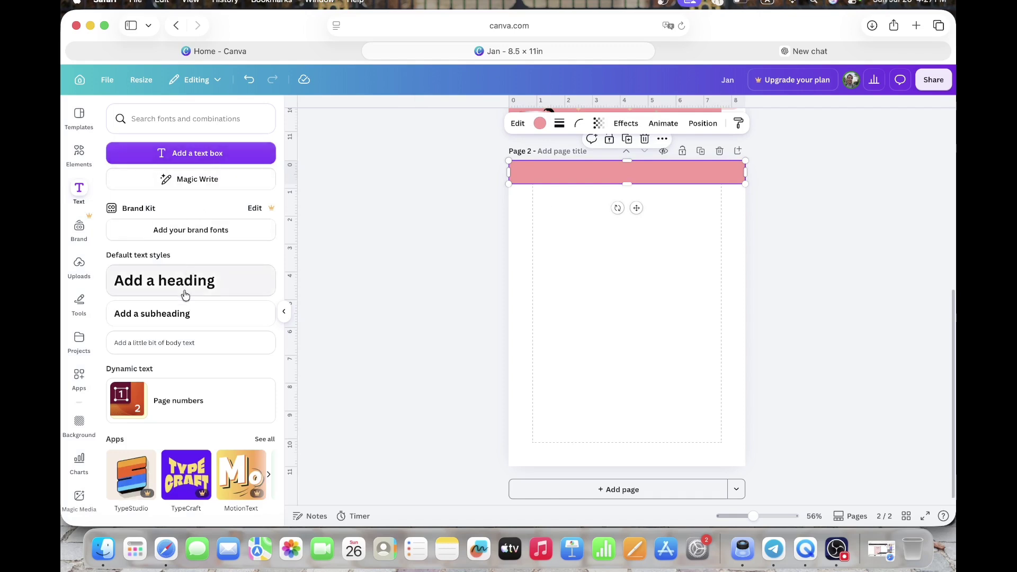
{"action": "left_click", "coordinate": [182, 307]}
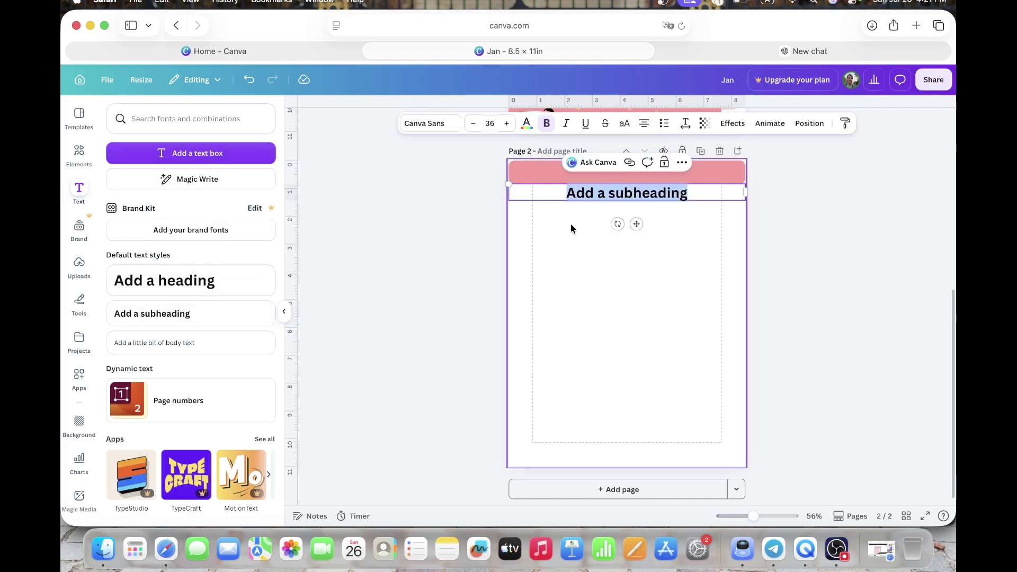
{"action": "left_click", "coordinate": [596, 196]}
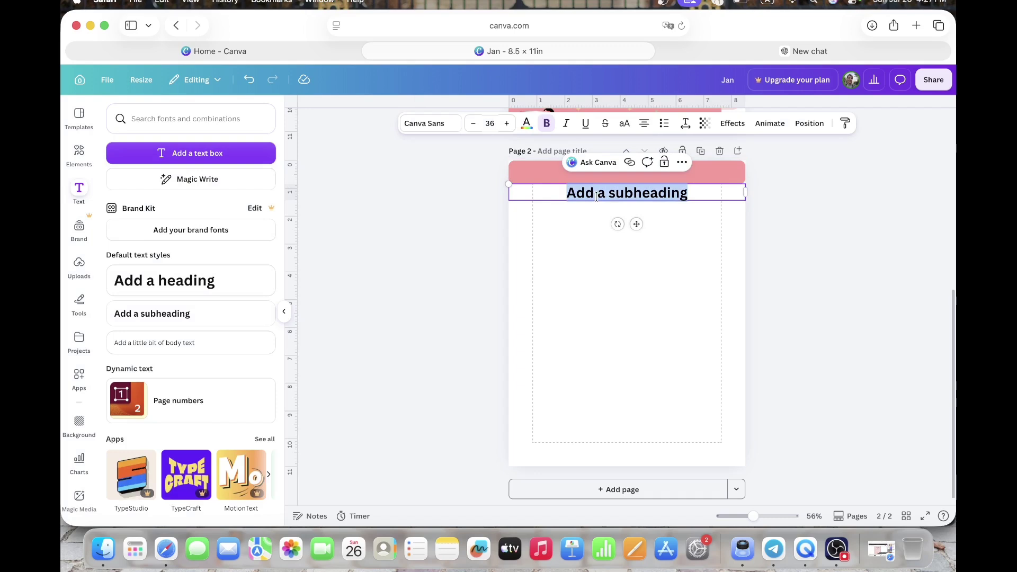
{"action": "type", "text": "J"}
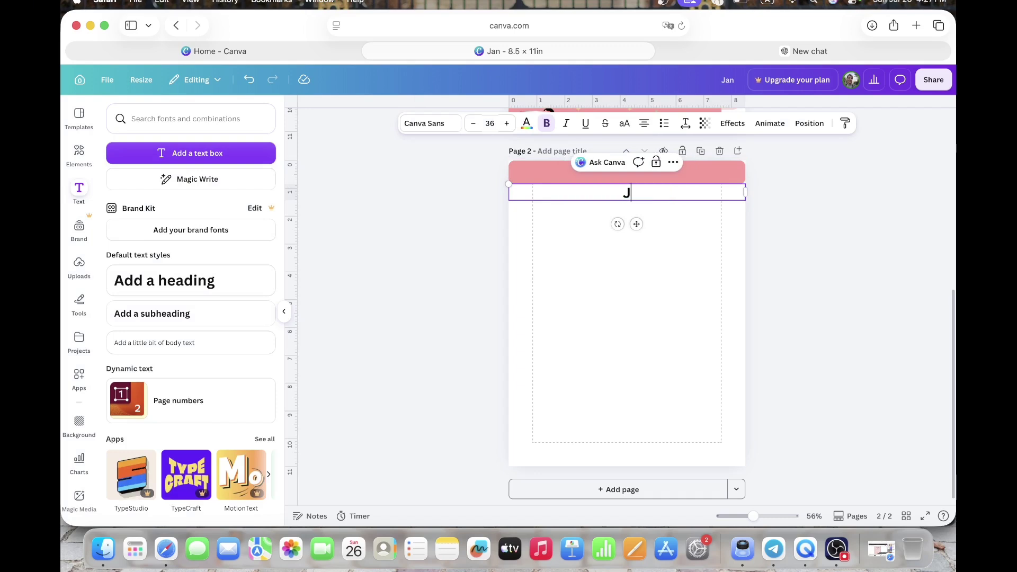
{"action": "type", "text": "anuary"}
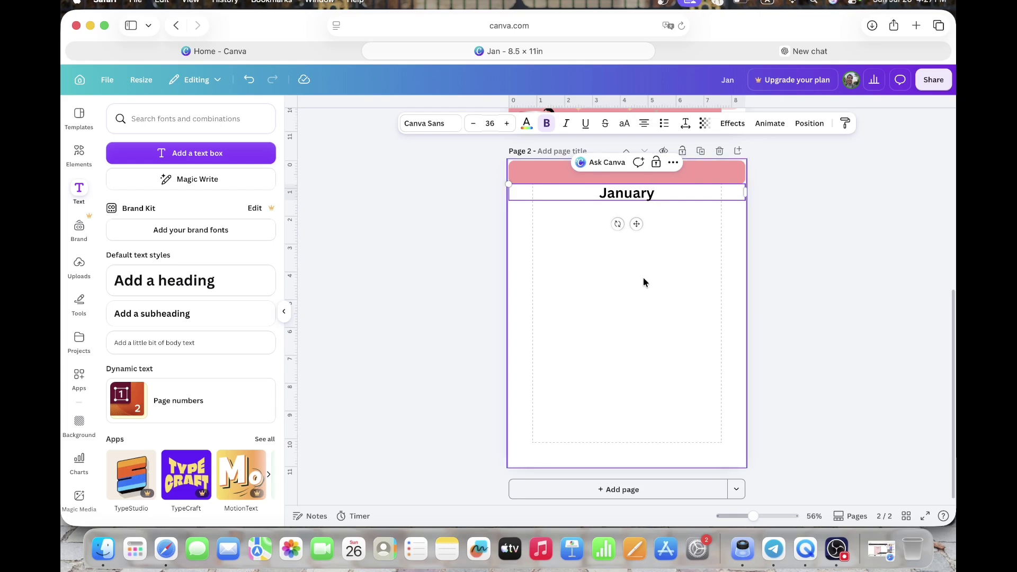
{"action": "left_click", "coordinate": [643, 278]}
{"action": "left_click", "coordinate": [642, 199]}
{"action": "left_click_drag", "start_coordinate": [635, 222], "coordinate": [637, 205]}
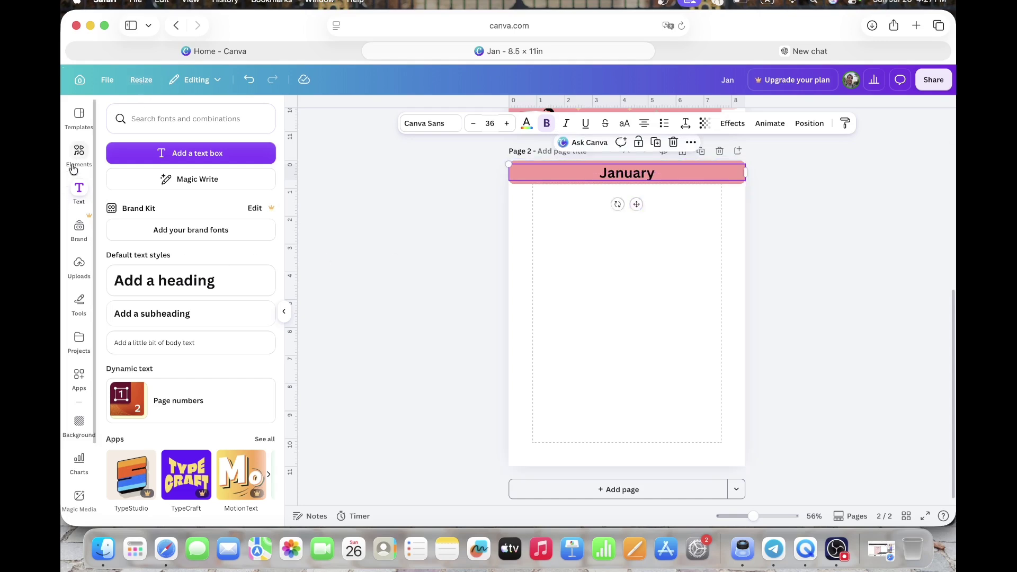
Step: Insert a rounded square on page 2 and move it below the January band near the page's left edge
{"action": "left_click", "coordinate": [79, 153]}
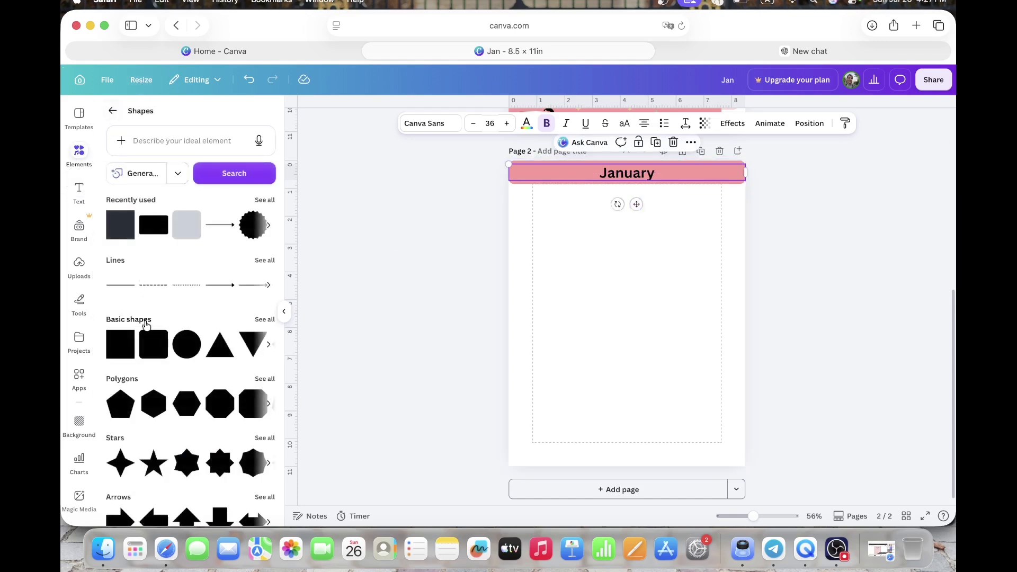
{"action": "left_click", "coordinate": [151, 359]}
{"action": "left_click", "coordinate": [633, 358]}
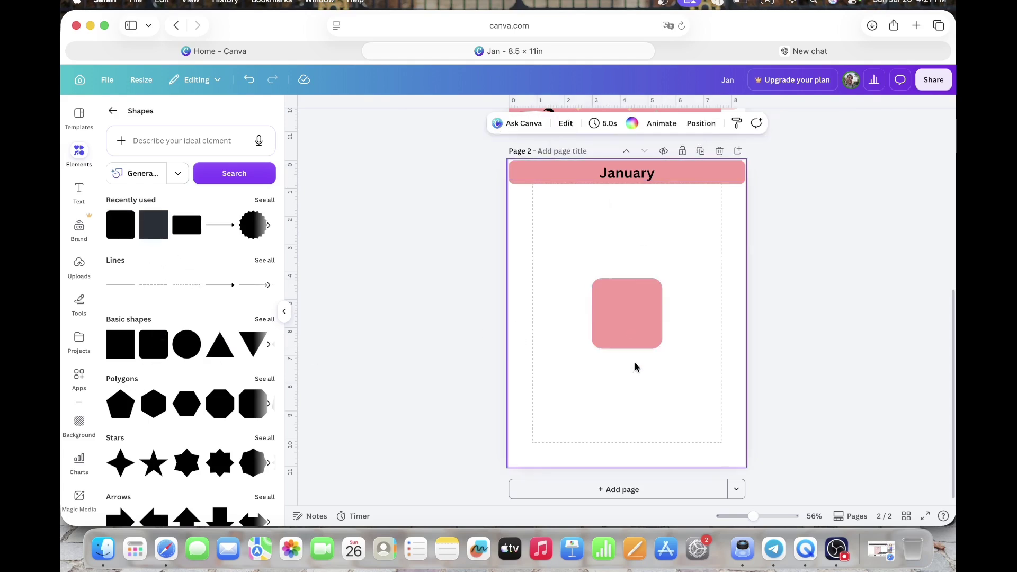
{"action": "left_click_drag", "start_coordinate": [635, 342], "coordinate": [562, 264]}
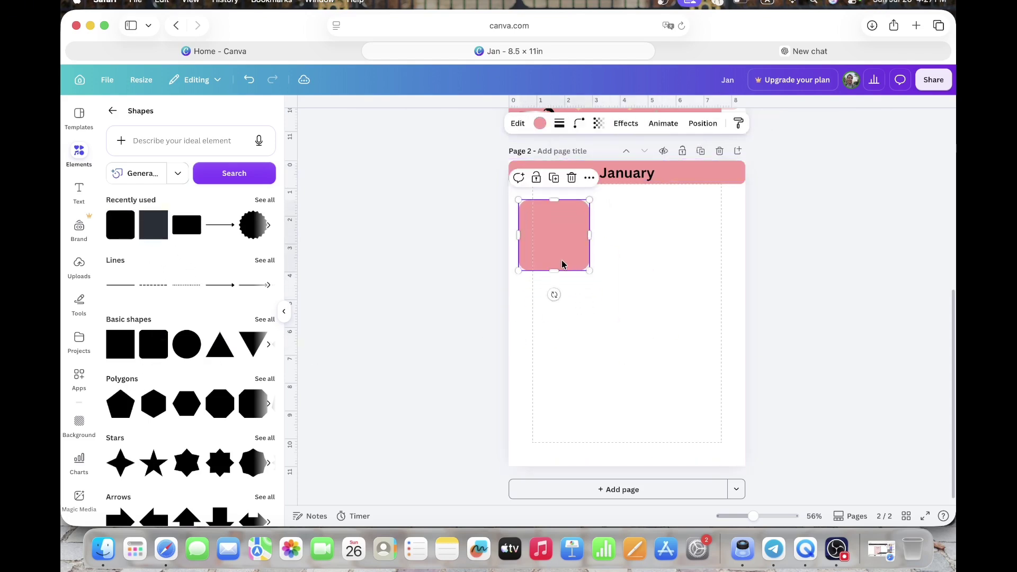
Step: Fill the rounded square with white and give it an outline with a stroke weight of 2
{"action": "left_click", "coordinate": [540, 123]}
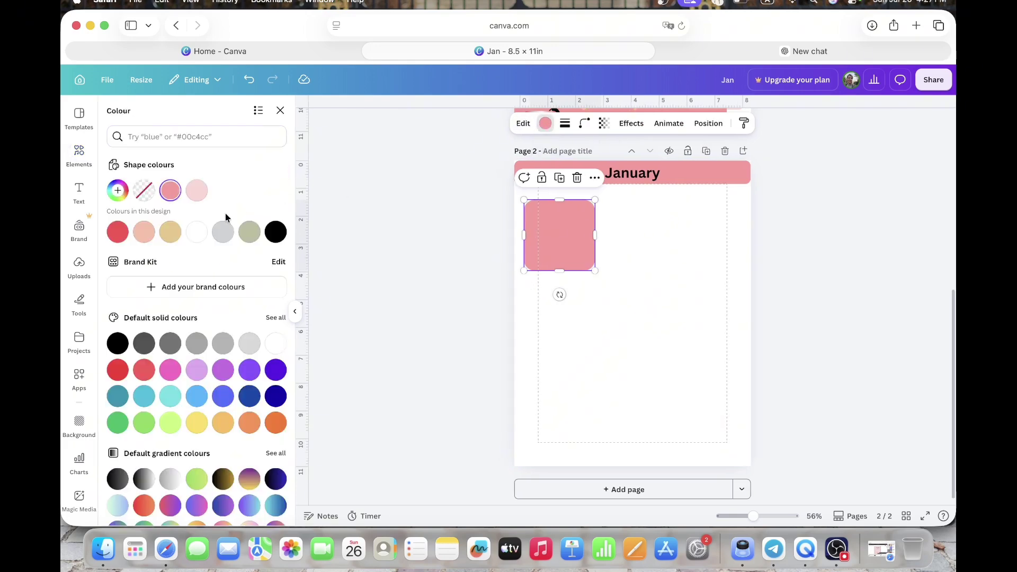
{"action": "left_click", "coordinate": [197, 232]}
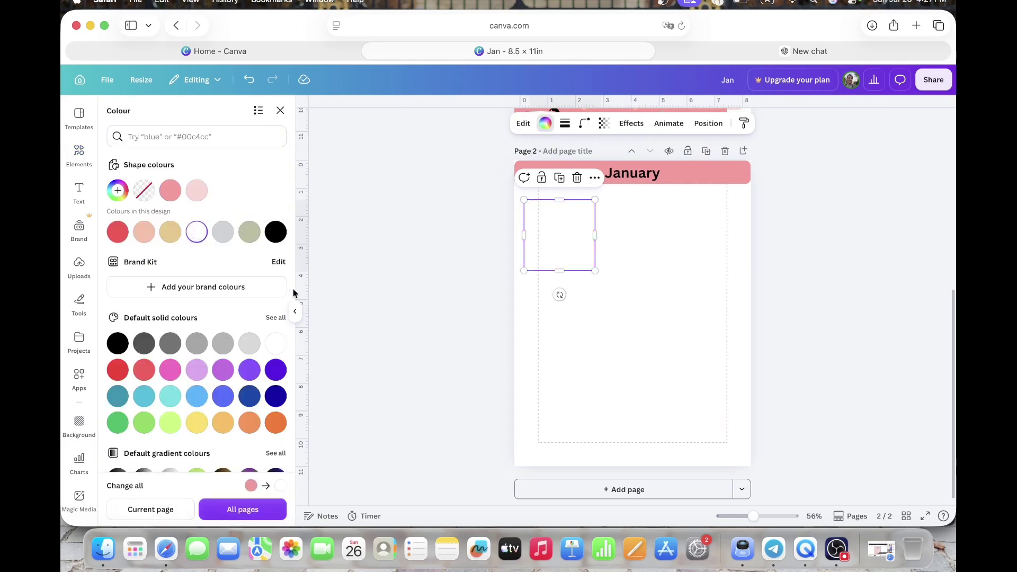
{"action": "left_click", "coordinate": [295, 309]}
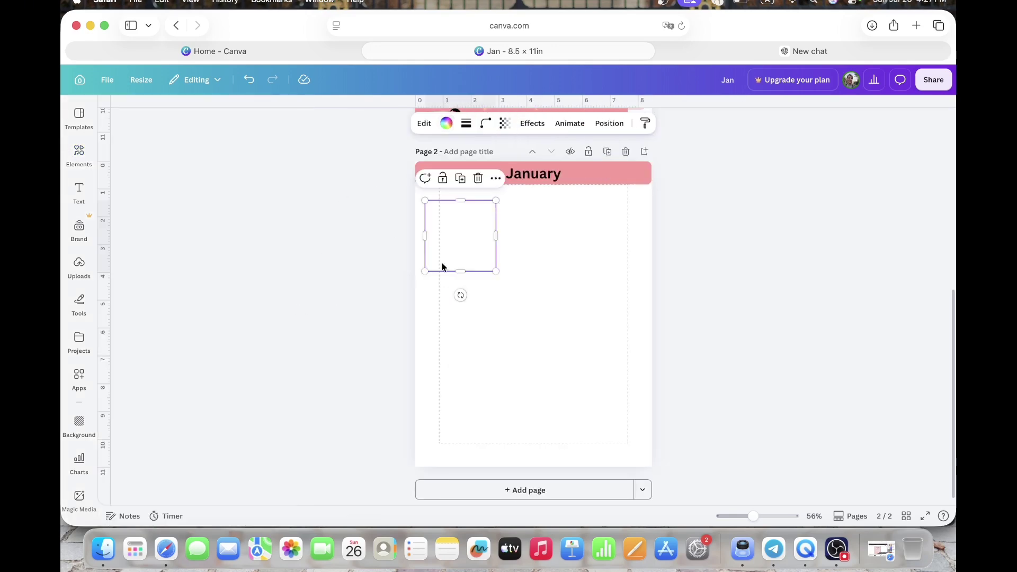
{"action": "left_click", "coordinate": [466, 125]}
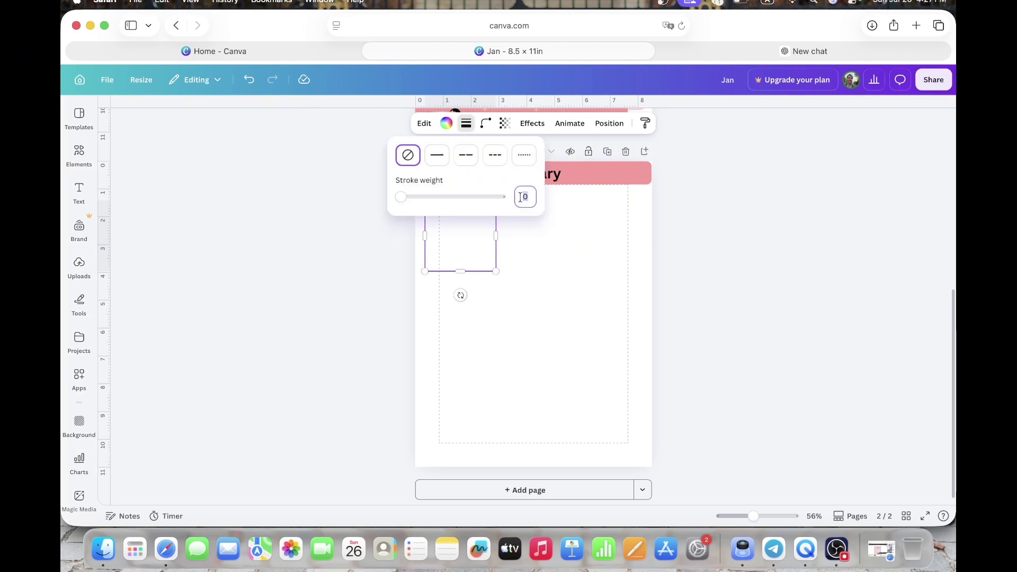
{"action": "key", "text": "Return"}
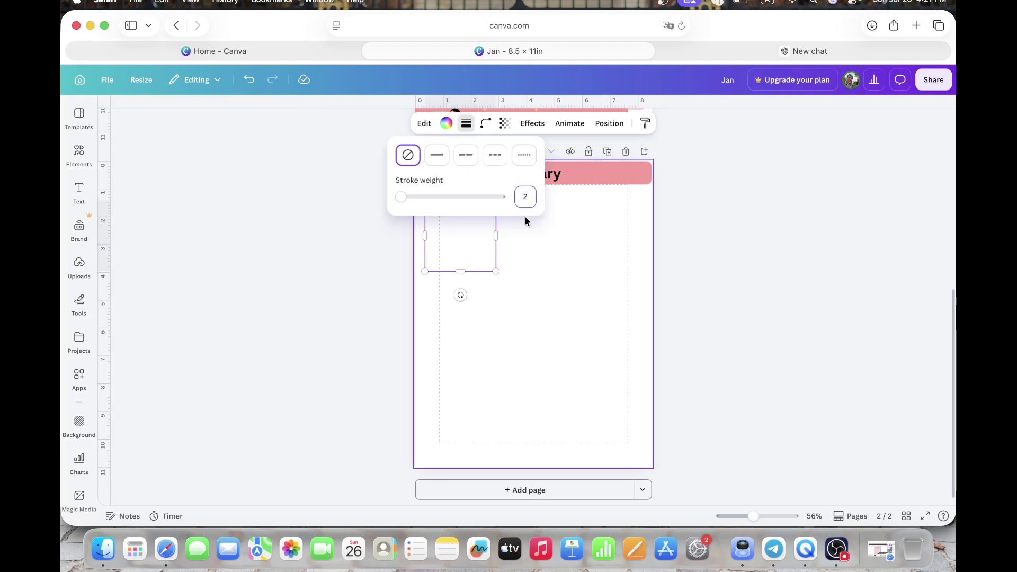
{"action": "left_click", "coordinate": [529, 262]}
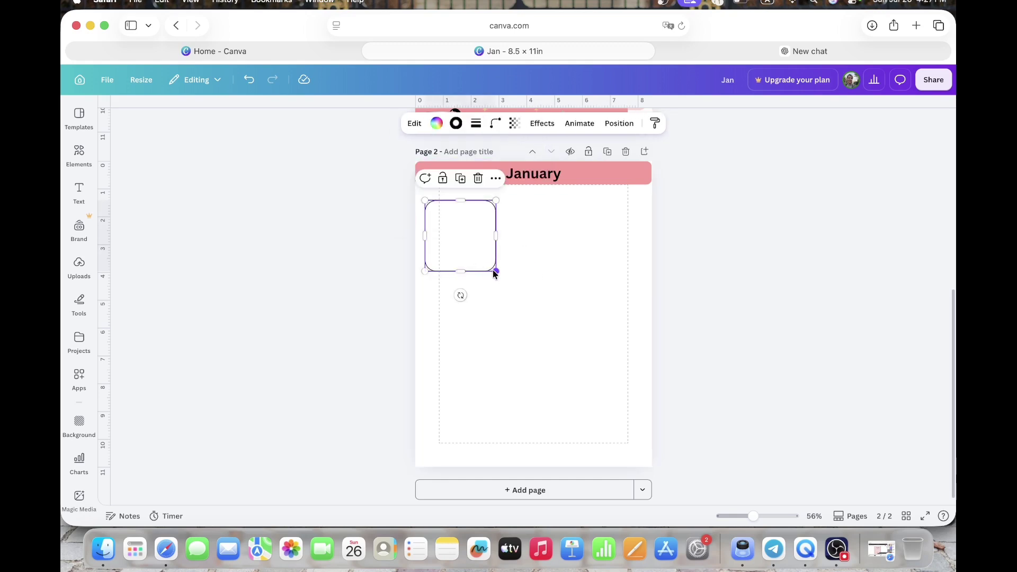
Step: Enlarge the outlined square to nearly half the page width, then duplicate it and align the copy beside it
{"action": "left_click_drag", "start_coordinate": [493, 273], "coordinate": [511, 286]}
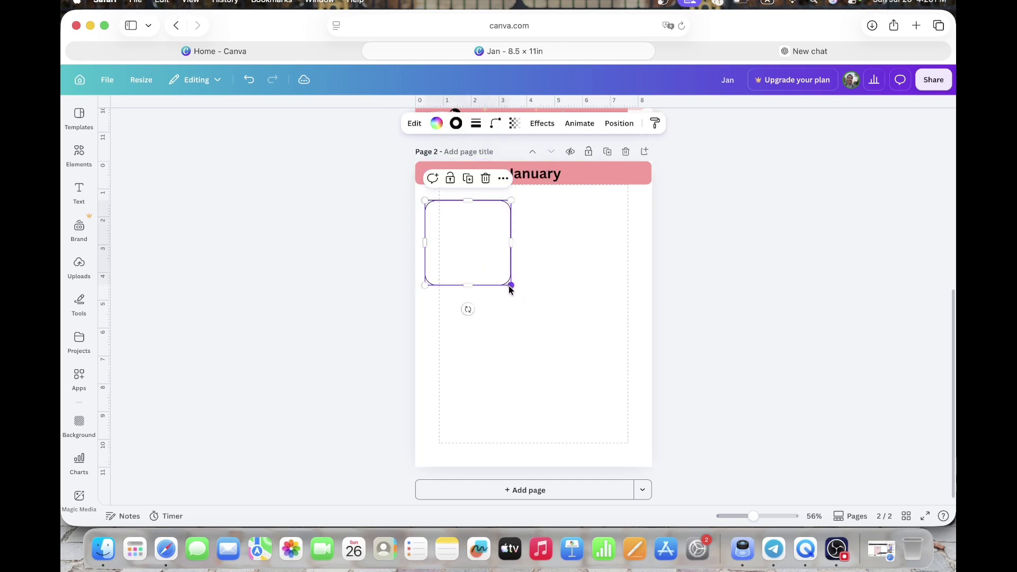
{"action": "left_click", "coordinate": [512, 254]}
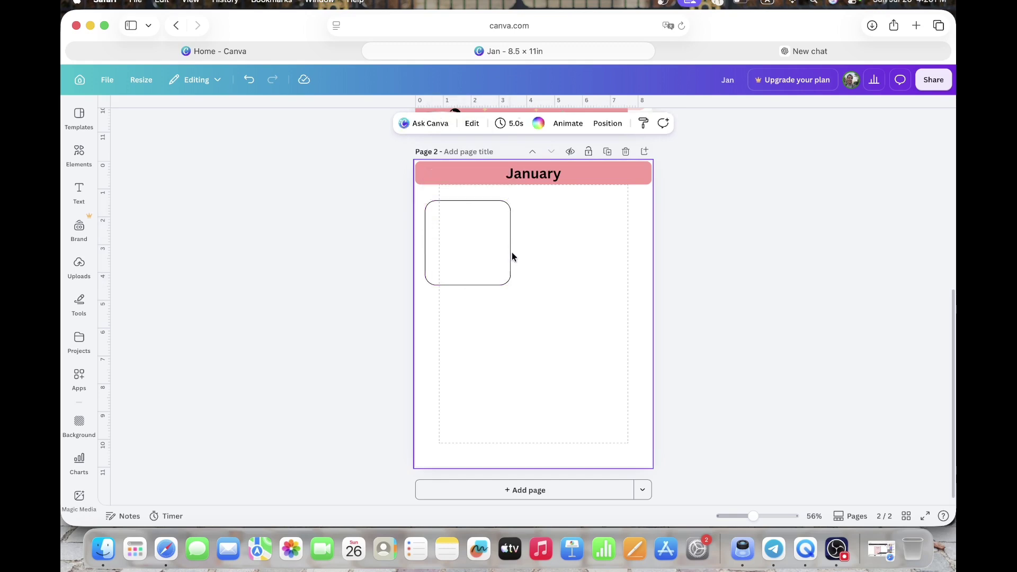
{"action": "left_click", "coordinate": [491, 225]}
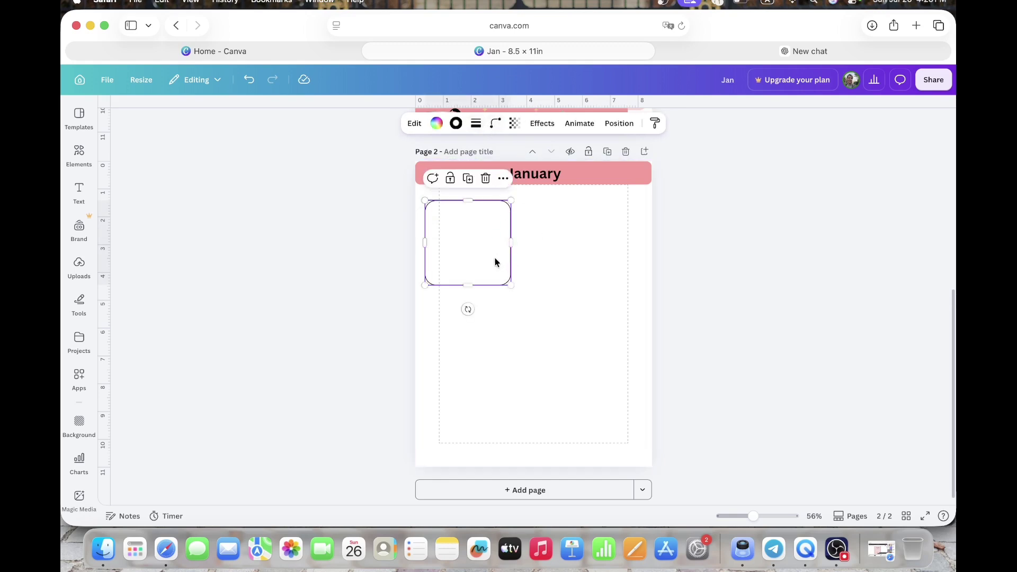
{"action": "left_click_drag", "start_coordinate": [508, 287], "coordinate": [525, 302]}
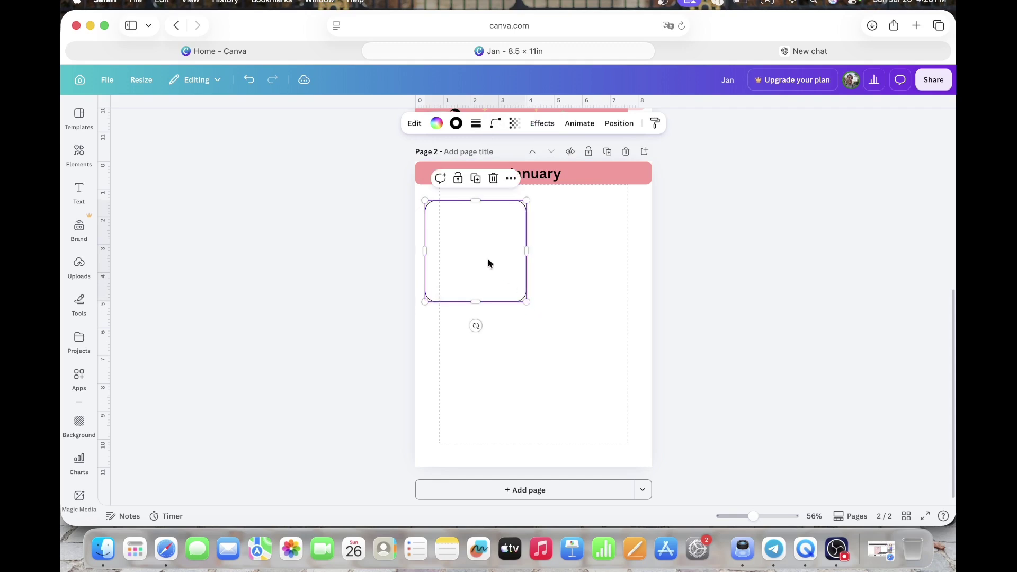
{"action": "left_click_drag", "start_coordinate": [488, 263], "coordinate": [594, 226]}
{"action": "left_click", "coordinate": [476, 174]}
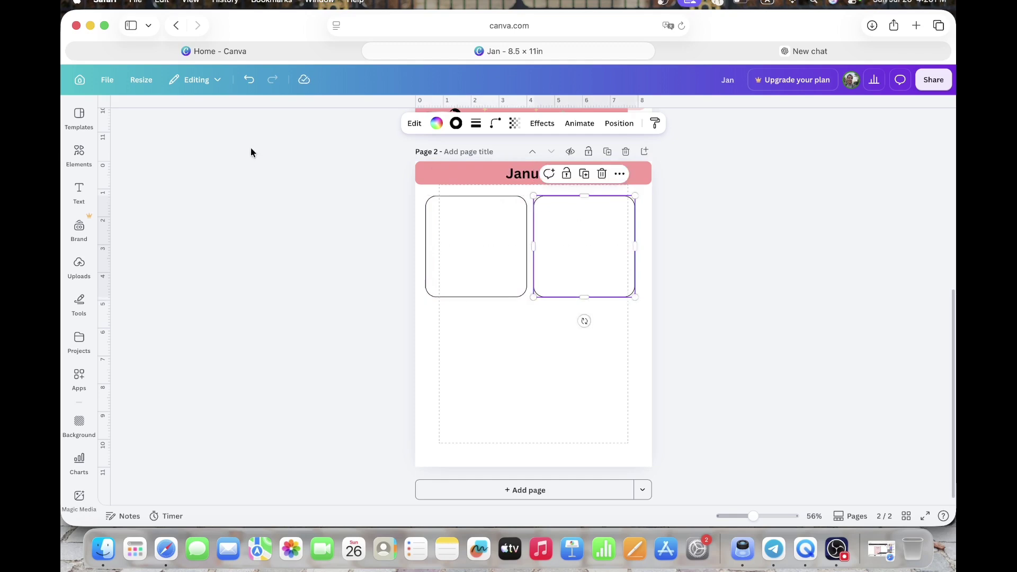
Step: Add a subheading reading "Week 1" and place a copy of it at the top of each of the two boxes
{"action": "left_click", "coordinate": [78, 191]}
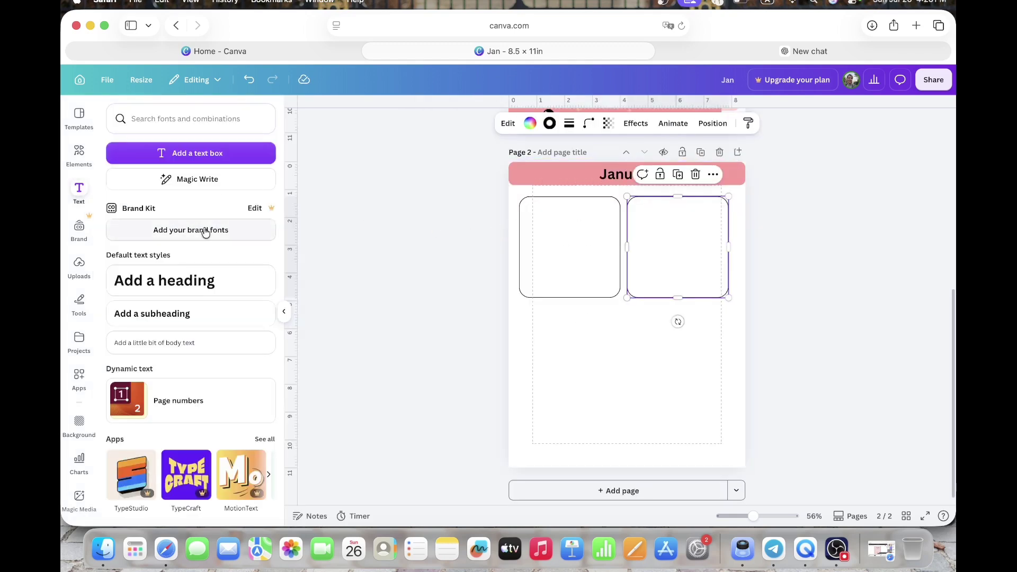
{"action": "left_click", "coordinate": [199, 313]}
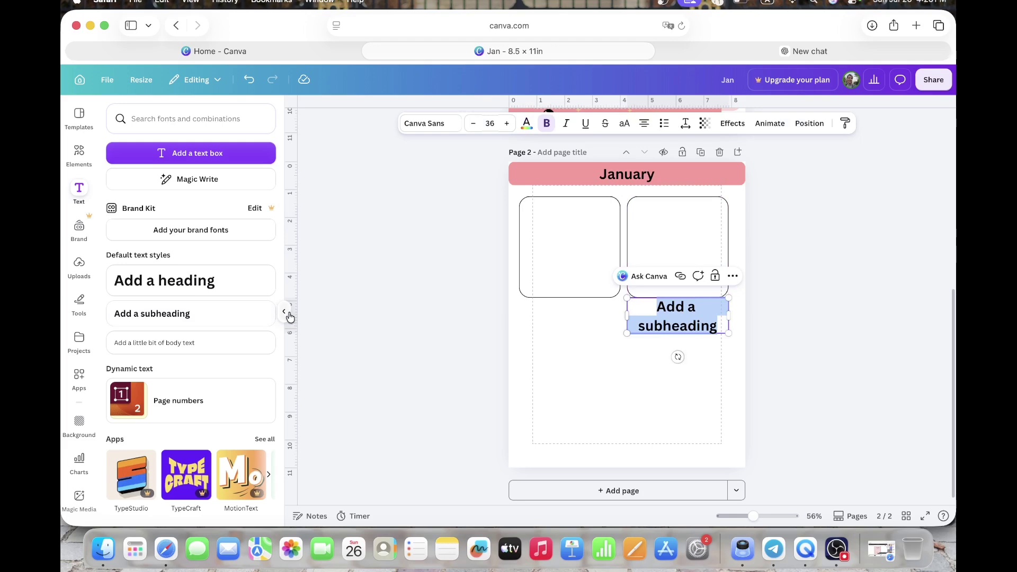
{"action": "left_click", "coordinate": [289, 316]}
{"action": "type", "text": "W"}
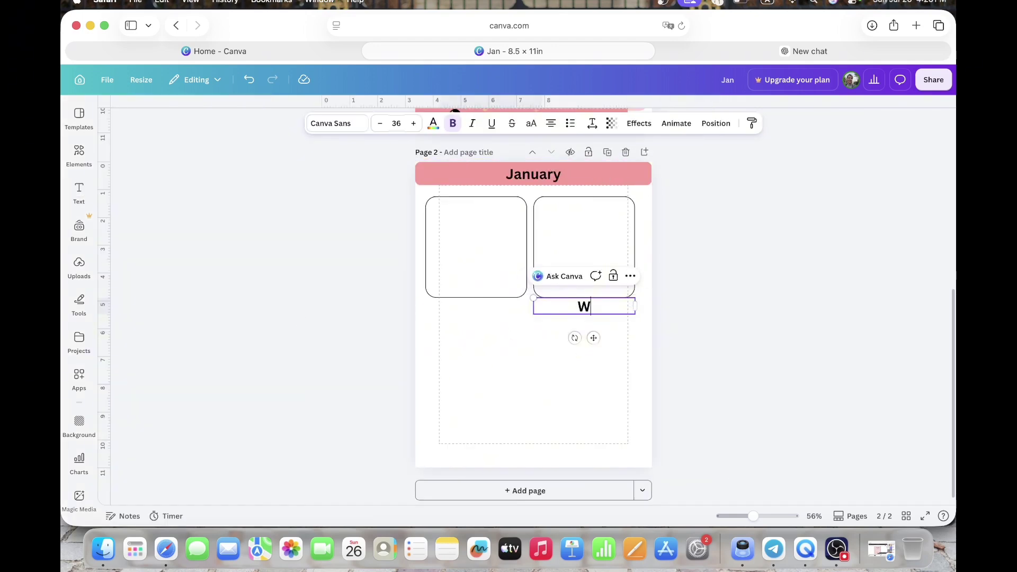
{"action": "type", "text": "eek 1"}
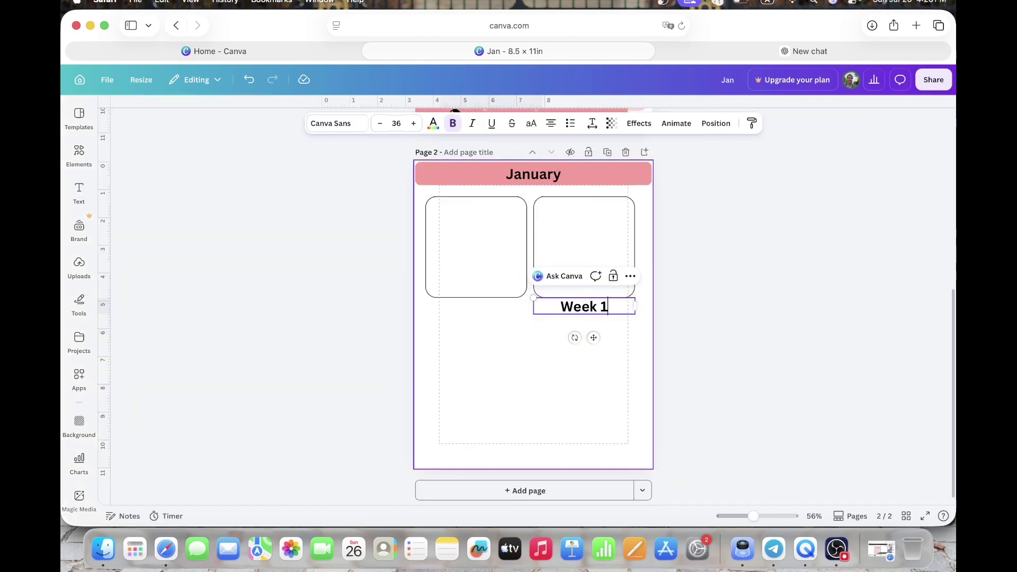
{"action": "left_click", "coordinate": [531, 332]}
{"action": "left_click_drag", "start_coordinate": [602, 307], "coordinate": [594, 245]}
{"action": "left_click", "coordinate": [509, 188]}
Step: Change the title in the right-hand box to "Week 2"
{"action": "left_click", "coordinate": [607, 214]}
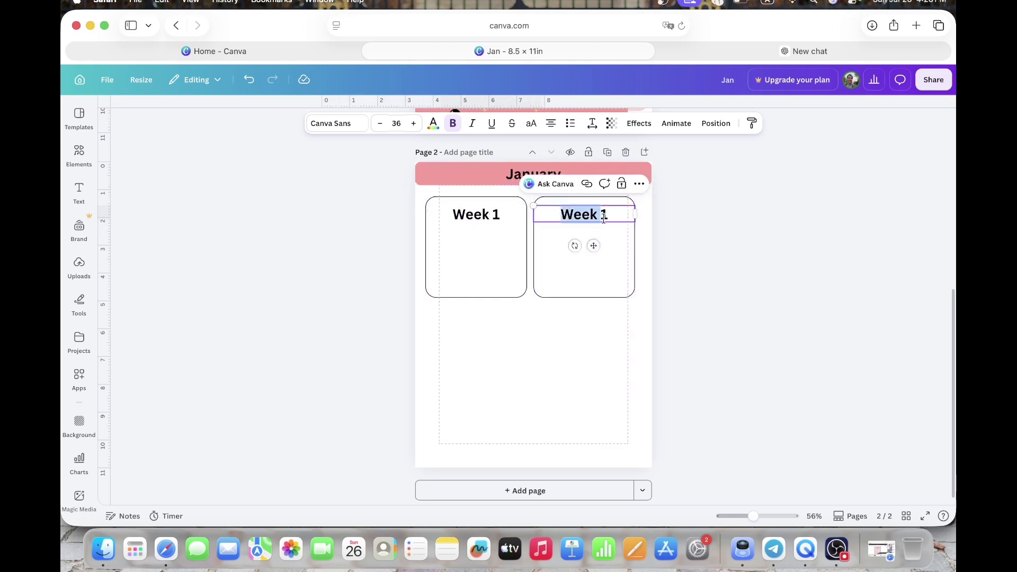
{"action": "left_click", "coordinate": [607, 214]}
{"action": "key", "text": "BackSpace"}
{"action": "type", "text": "2"}
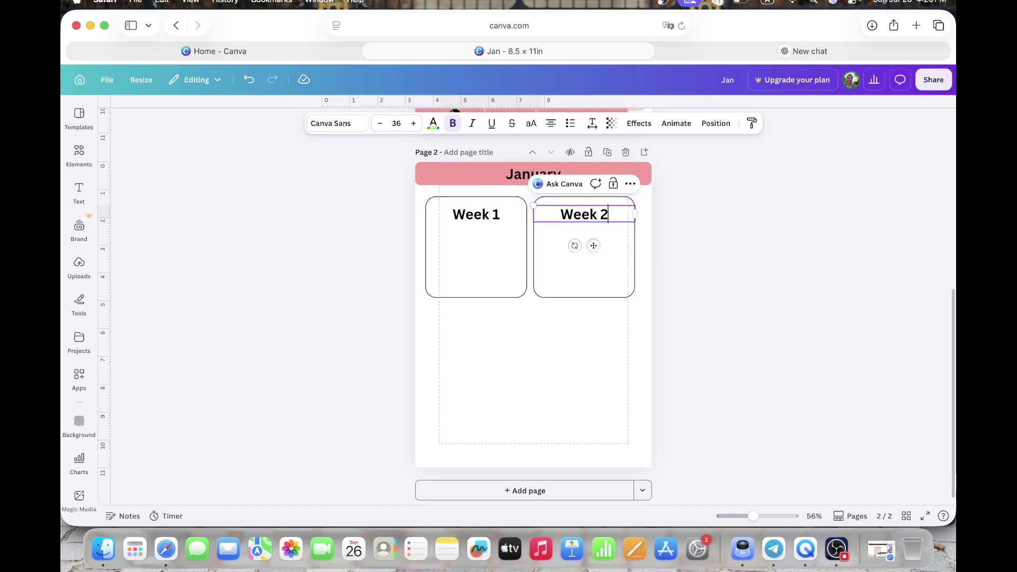
{"action": "left_click", "coordinate": [526, 370]}
Step: Group the Week 1 box with its title, and group the Week 2 box with its title
{"action": "left_click_drag", "start_coordinate": [470, 318], "coordinate": [454, 203]}
{"action": "left_click", "coordinate": [444, 175]}
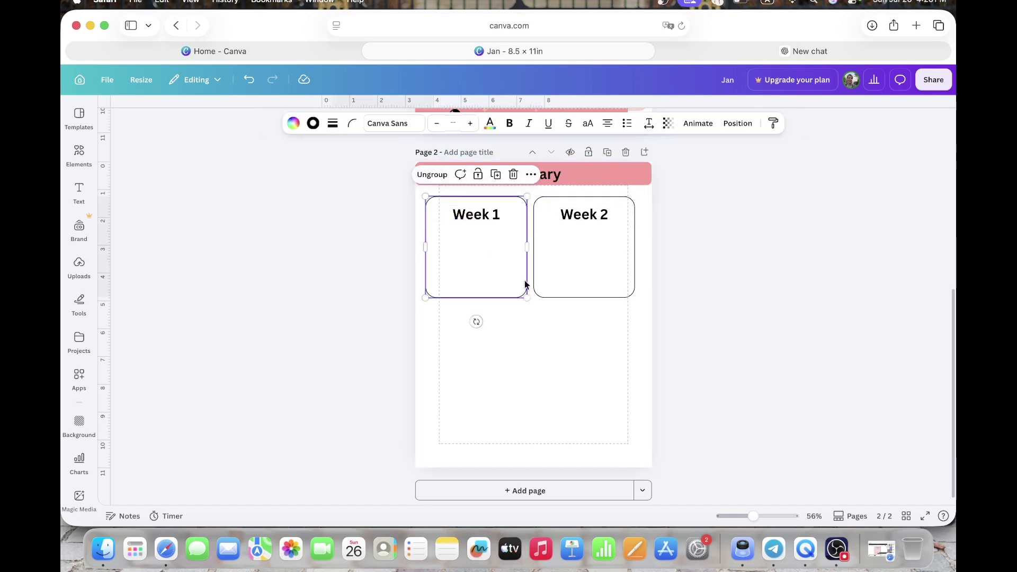
{"action": "left_click_drag", "start_coordinate": [608, 318], "coordinate": [584, 213]}
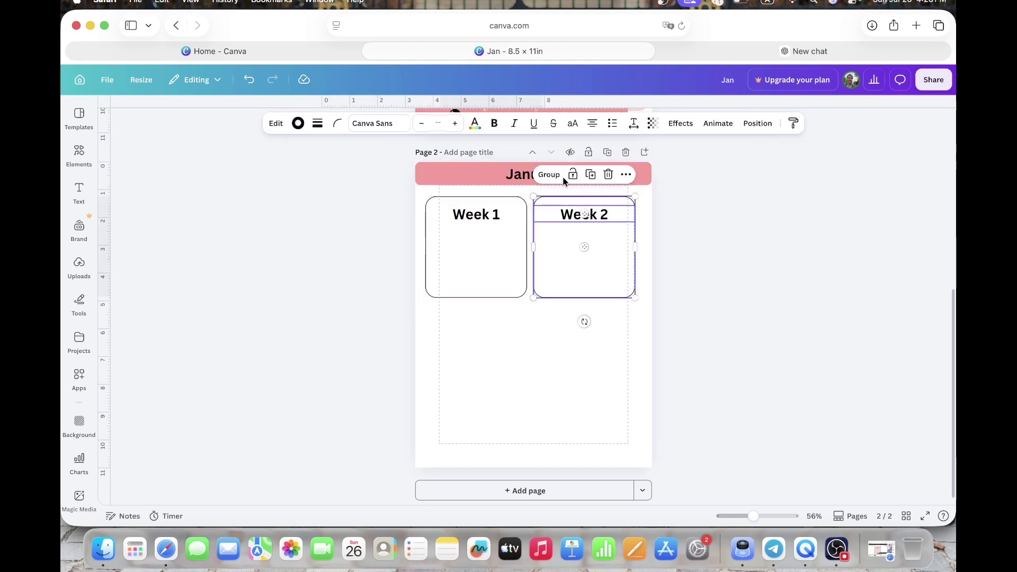
{"action": "left_click", "coordinate": [548, 174]}
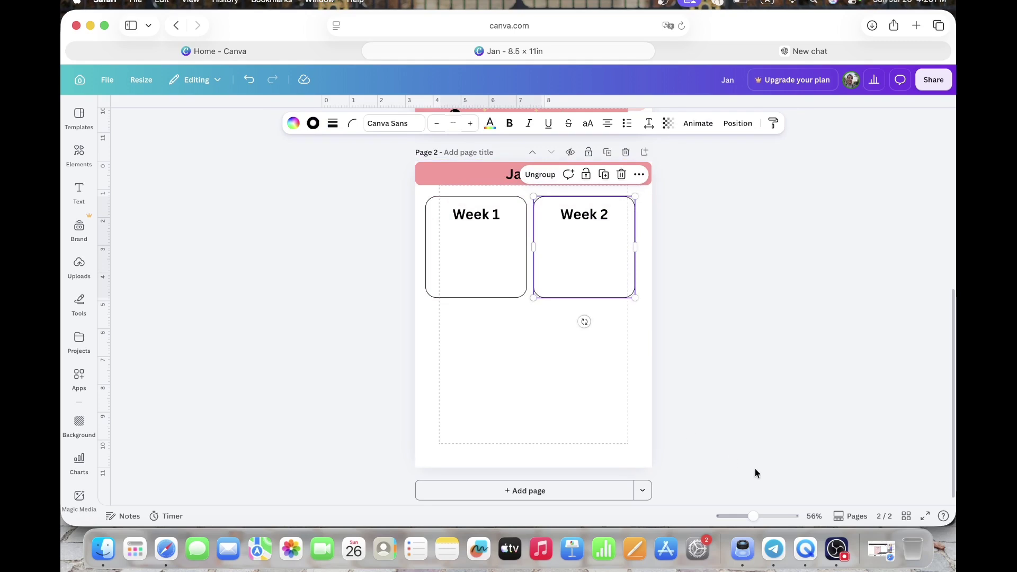
Step: Duplicate the Week 1 group, align the copy directly beneath it and retitle the copy "Week 3"
{"action": "left_click", "coordinate": [507, 274]}
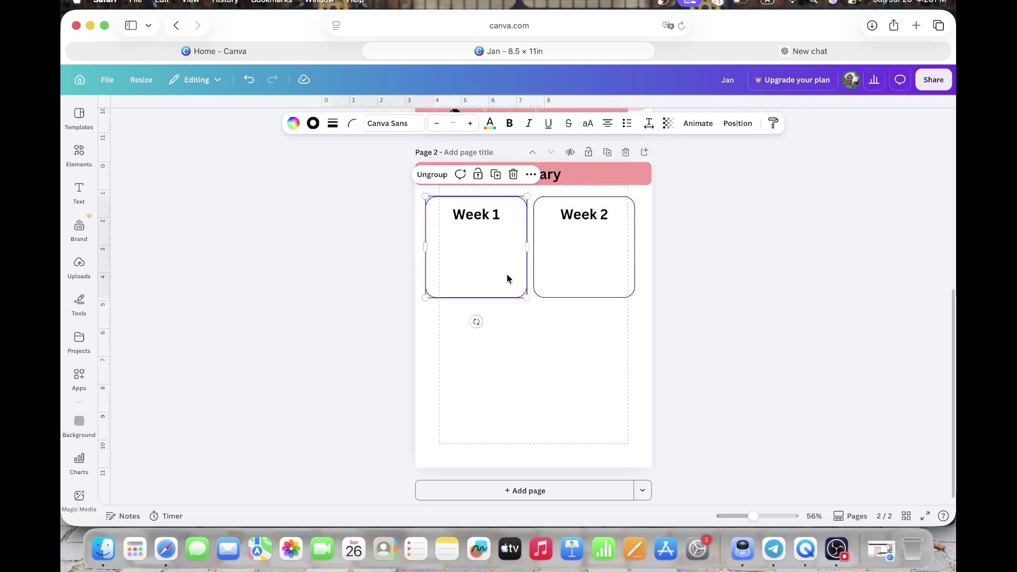
{"action": "left_click", "coordinate": [501, 181]}
{"action": "left_click_drag", "start_coordinate": [497, 257], "coordinate": [492, 364]}
{"action": "double_click", "coordinate": [498, 324]}
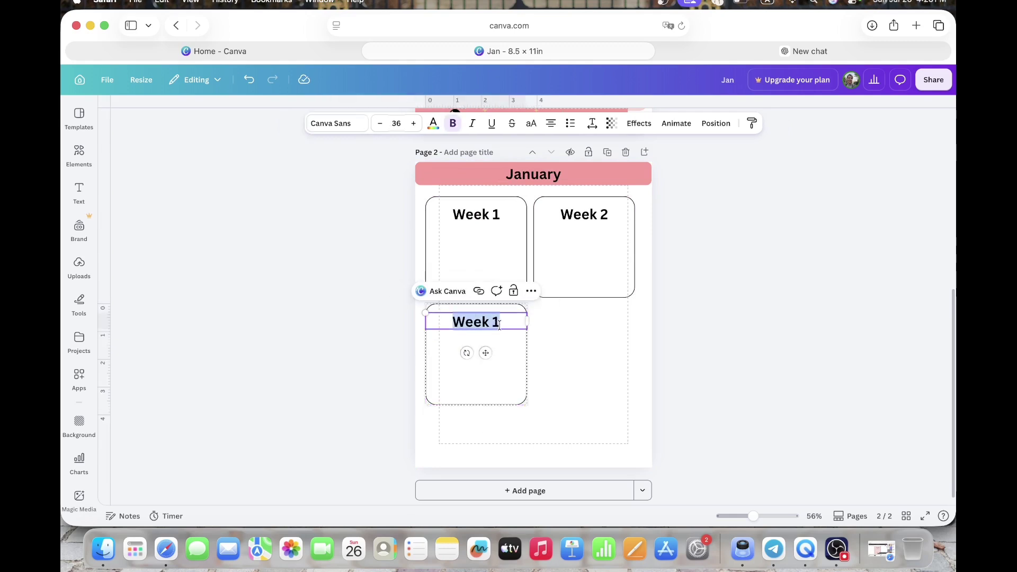
{"action": "left_click", "coordinate": [499, 325]}
{"action": "key", "text": "BackSpace"}
{"action": "type", "text": "3"}
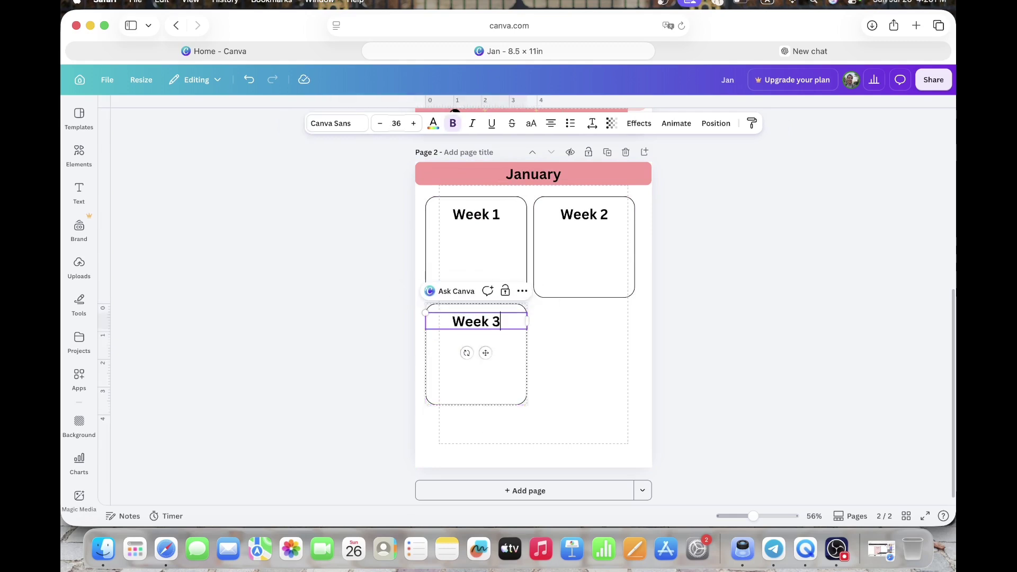
{"action": "left_click", "coordinate": [491, 336]}
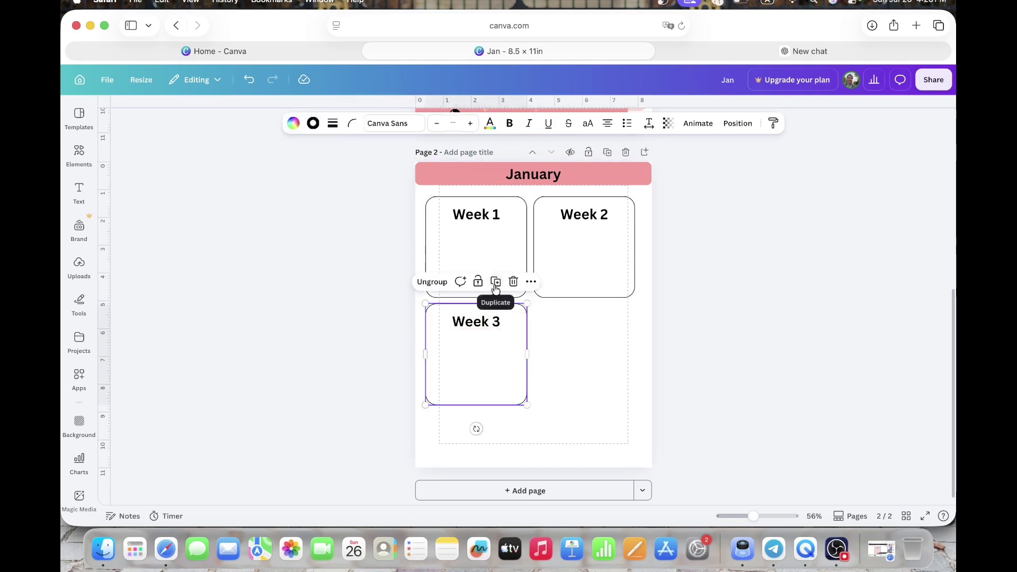
Step: Duplicate the Week 3 group, align the copy beneath the Week 2 box and retitle the copy "Week 4"
{"action": "left_click", "coordinate": [495, 281]}
{"action": "left_click_drag", "start_coordinate": [510, 327], "coordinate": [605, 329]}
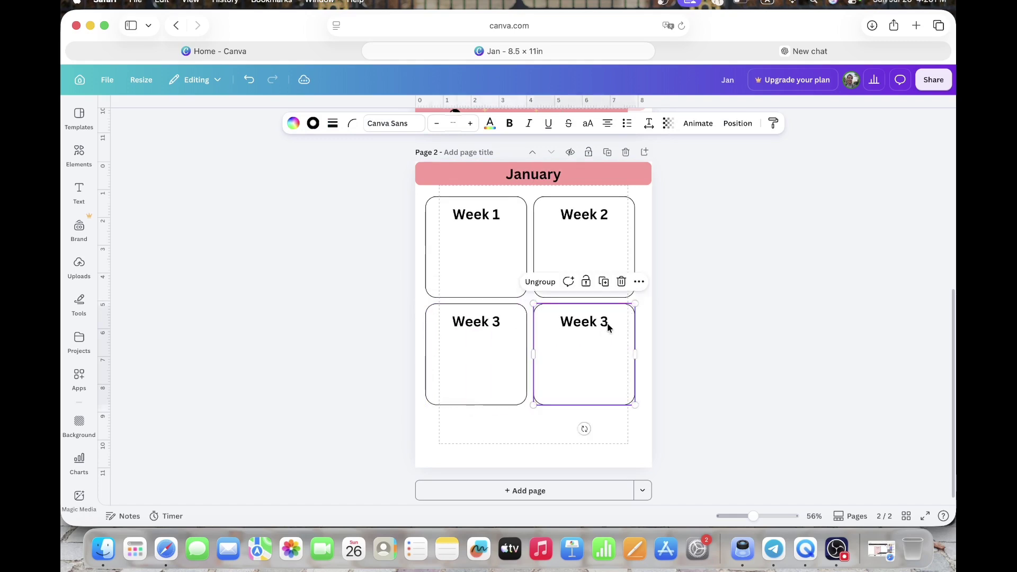
{"action": "double_click", "coordinate": [607, 324]}
{"action": "left_click", "coordinate": [608, 323]}
{"action": "key", "text": "BackSpace"}
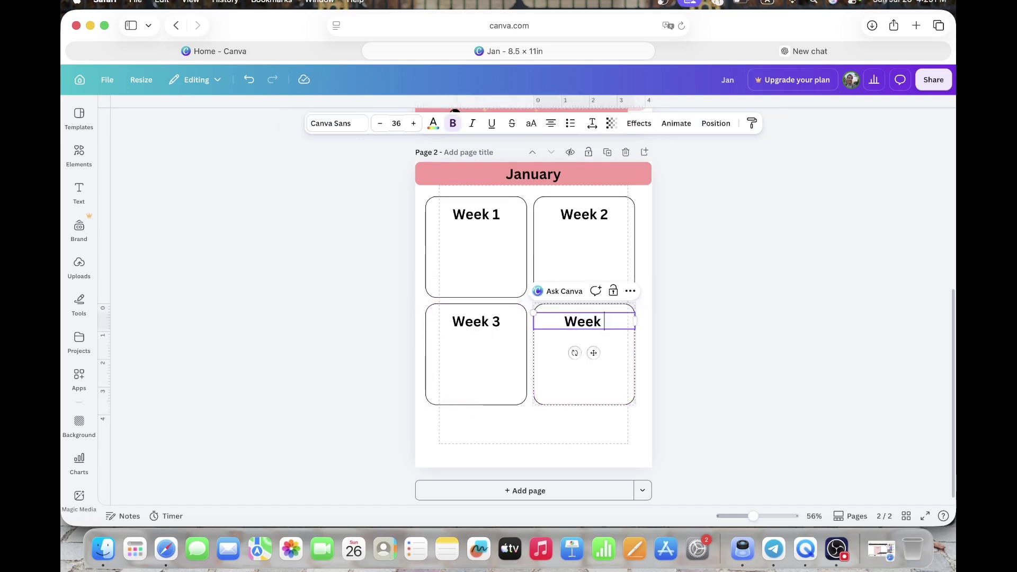
{"action": "type", "text": "4"}
{"action": "left_click", "coordinate": [643, 382]}
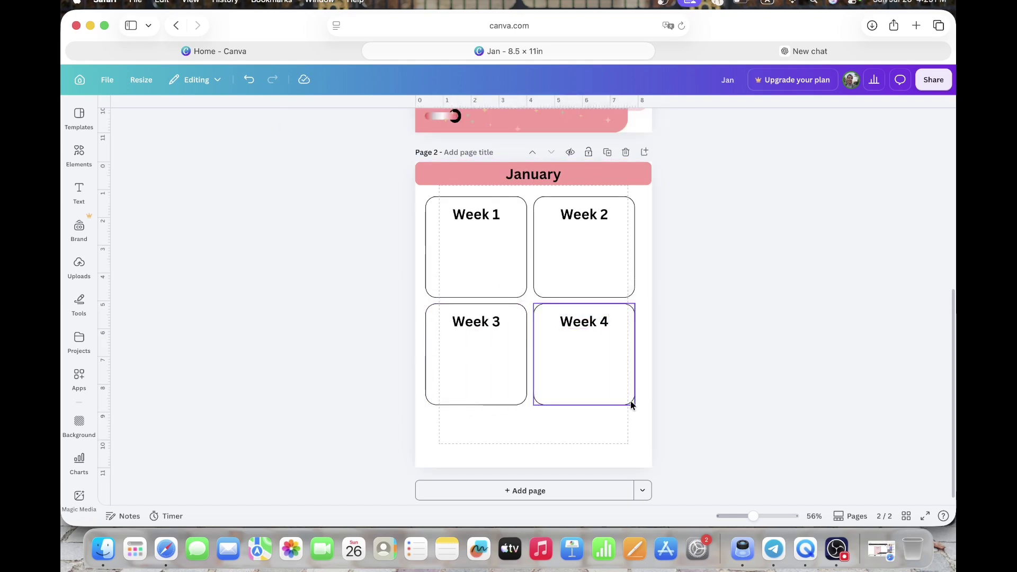
Step: Select all four week boxes and shift them slightly up so they sit centred across the page below the January band
{"action": "left_click_drag", "start_coordinate": [630, 404], "coordinate": [411, 237]}
{"action": "left_click", "coordinate": [249, 79]}
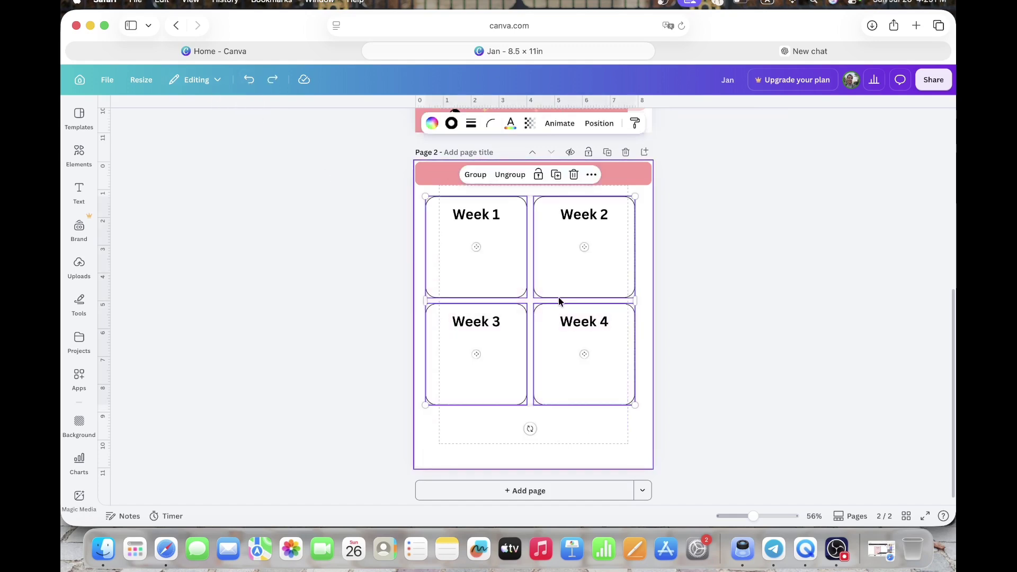
{"action": "left_click_drag", "start_coordinate": [558, 300], "coordinate": [561, 295]}
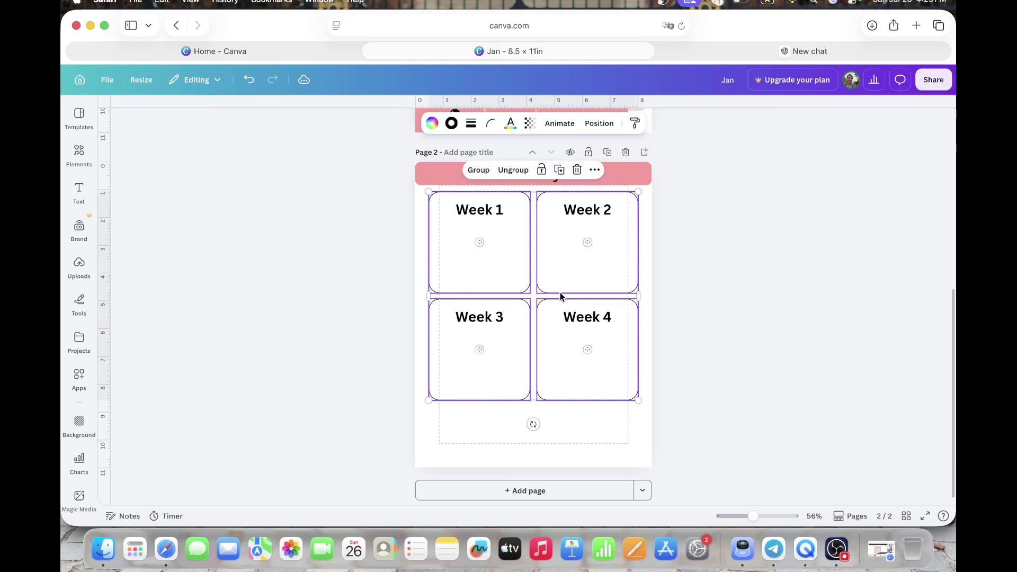
{"action": "left_click", "coordinate": [305, 235]}
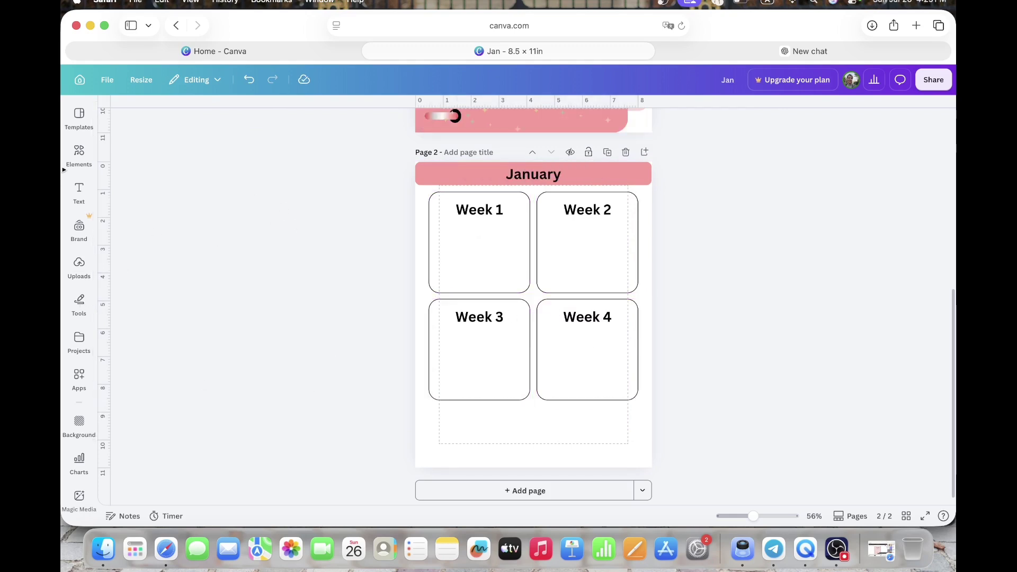
Step: Add a pink rounded rectangle beneath the Week 3 and Week 4 boxes and stretch it to span both boxes' width
{"action": "left_click", "coordinate": [79, 168]}
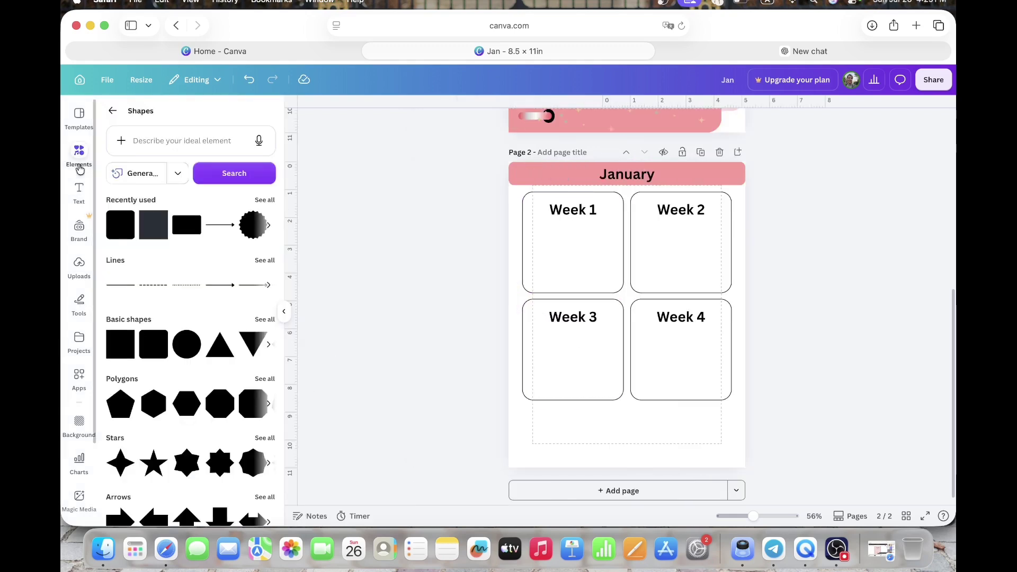
{"action": "left_click", "coordinate": [176, 238]}
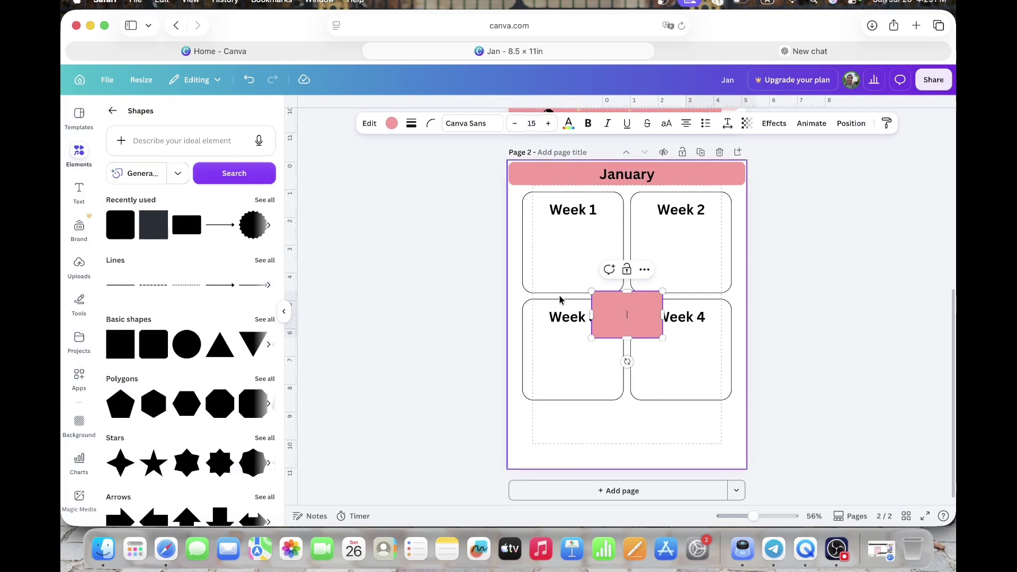
{"action": "left_click_drag", "start_coordinate": [645, 323], "coordinate": [582, 437]}
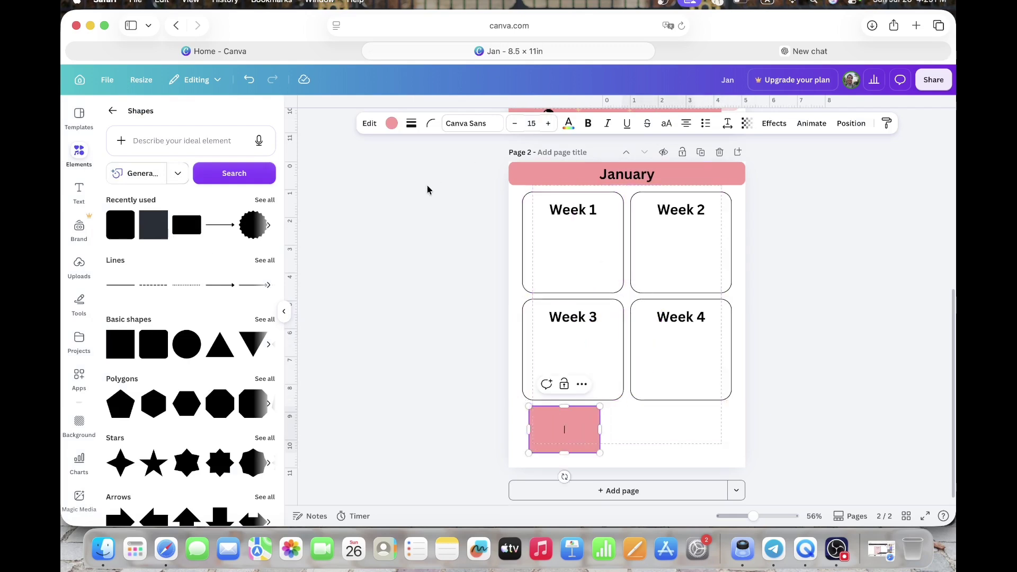
{"action": "left_click", "coordinate": [283, 312]}
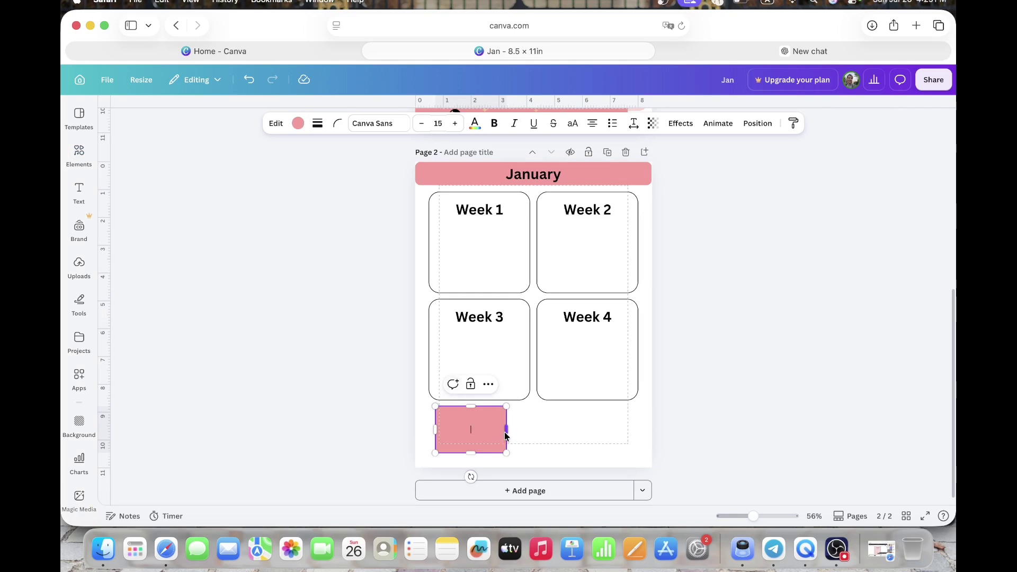
{"action": "left_click_drag", "start_coordinate": [505, 432], "coordinate": [639, 430]}
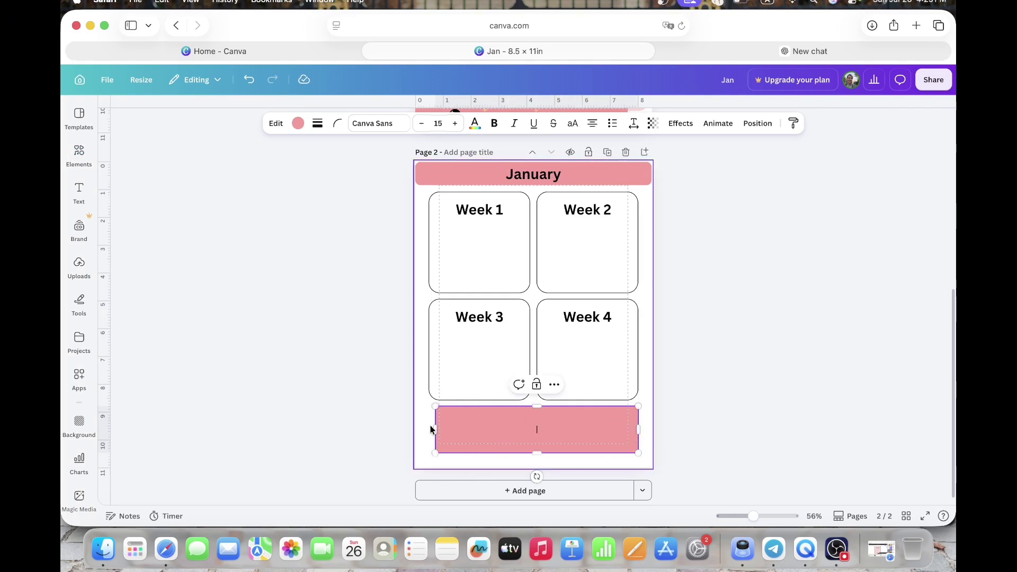
{"action": "left_click_drag", "start_coordinate": [435, 429], "coordinate": [430, 427]}
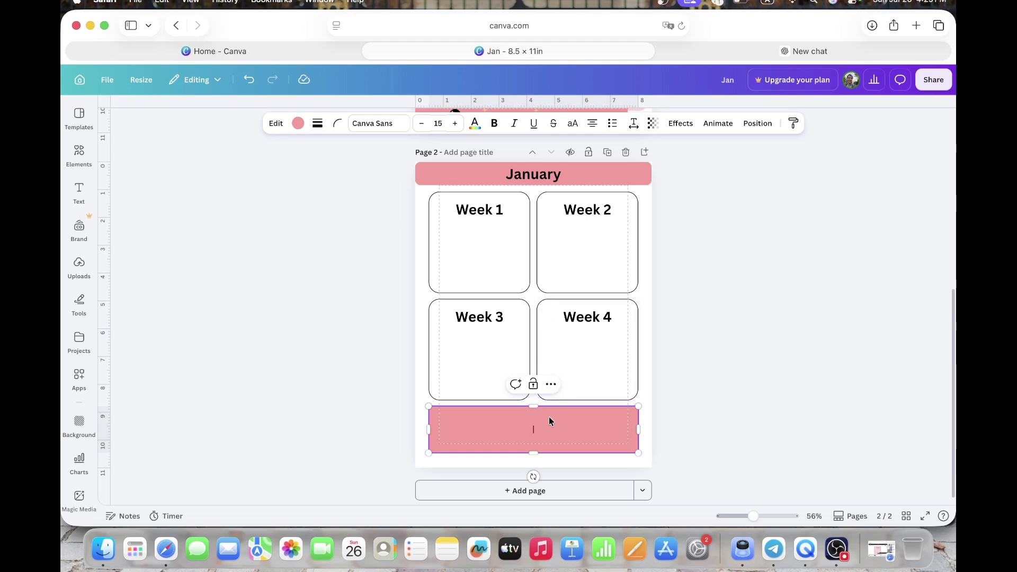
Step: Add a subheading text to the January page and place it on the pink box below the week boxes
{"action": "left_click", "coordinate": [79, 192]}
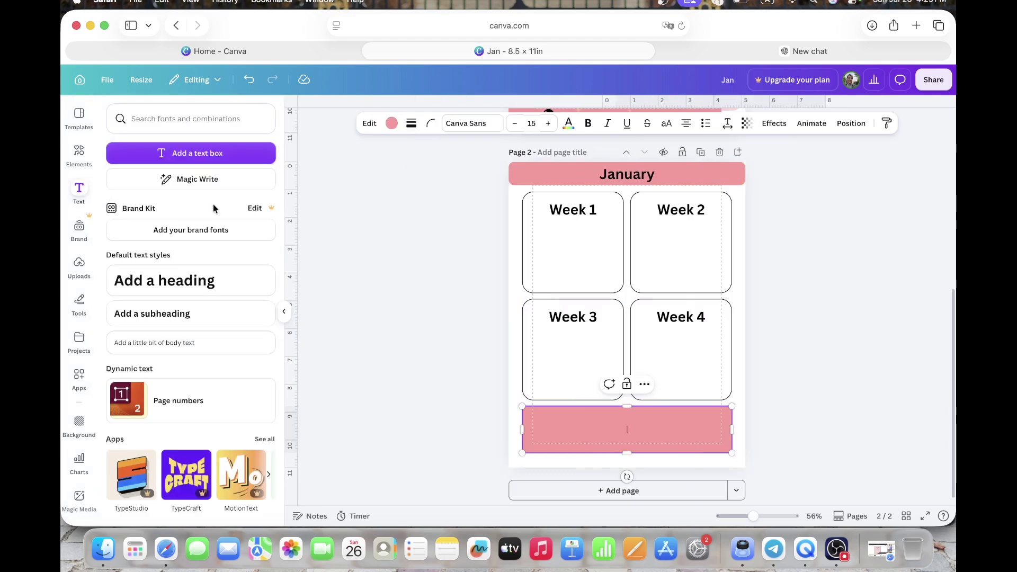
{"action": "left_click", "coordinate": [197, 279]}
{"action": "key", "text": "Delete"}
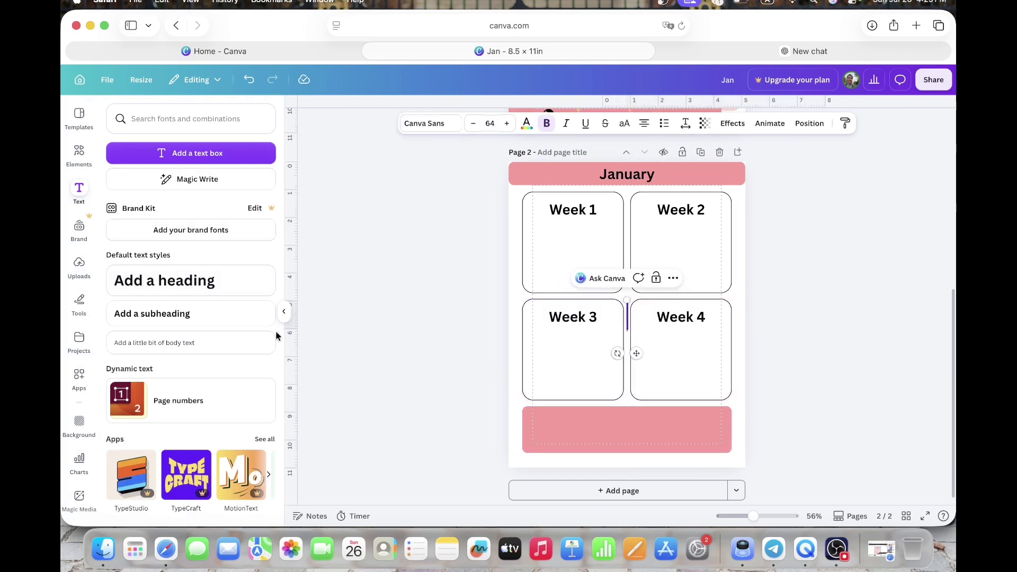
{"action": "left_click", "coordinate": [242, 321]}
{"action": "left_click", "coordinate": [284, 312]}
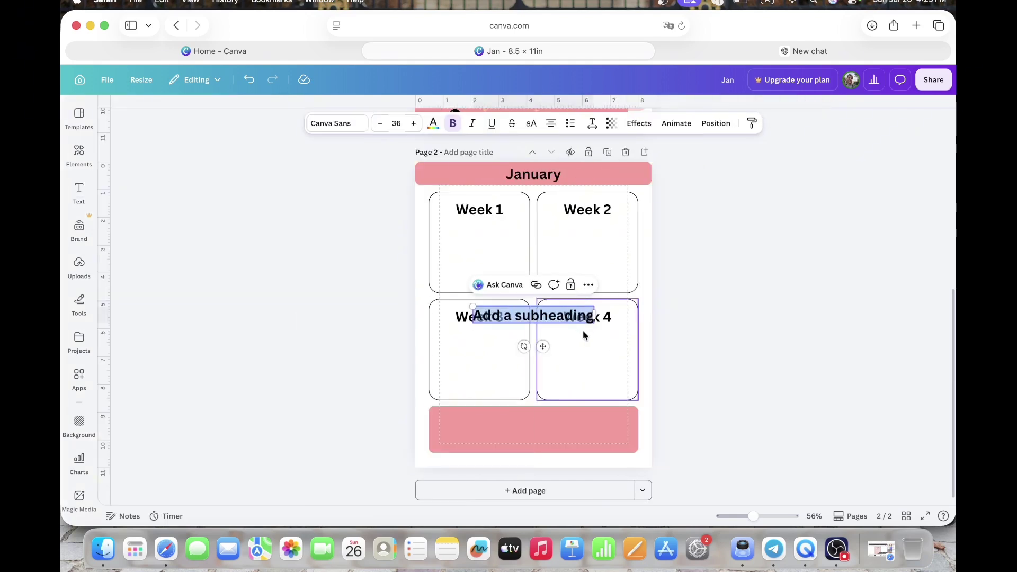
{"action": "left_click_drag", "start_coordinate": [546, 344], "coordinate": [524, 456]}
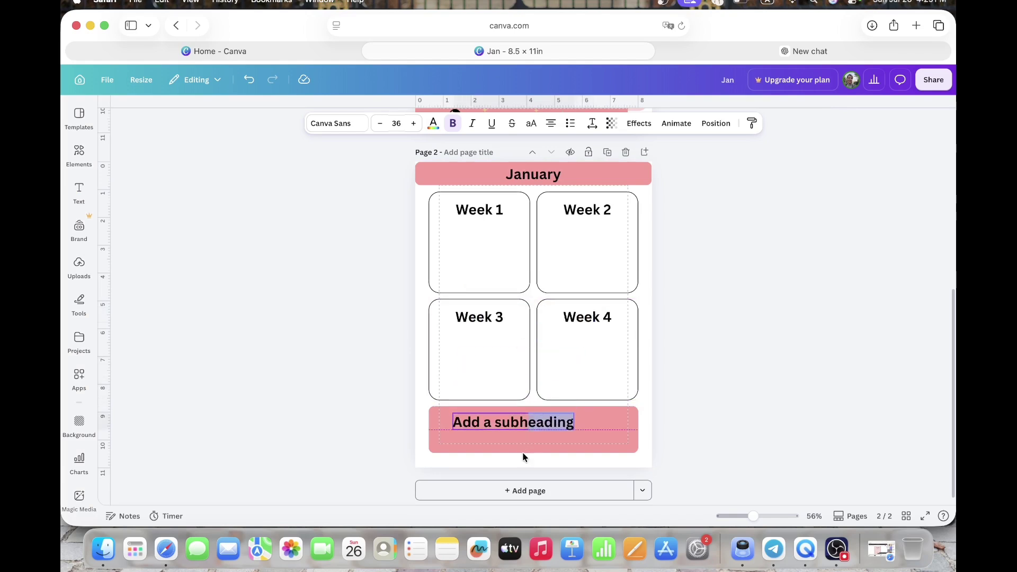
Step: Replace the subheading text with "Note:" and move it to the pink box's upper-left corner
{"action": "double_click", "coordinate": [519, 422]}
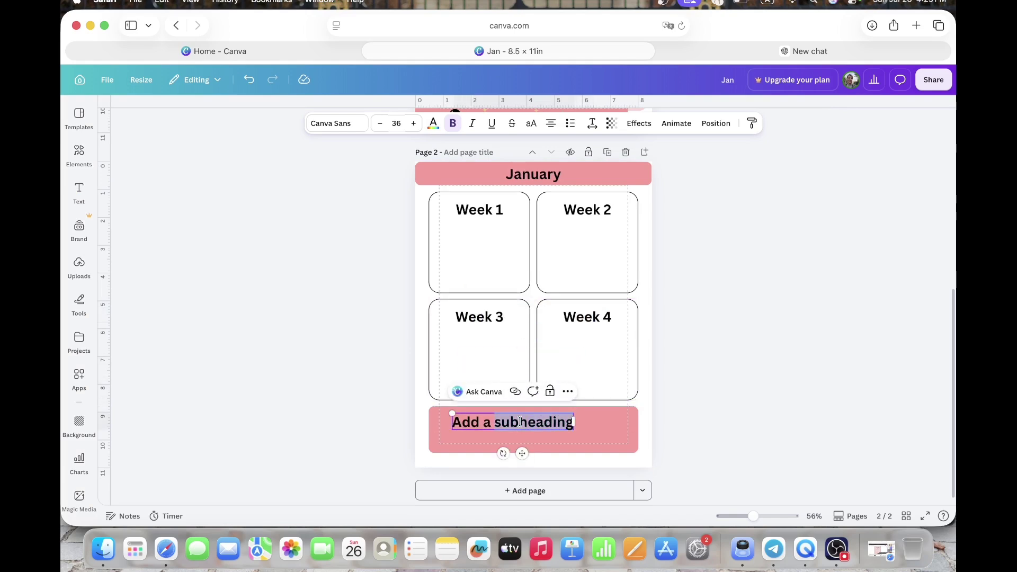
{"action": "triple_click", "coordinate": [520, 422]}
{"action": "type", "text": "Note"}
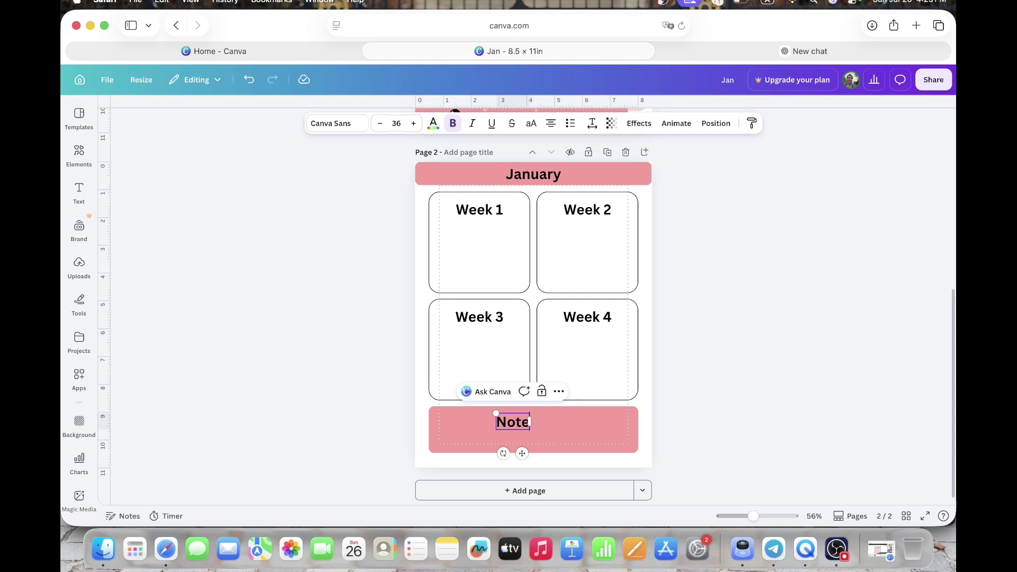
{"action": "type", "text": ":"}
{"action": "left_click_drag", "start_coordinate": [521, 452], "coordinate": [464, 451]}
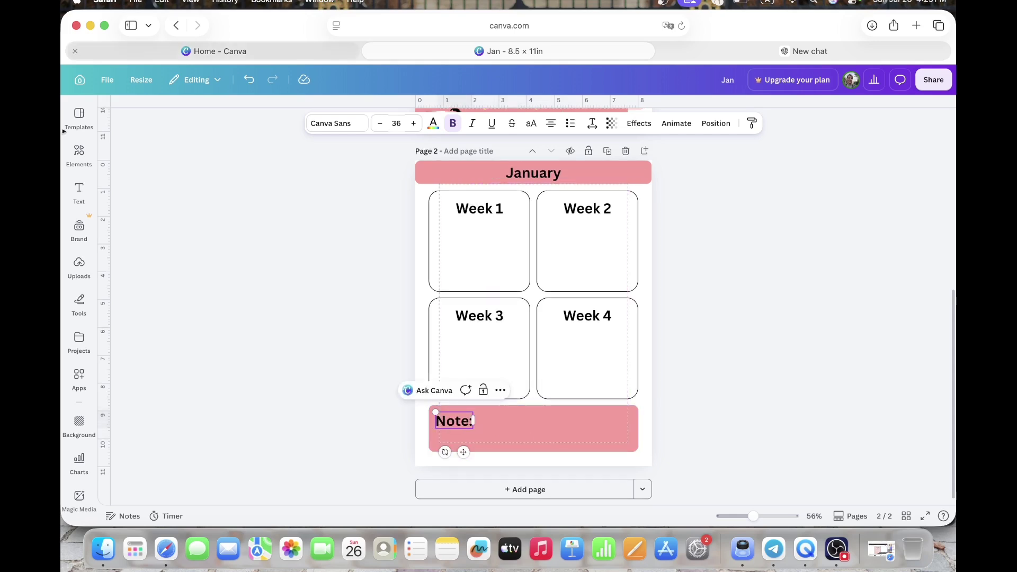
Step: Set the "Note:" text's font size to 24
{"action": "left_click", "coordinate": [396, 122]}
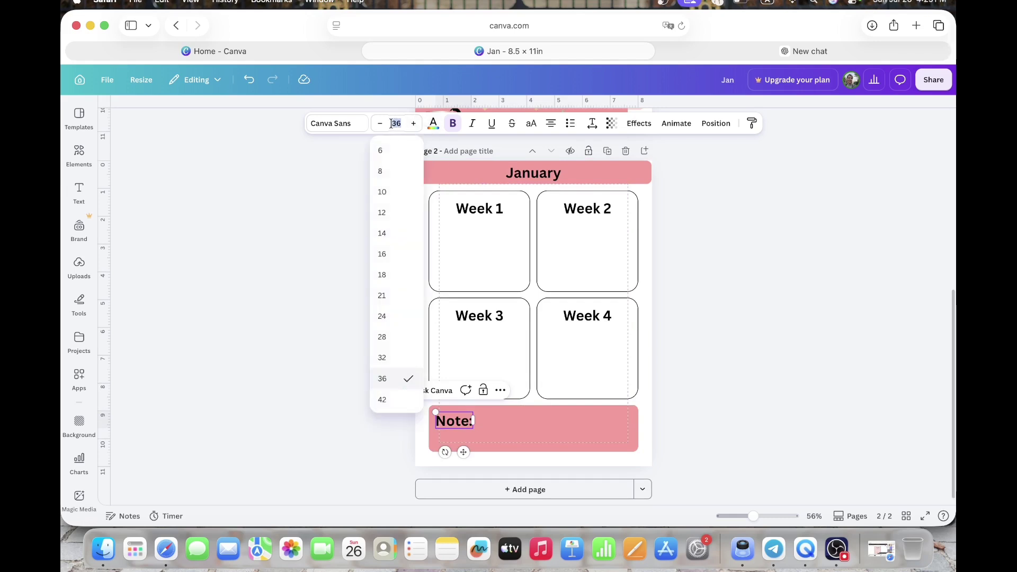
{"action": "type", "text": "24"}
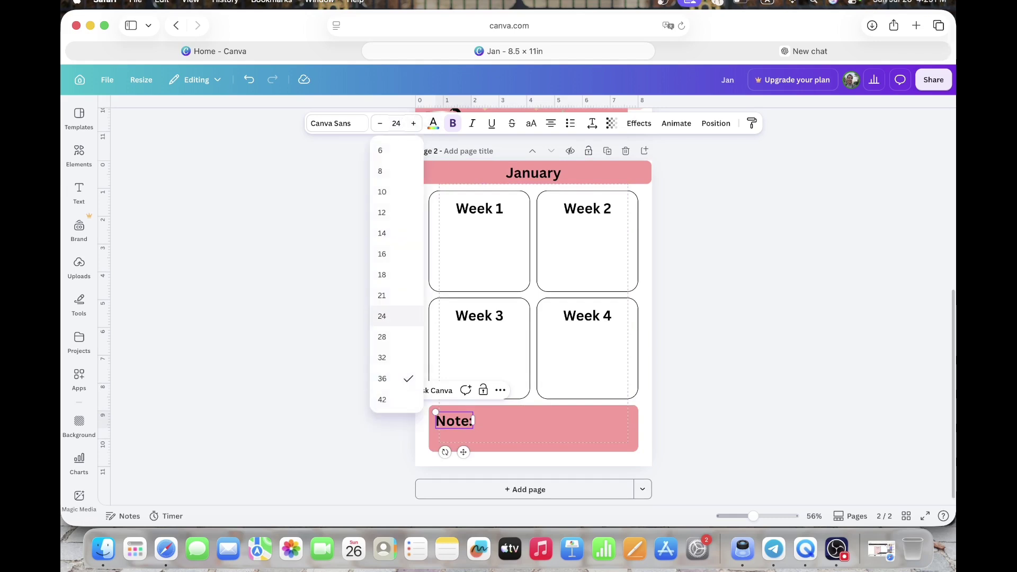
{"action": "key", "text": "Return"}
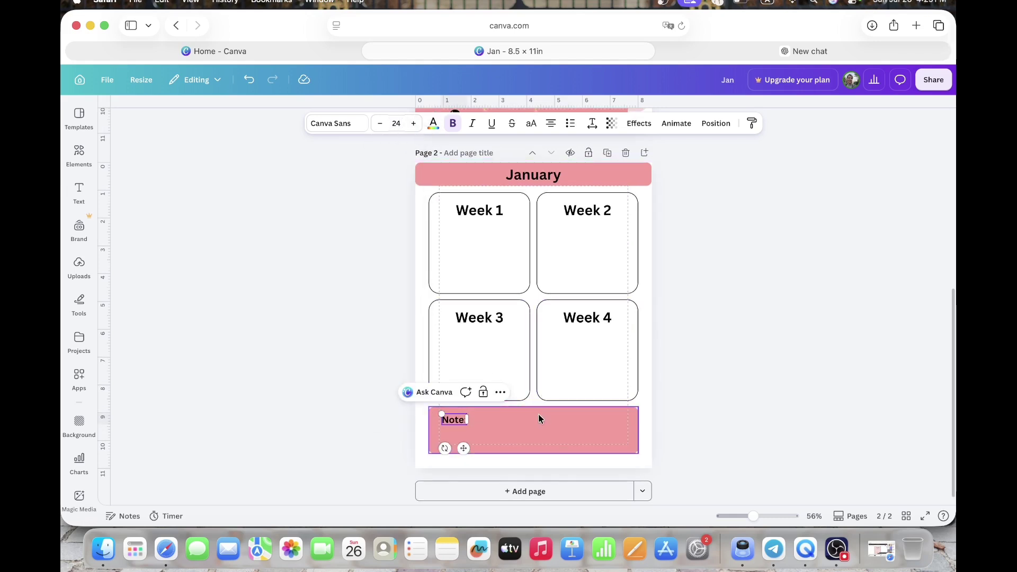
Step: Find the round snowy-trees graphic with a "snow" search, then shrink it into the note box's lower-right corner
{"action": "left_click", "coordinate": [538, 415]}
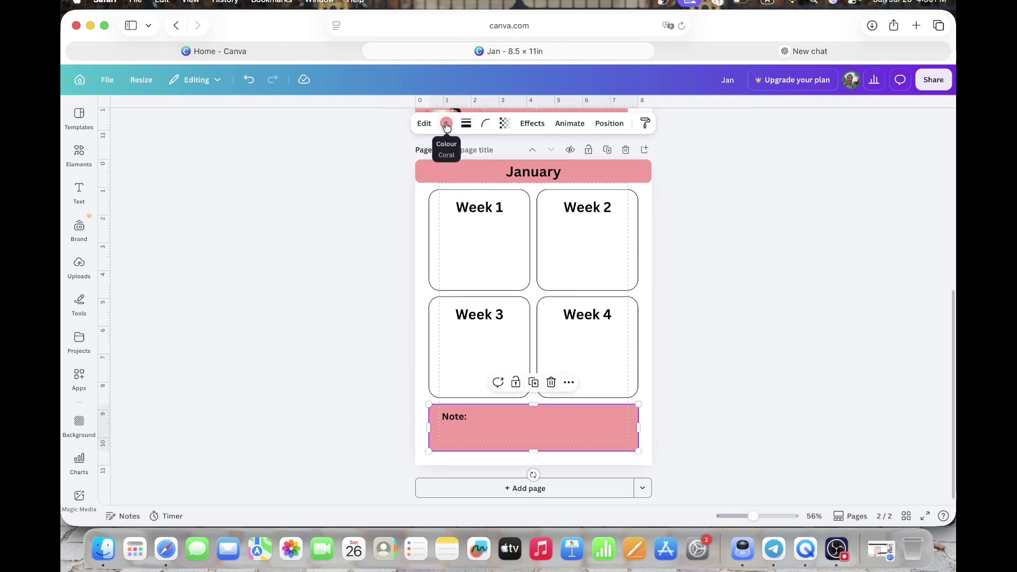
{"action": "left_click", "coordinate": [77, 159]}
{"action": "left_click", "coordinate": [114, 116]}
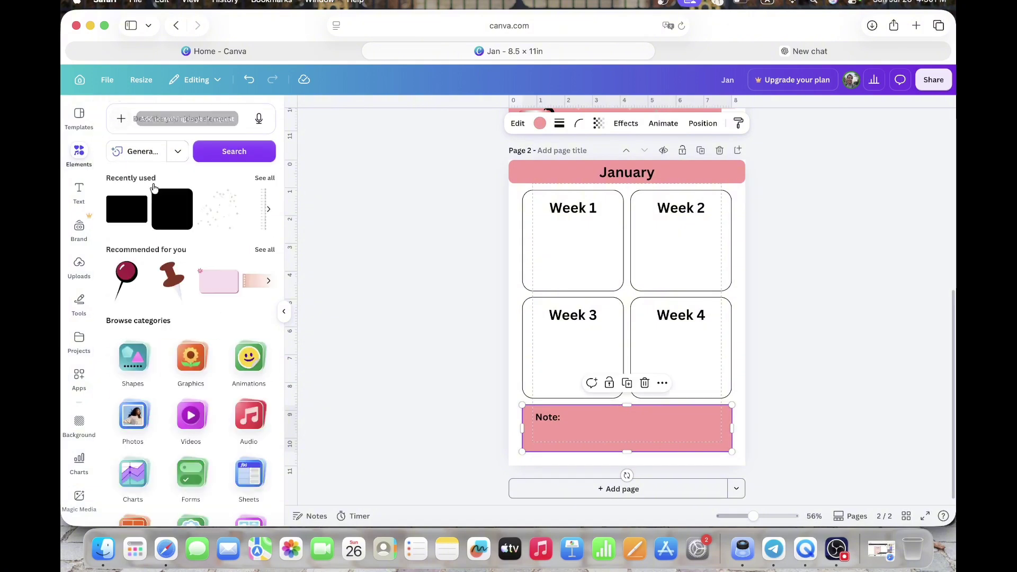
{"action": "left_click", "coordinate": [181, 128]}
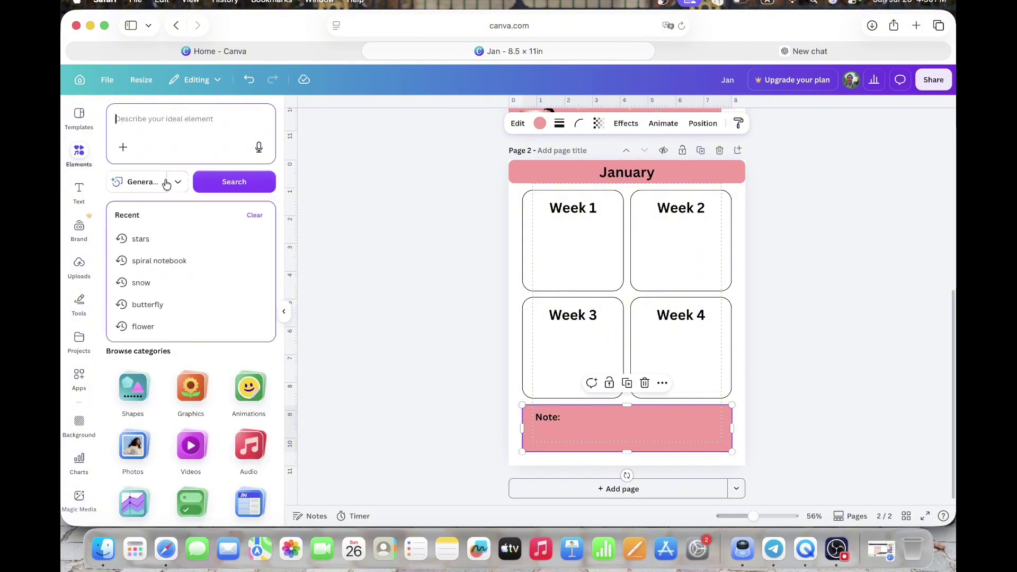
{"action": "left_click", "coordinate": [147, 285]}
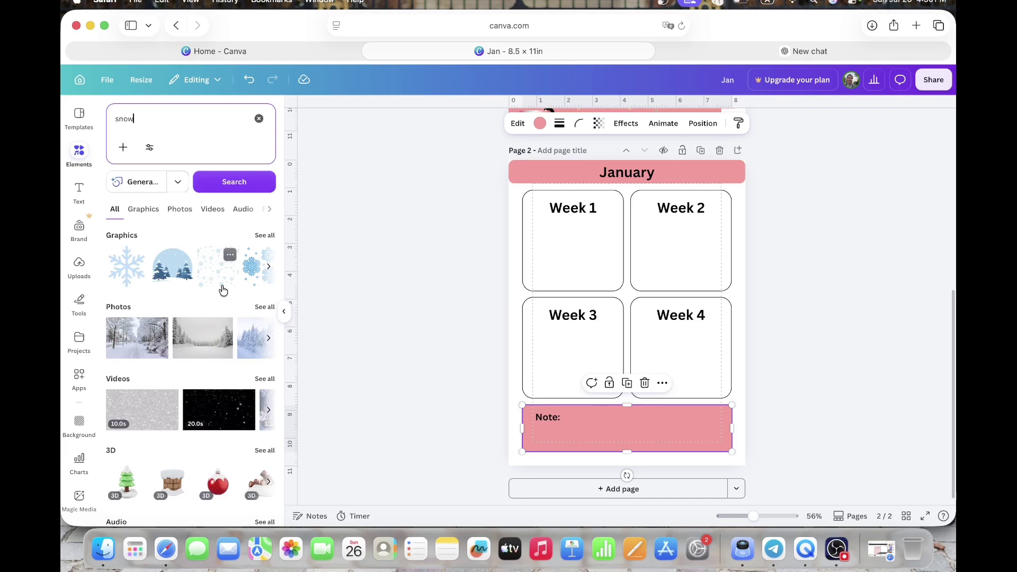
{"action": "left_click", "coordinate": [161, 279]}
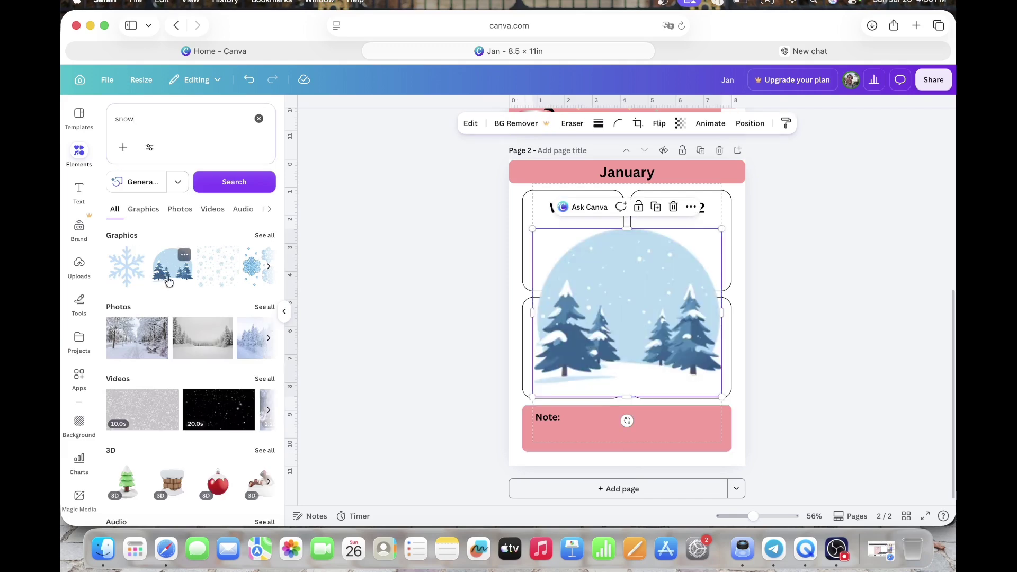
{"action": "left_click_drag", "start_coordinate": [720, 230], "coordinate": [715, 425]}
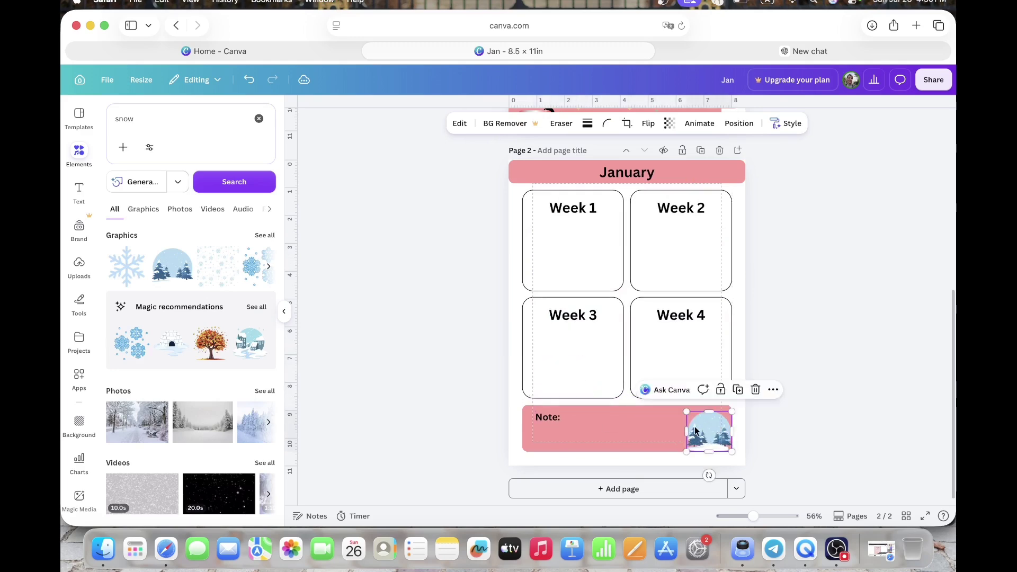
Step: Recolour the note box with the light blue from the snowy-trees graphic's photo colours
{"action": "left_click", "coordinate": [663, 426]}
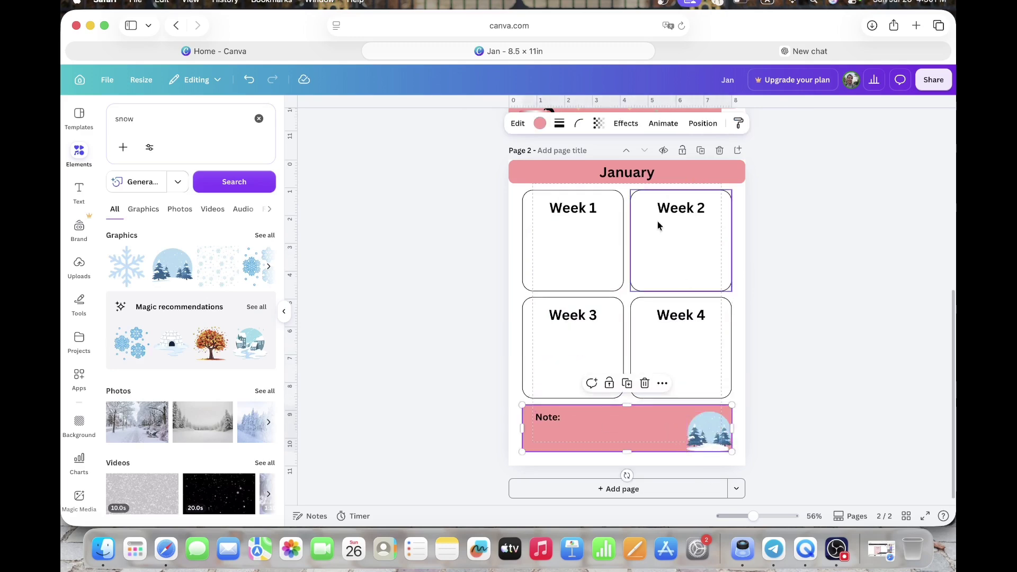
{"action": "left_click", "coordinate": [539, 123]}
{"action": "left_click", "coordinate": [144, 344]}
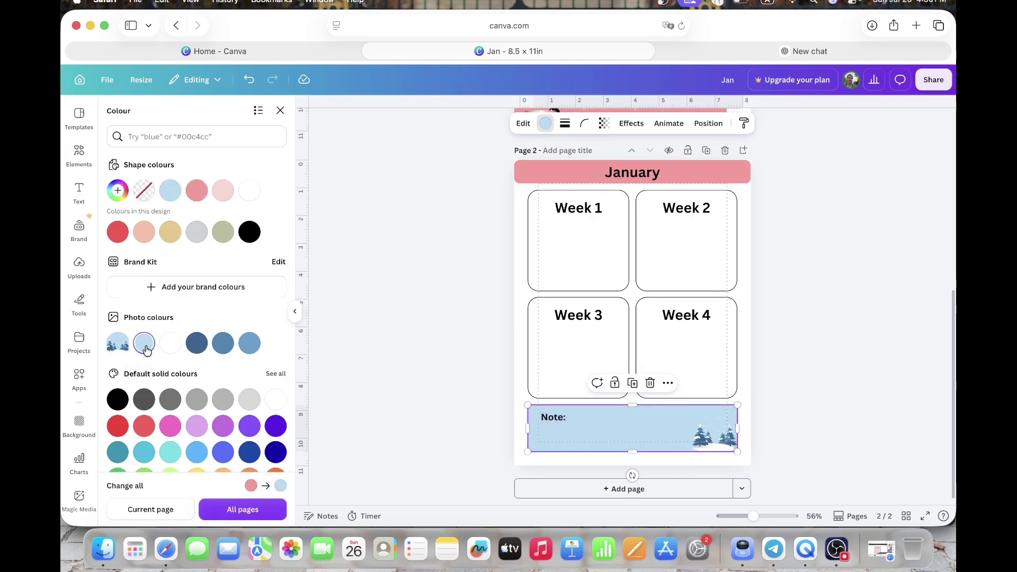
{"action": "left_click", "coordinate": [546, 180]}
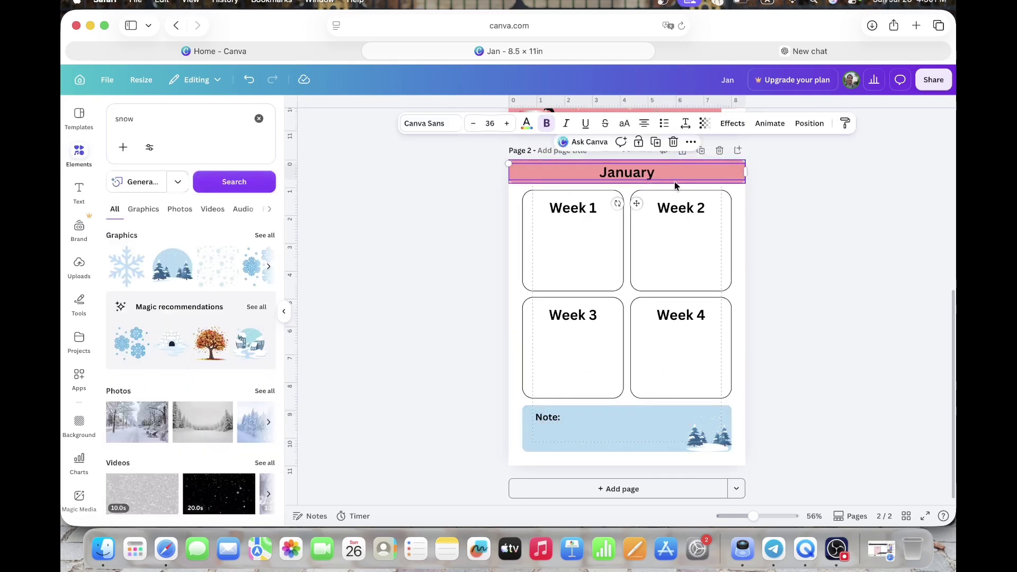
{"action": "left_click", "coordinate": [678, 183]}
{"action": "left_click", "coordinate": [681, 177]}
{"action": "left_click", "coordinate": [680, 186]}
{"action": "left_click", "coordinate": [682, 181]}
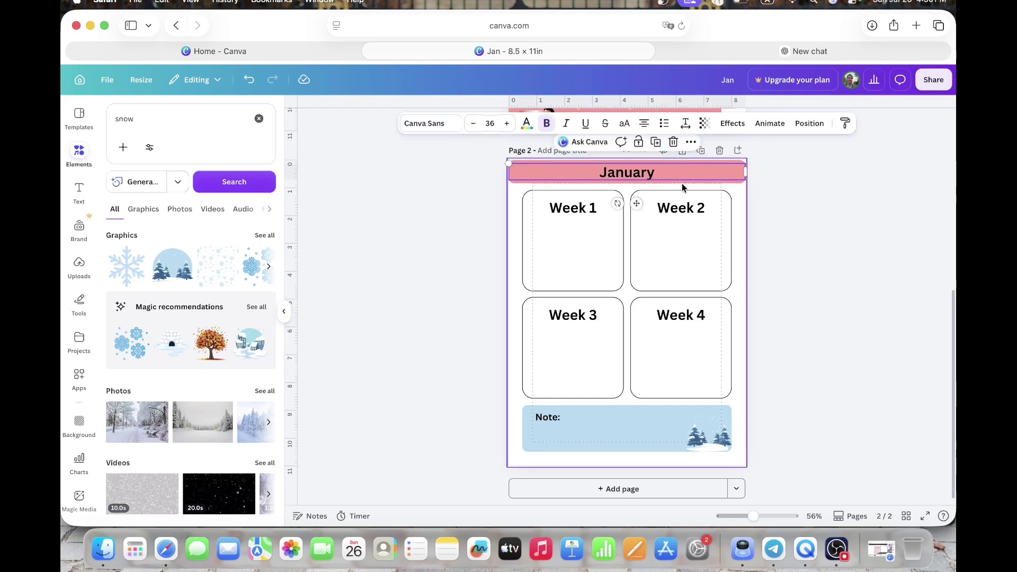
{"action": "left_click", "coordinate": [681, 183]}
{"action": "left_click", "coordinate": [742, 182]}
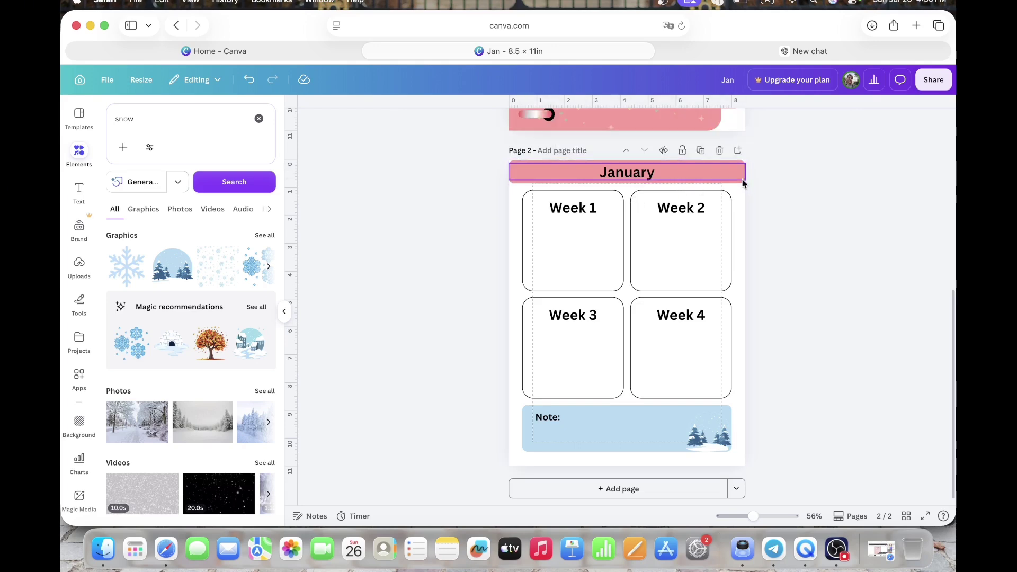
{"action": "left_click", "coordinate": [739, 165]}
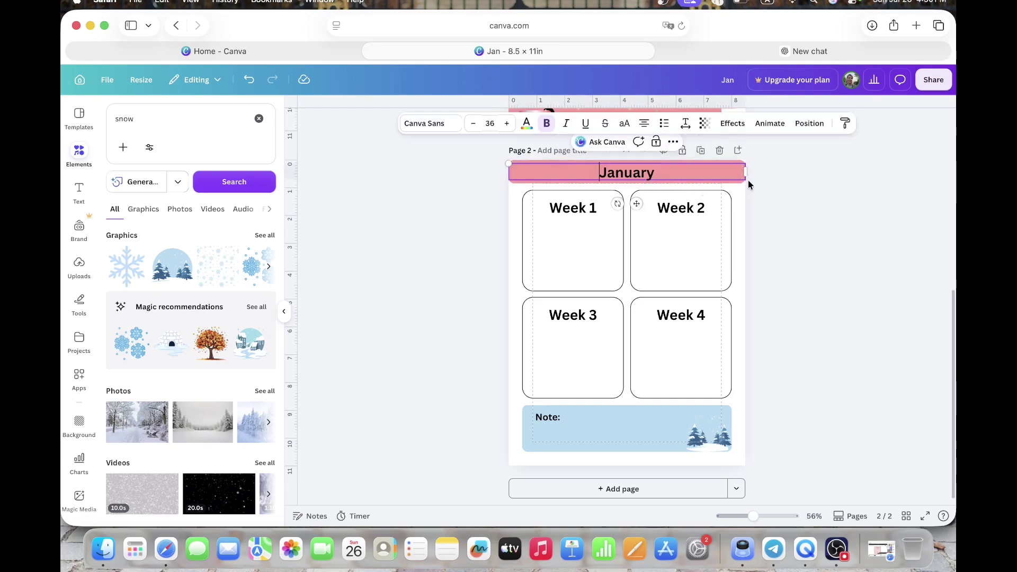
{"action": "left_click", "coordinate": [755, 205]}
Step: Shift the January title down off its band and recolour the band with the medium blue from the snowy-trees graphic's photo colours
{"action": "left_click", "coordinate": [665, 176]}
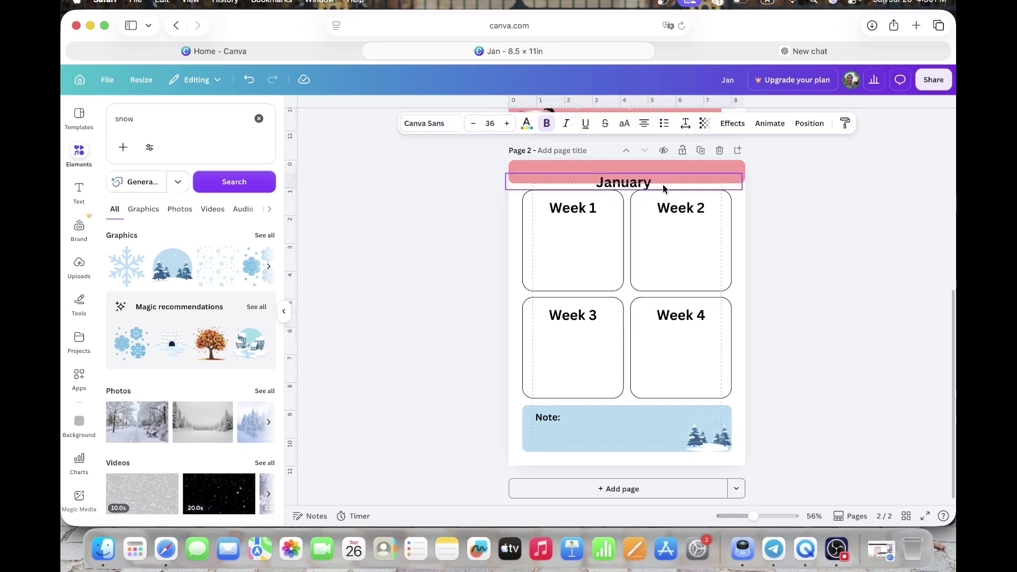
{"action": "left_click", "coordinate": [666, 170]}
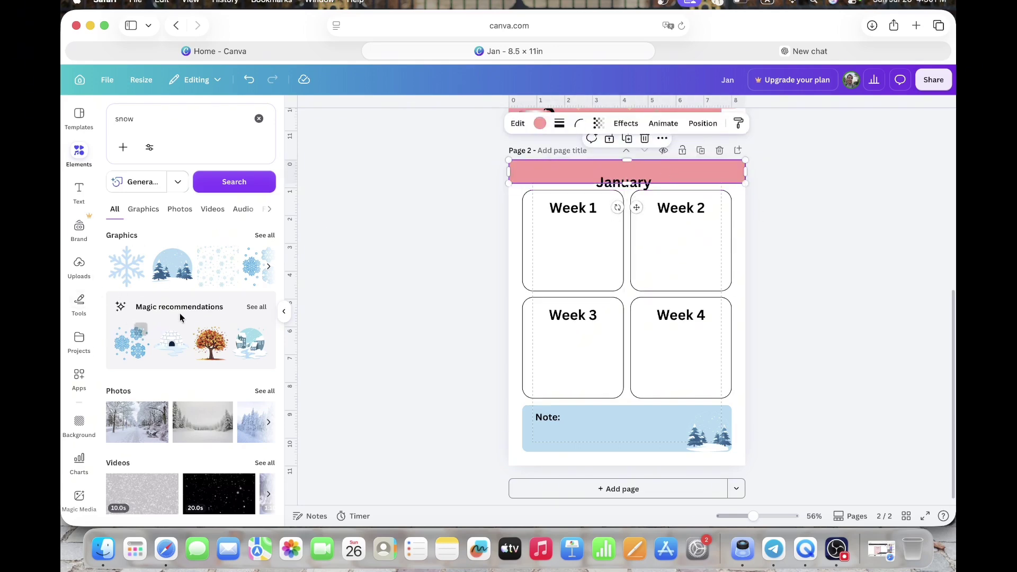
{"action": "left_click", "coordinate": [540, 124]}
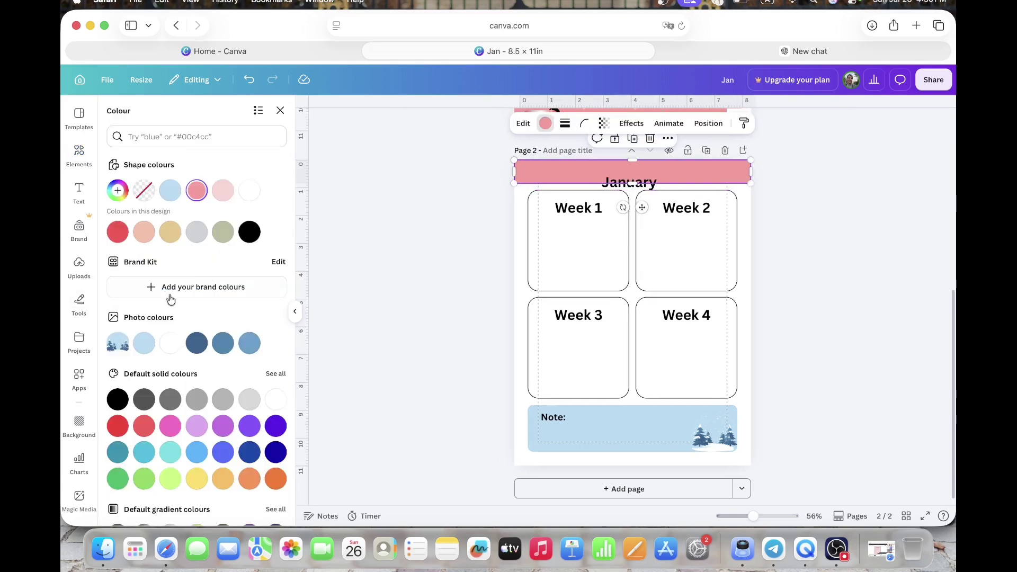
{"action": "left_click", "coordinate": [197, 342]}
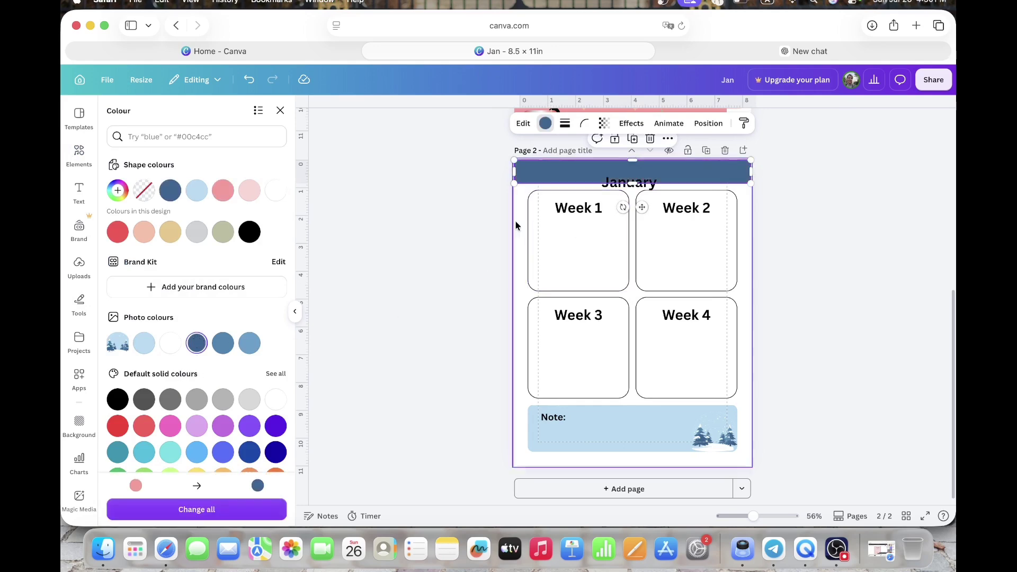
{"action": "left_click", "coordinate": [249, 343]}
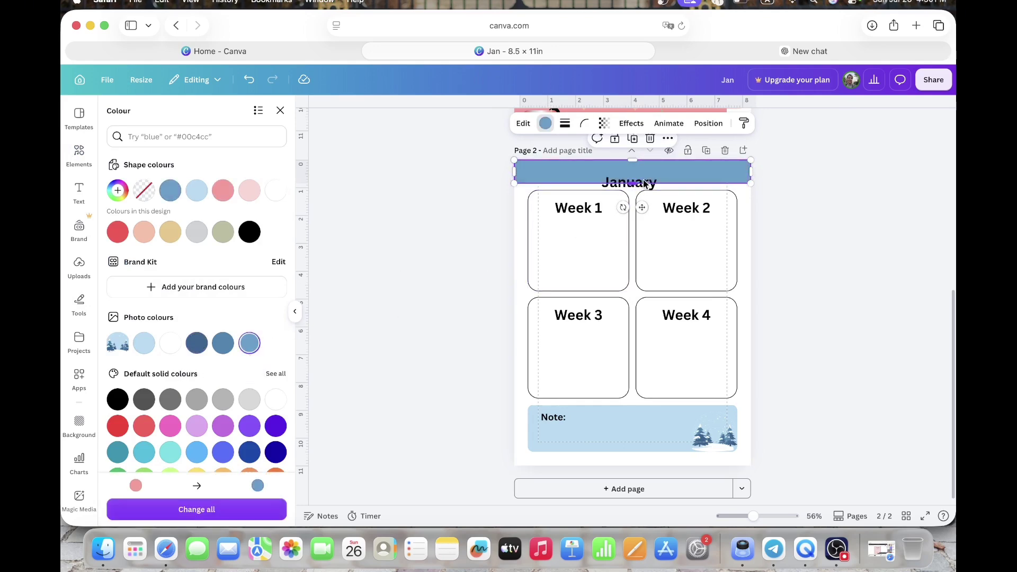
{"action": "left_click_drag", "start_coordinate": [644, 182], "coordinate": [632, 177]}
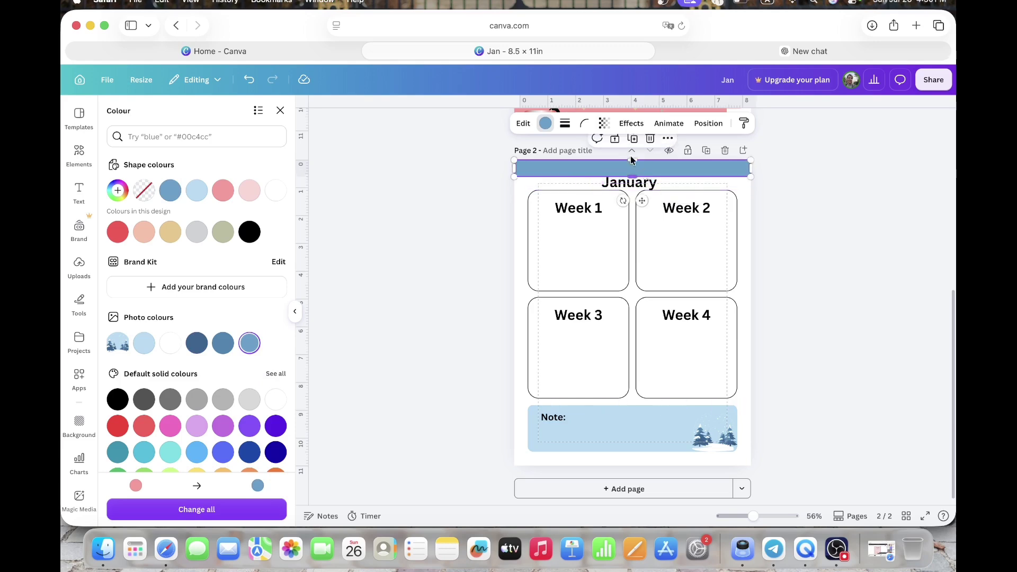
{"action": "left_click", "coordinate": [250, 82]}
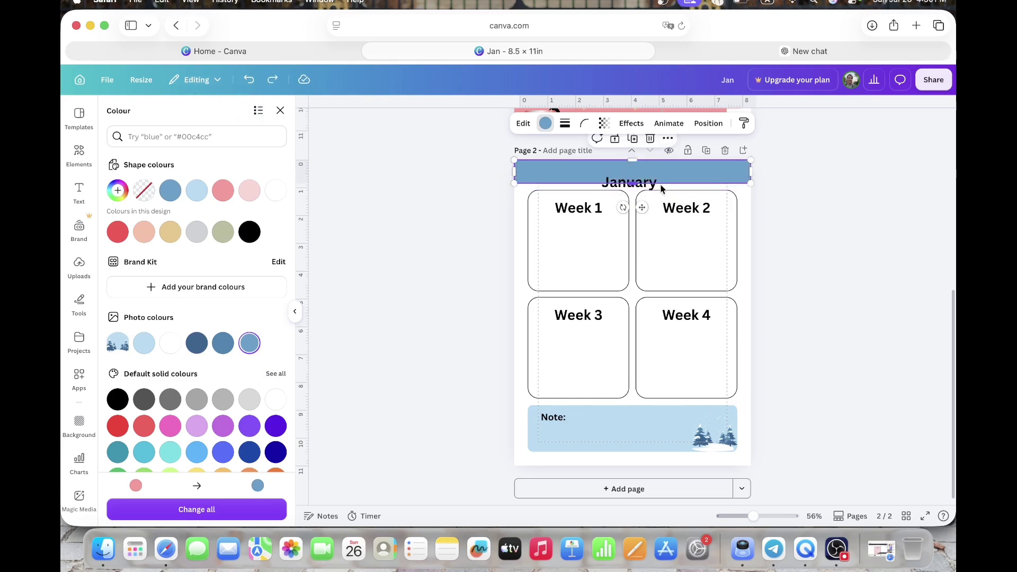
Step: Move the January title back up so it sits centred on the blue band
{"action": "left_click", "coordinate": [657, 188]}
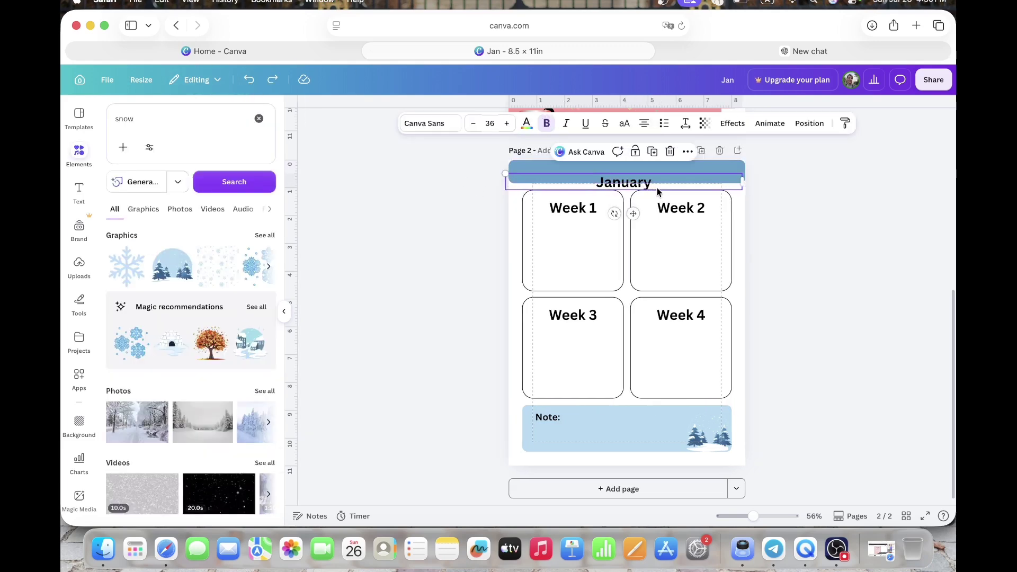
{"action": "left_click_drag", "start_coordinate": [656, 186], "coordinate": [656, 177]}
{"action": "left_click", "coordinate": [527, 101]}
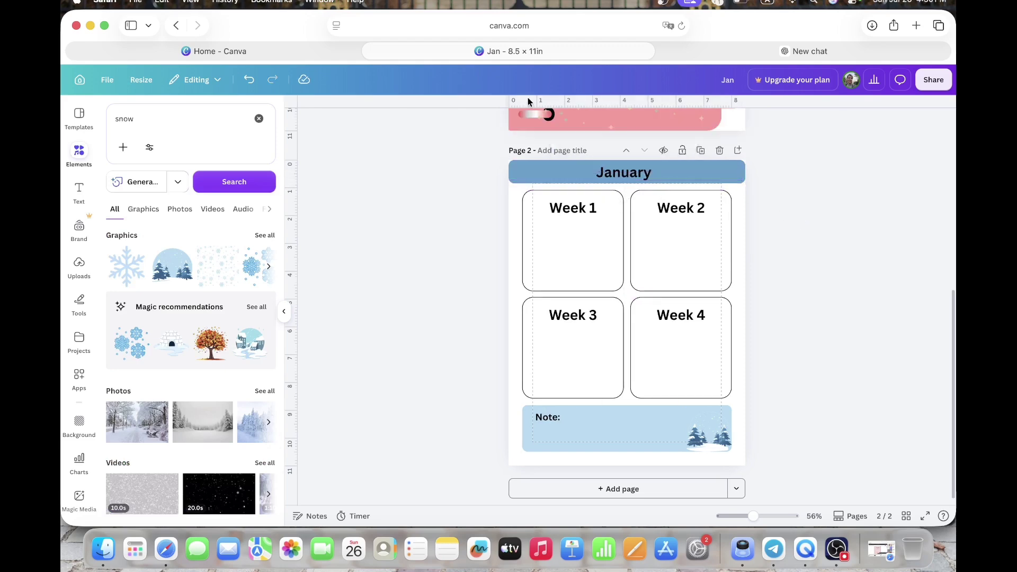
Step: Extend the January note box's lower edge downward to a height of about 1.8 in
{"action": "left_click", "coordinate": [638, 437]}
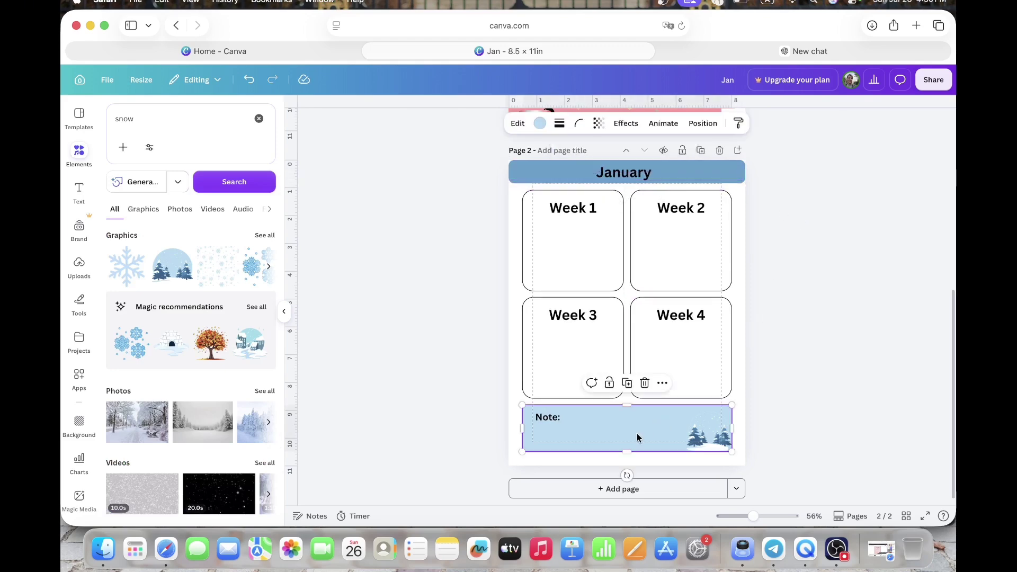
{"action": "left_click_drag", "start_coordinate": [627, 456], "coordinate": [628, 459]}
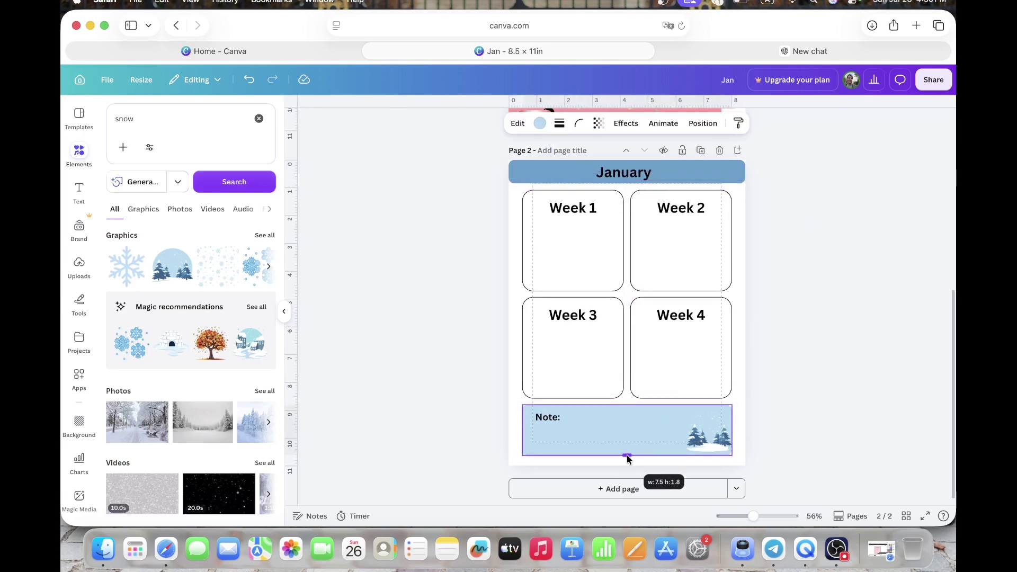
{"action": "left_click", "coordinate": [786, 420]}
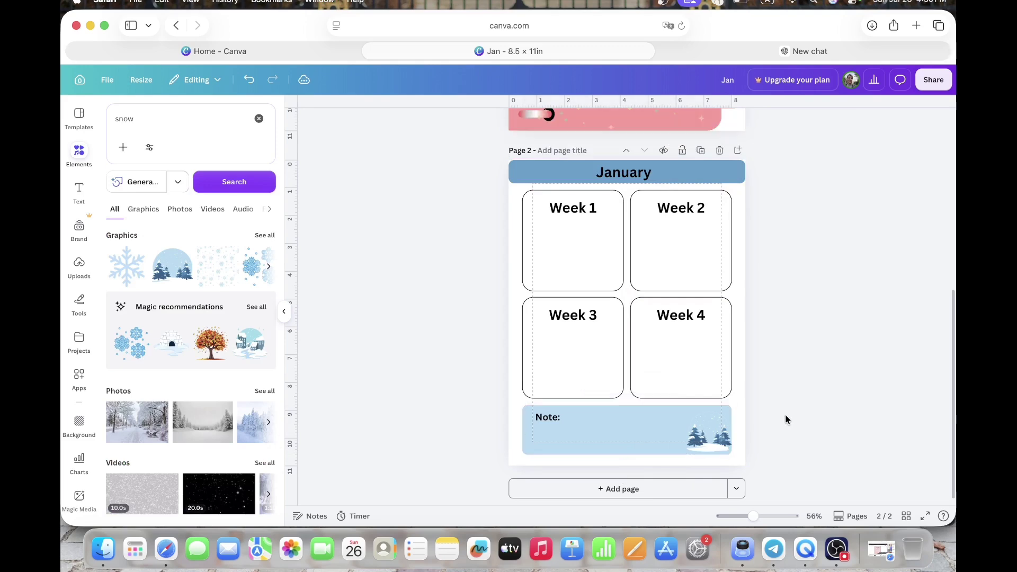
Step: Duplicate the January page and retitle the copy February
{"action": "left_click", "coordinate": [700, 152]}
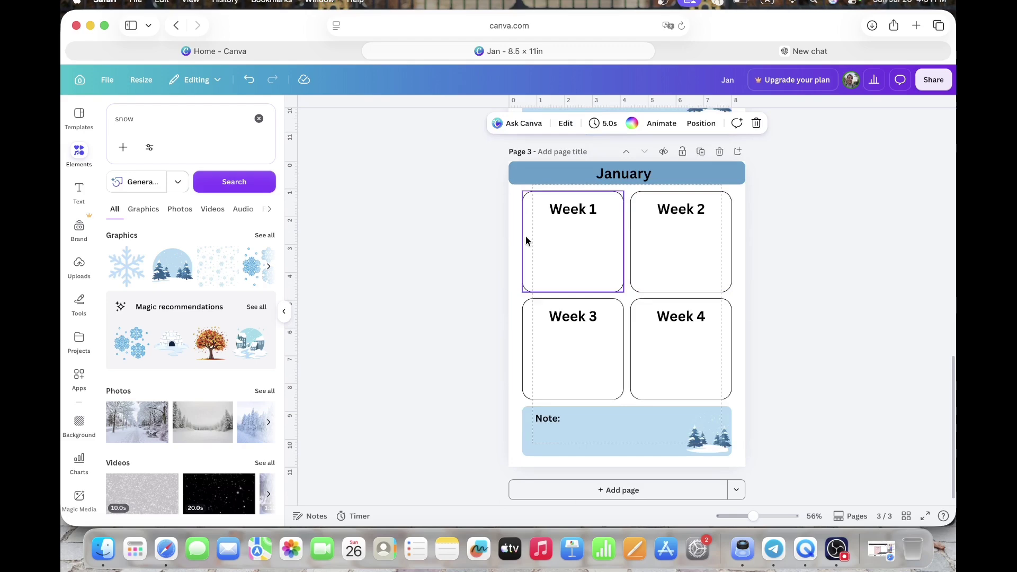
{"action": "double_click", "coordinate": [638, 180]}
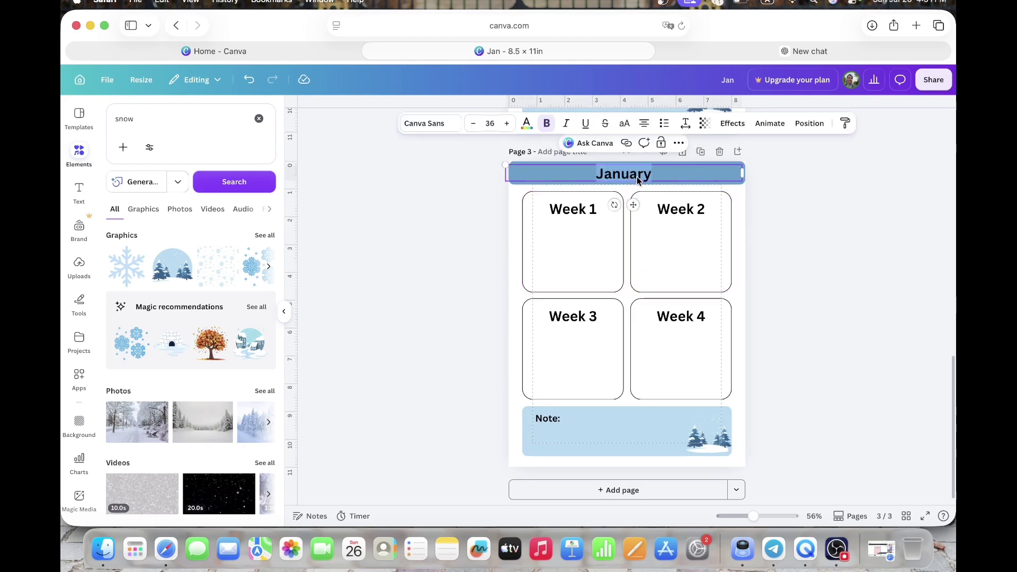
{"action": "type", "text": "Fe"}
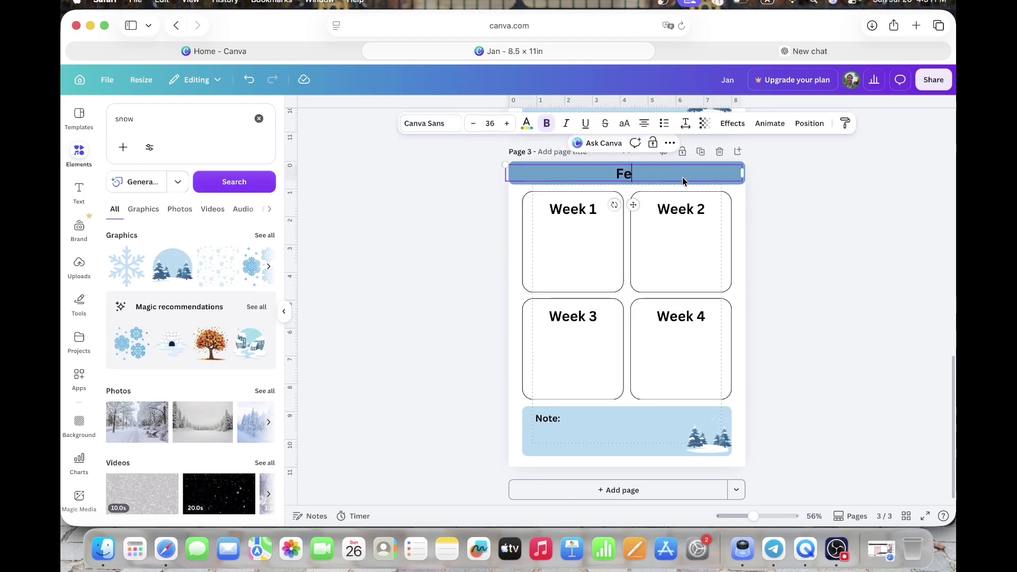
{"action": "type", "text": "bruary"}
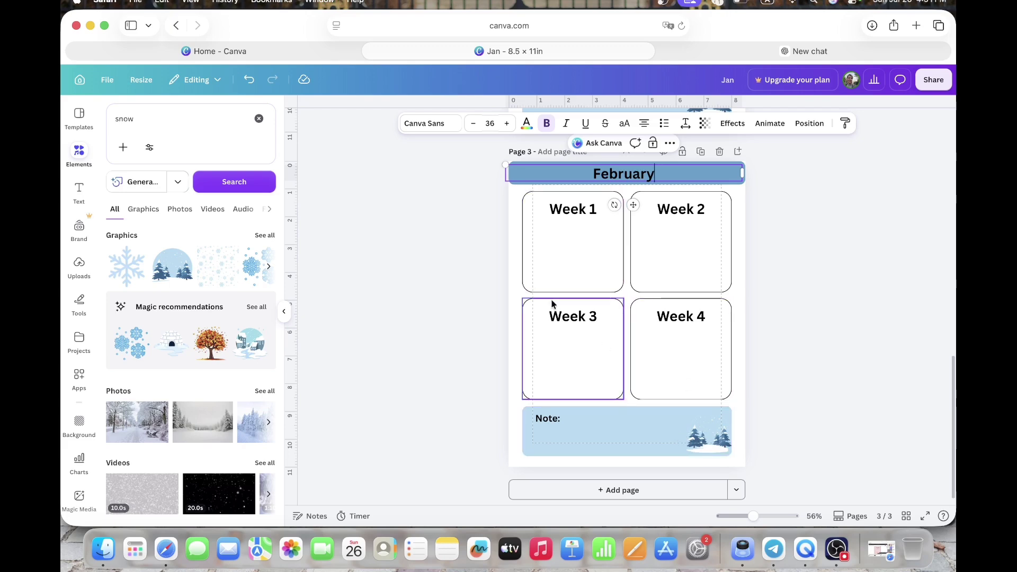
Step: Widen the February title band slightly past both side edges of the page
{"action": "left_click", "coordinate": [529, 184]}
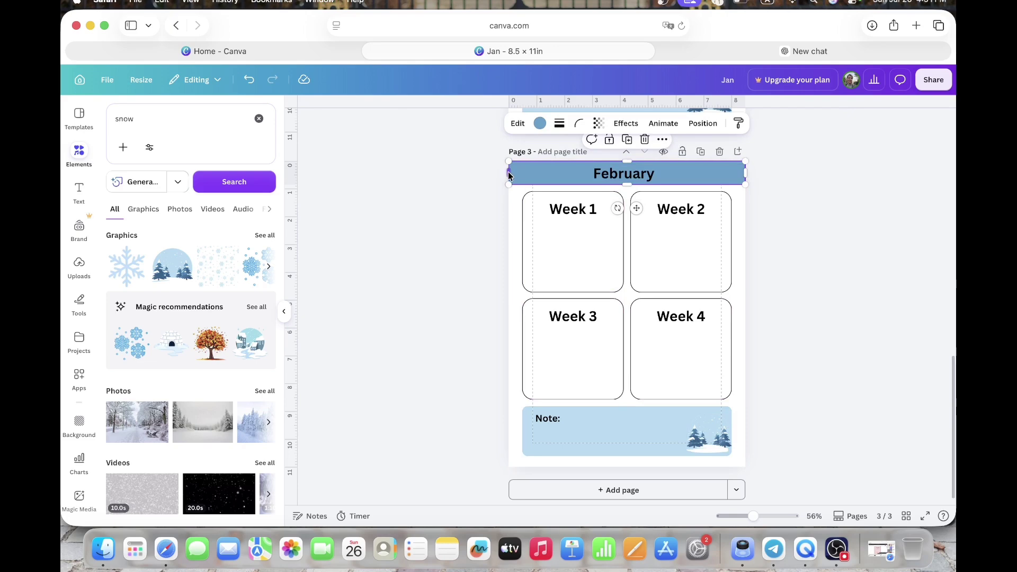
{"action": "left_click_drag", "start_coordinate": [508, 176], "coordinate": [500, 176]}
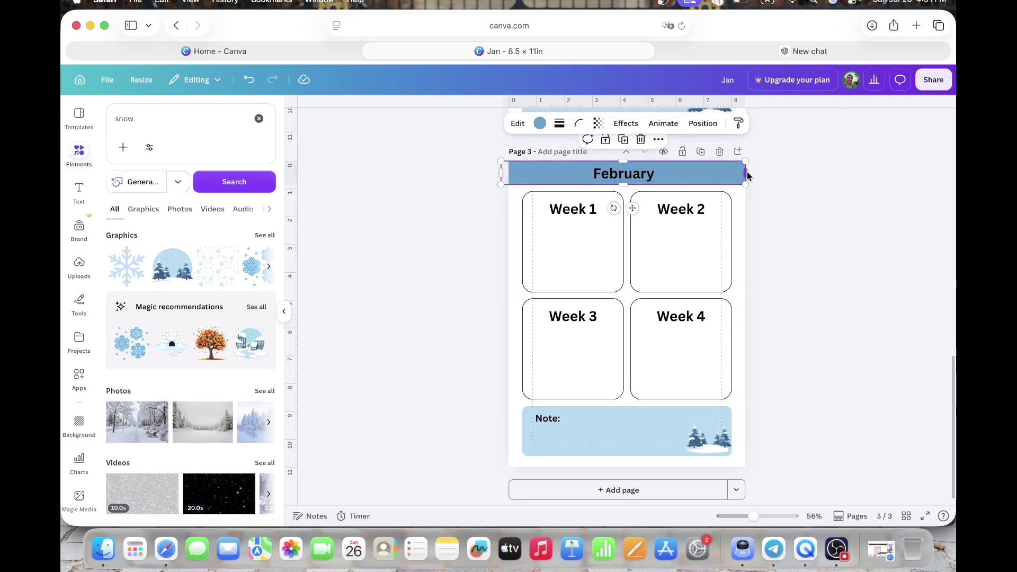
{"action": "left_click_drag", "start_coordinate": [747, 176], "coordinate": [751, 177]}
{"action": "left_click", "coordinate": [757, 211]}
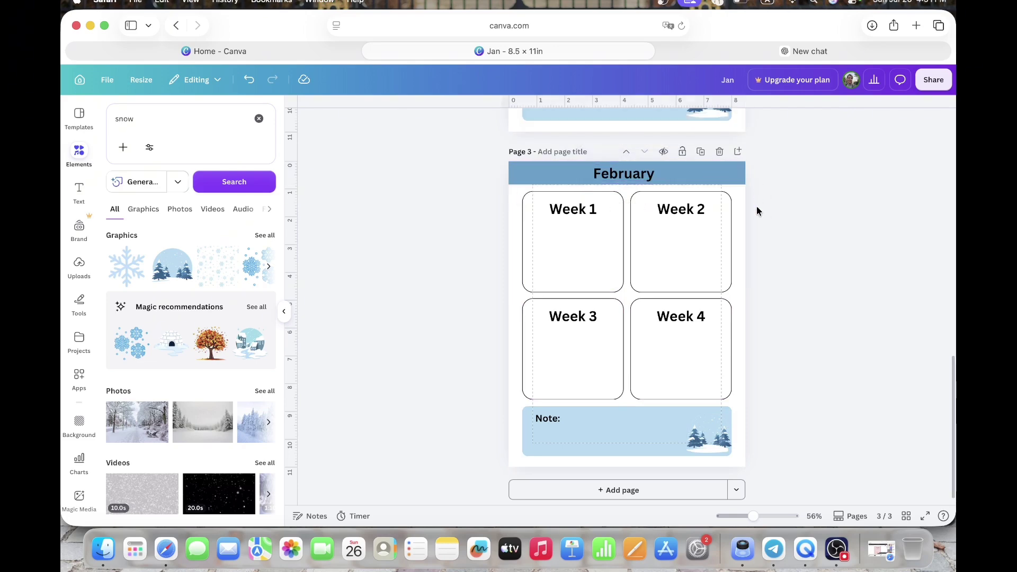
Step: Duplicate the February page and recolour the copy's title band and note box lilac
{"action": "left_click", "coordinate": [702, 153]}
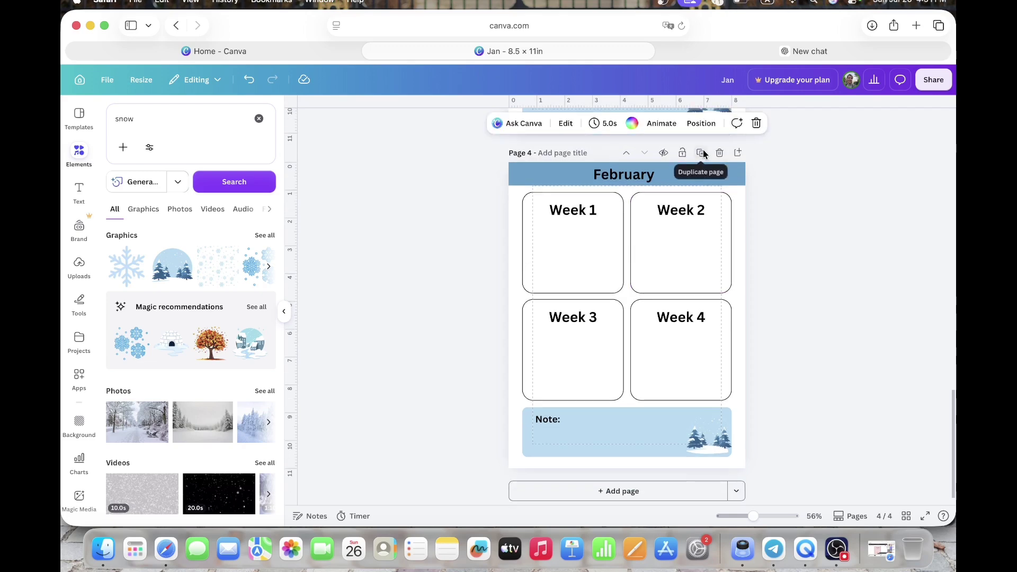
{"action": "left_click", "coordinate": [741, 183]}
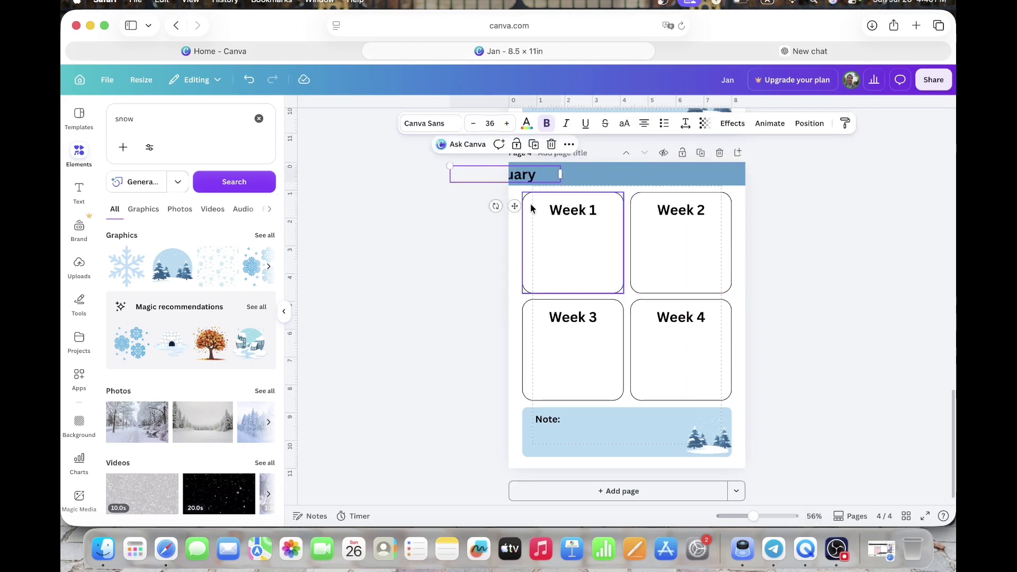
{"action": "left_click", "coordinate": [584, 453]}
{"action": "left_click", "coordinate": [540, 123]}
{"action": "scroll", "coordinate": [635, 318], "scroll_direction": "up", "scroll_amount": 10}
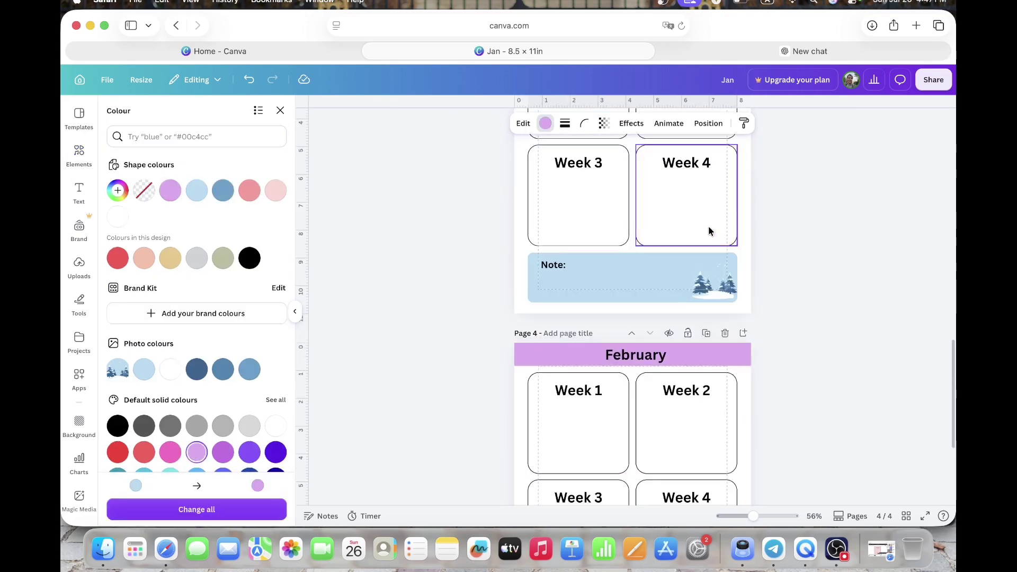
Step: Recolour the title band and note box of the February page on page 3 light pink
{"action": "left_click", "coordinate": [699, 200]}
{"action": "left_click", "coordinate": [752, 202]}
{"action": "left_click", "coordinate": [545, 123]}
{"action": "left_click", "coordinate": [275, 190]}
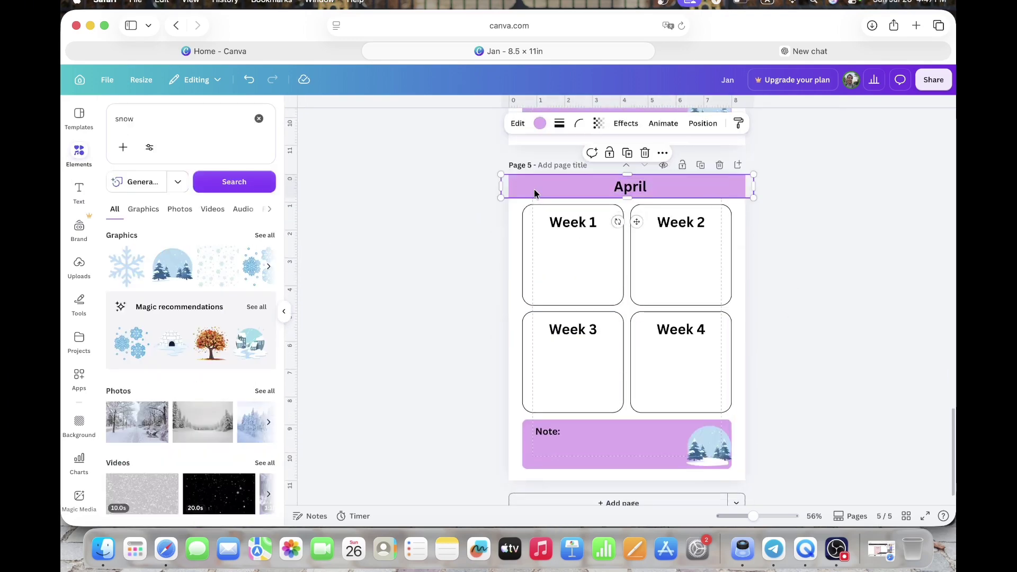
Step: Replace the April page's snowy-trees graphic with the blue butterfly from a "butterfly" search and recolour its band and note box peach
{"action": "left_click", "coordinate": [756, 178]}
{"action": "left_click", "coordinate": [79, 154]}
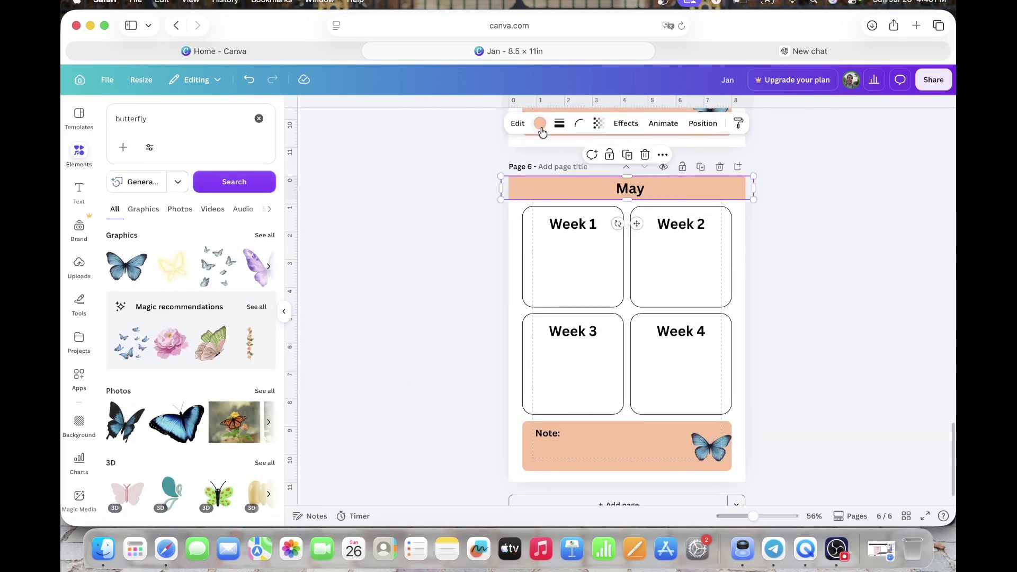
Step: Recolour the May page's title band and note box purple
{"action": "left_click", "coordinate": [540, 123]}
{"action": "left_click", "coordinate": [211, 227]}
{"action": "left_click", "coordinate": [583, 445]}
{"action": "left_click", "coordinate": [211, 227]}
Step: Make the Jun page in light pink and the July page in green as retitled copies of the preceding month
{"action": "left_click", "coordinate": [633, 188]}
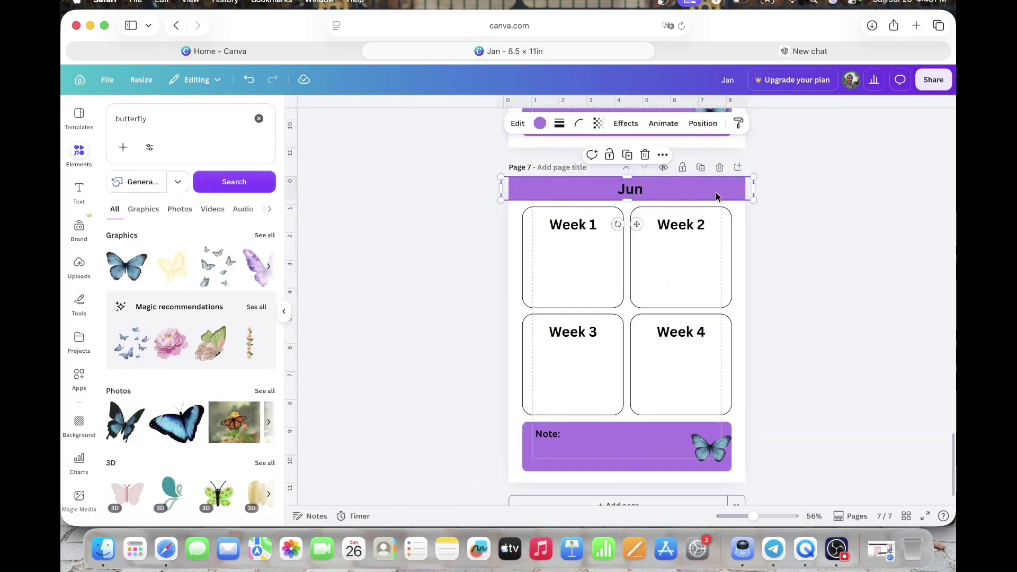
{"action": "left_click", "coordinate": [272, 476]}
{"action": "type", "text": "y"}
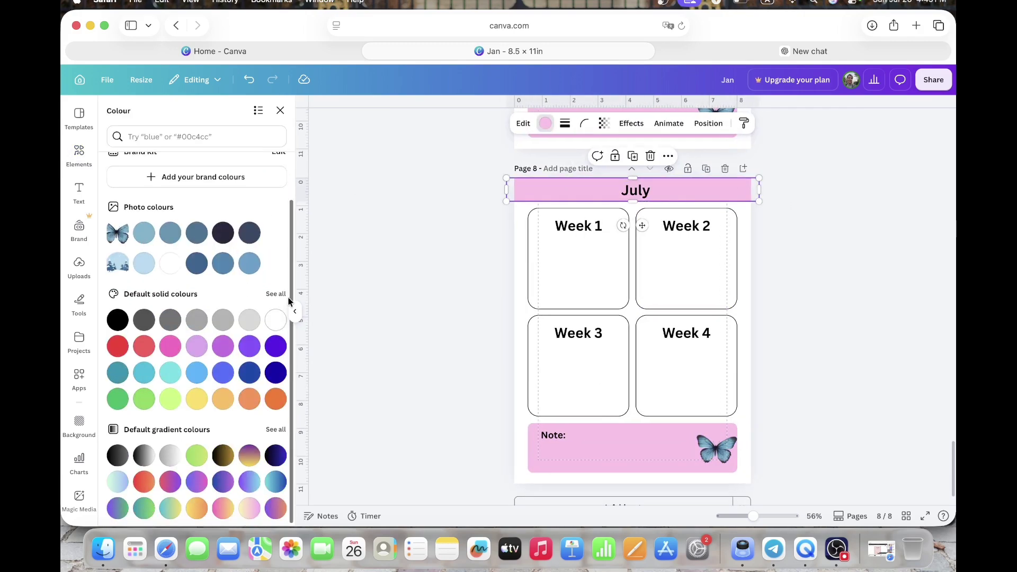
{"action": "left_click", "coordinate": [272, 292]}
{"action": "left_click", "coordinate": [275, 403]}
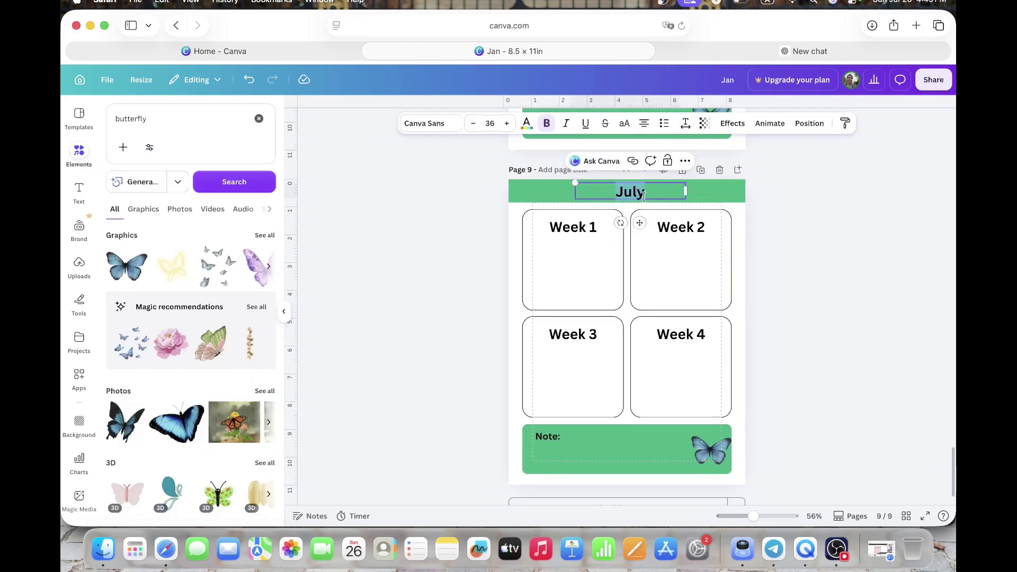
Step: Make the August page in teal and the September page in cream as retitled copies of the preceding month
{"action": "type", "text": "August"}
{"action": "left_click", "coordinate": [170, 442]}
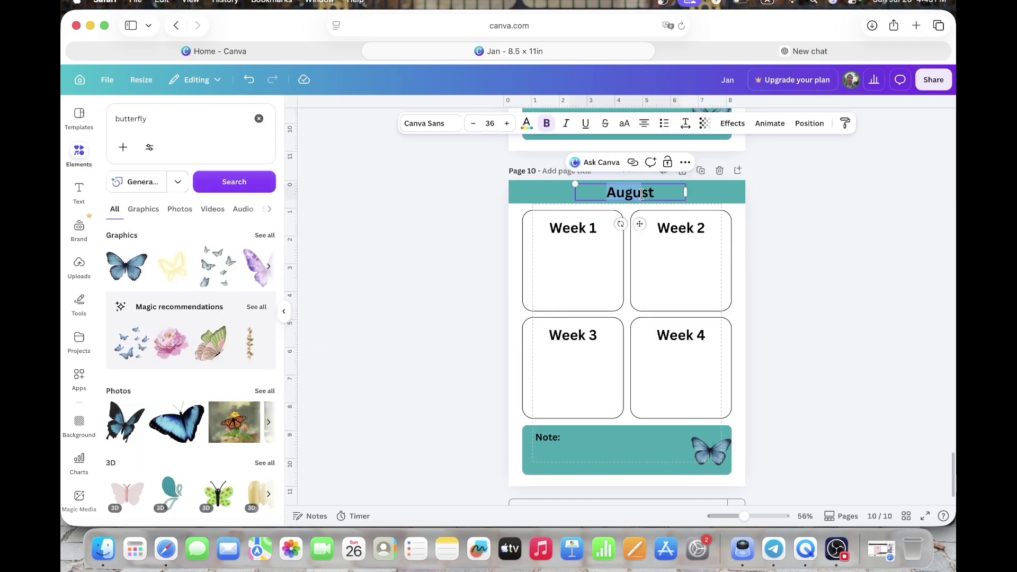
{"action": "type", "text": "September"}
{"action": "left_click", "coordinate": [546, 122]}
{"action": "left_click", "coordinate": [275, 276]}
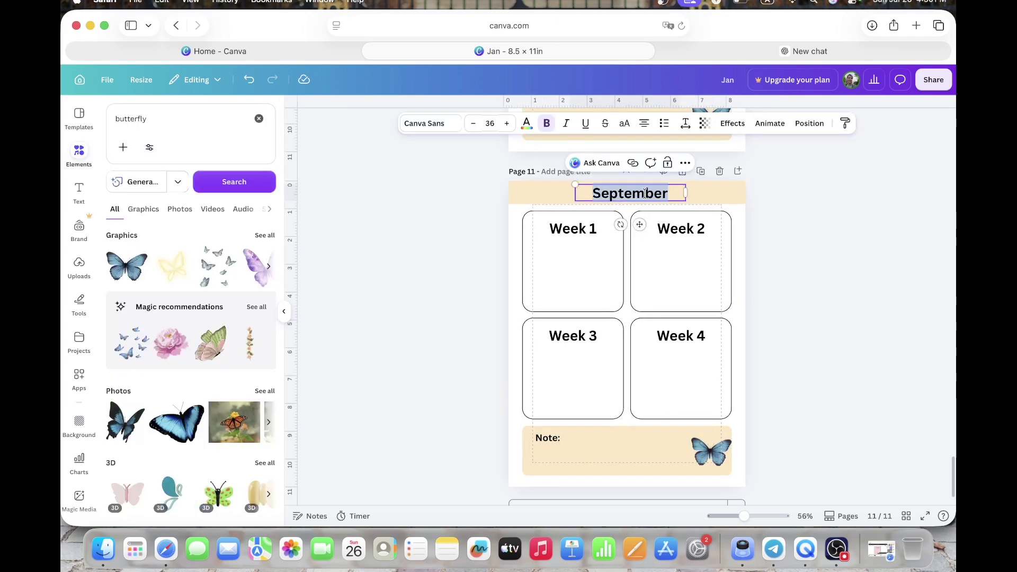
Step: Make the October page in tan and the November page in peach as retitled copies of the preceding month
{"action": "type", "text": "October"}
{"action": "type", "text": "Nove"}
{"action": "type", "text": "mber"}
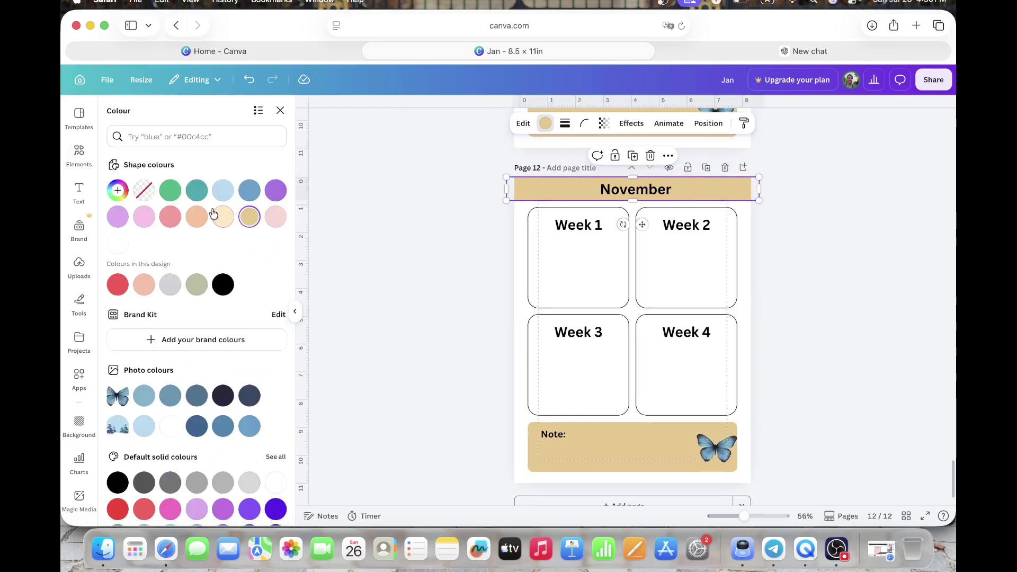
Step: Retitle the page 13 copy December and recolour its title band and note box light blue
{"action": "type", "text": "December"}
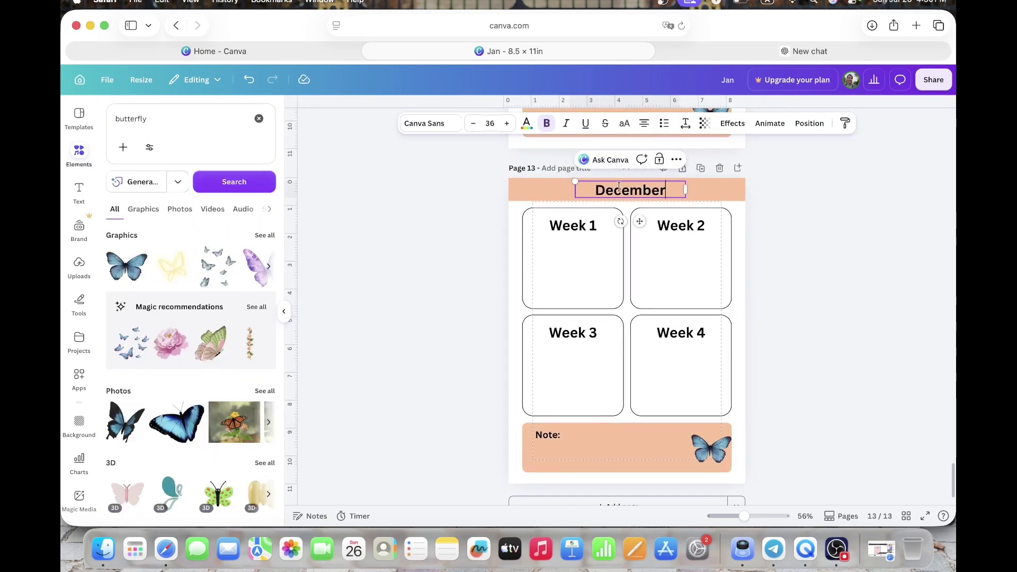
{"action": "left_click", "coordinate": [546, 123]}
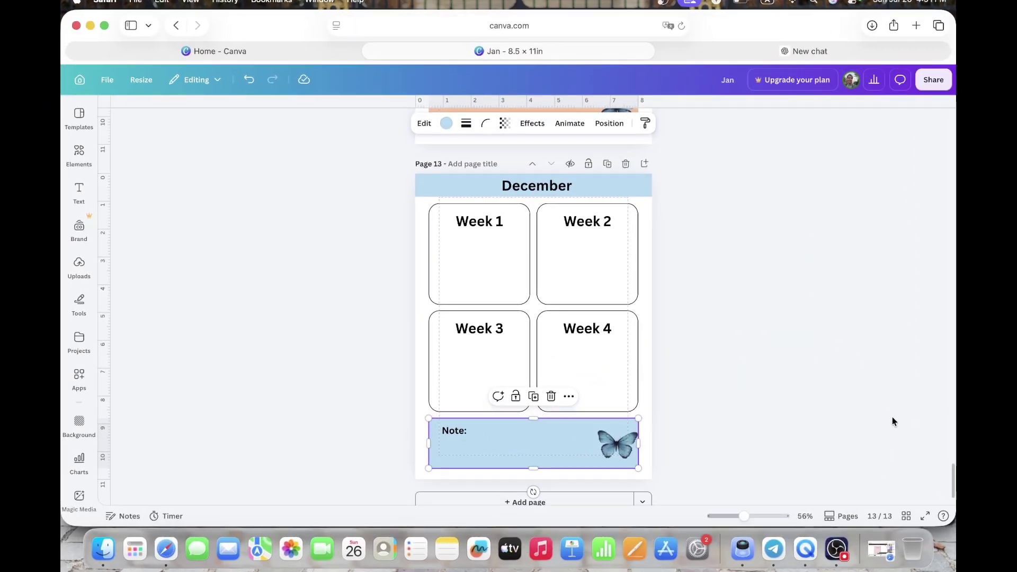
Step: Review all planner pages in the grid overview, then open the cover and compare its month tabs with the January page
{"action": "left_click", "coordinate": [907, 517]}
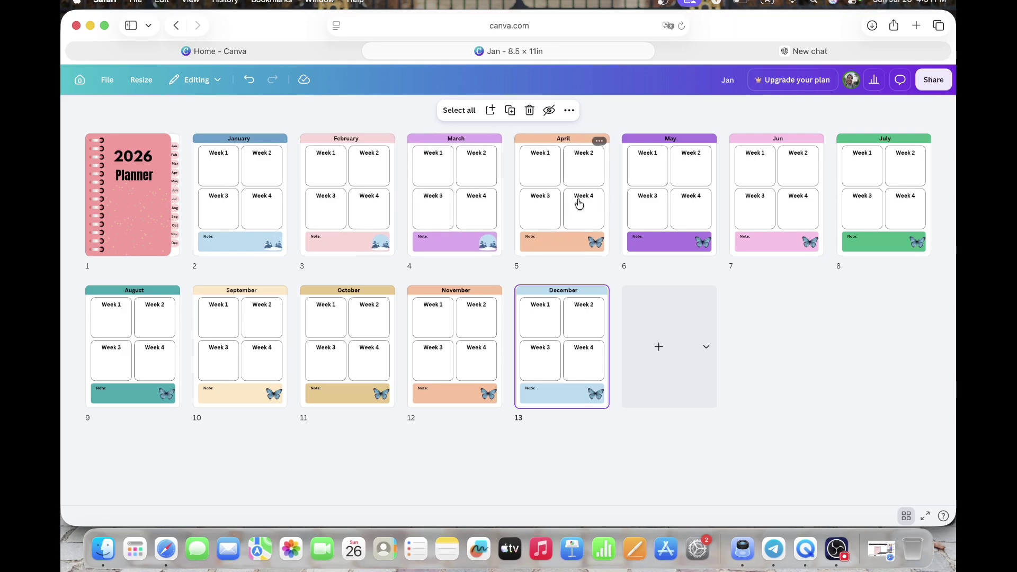
{"action": "double_click", "coordinate": [133, 185]}
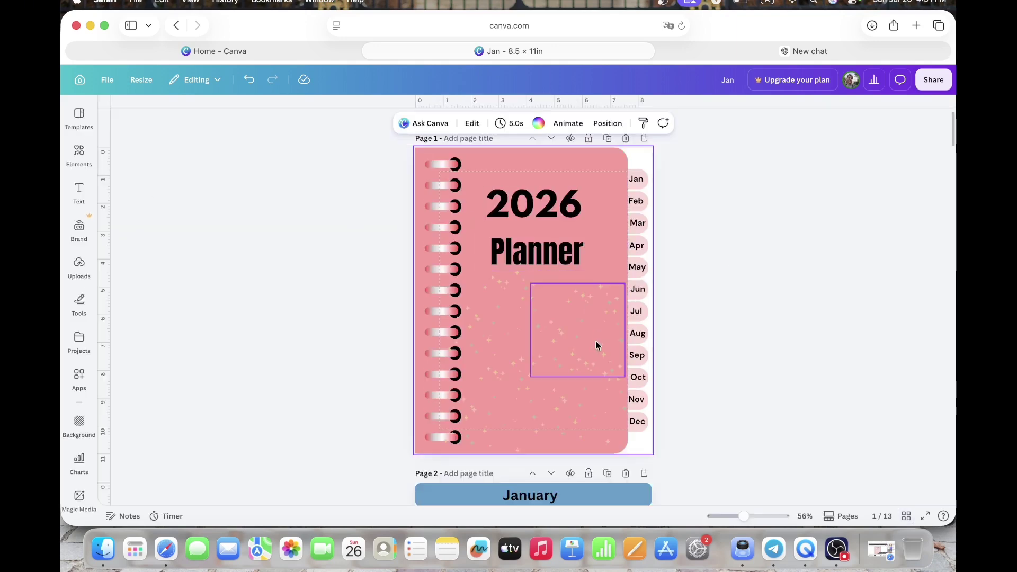
{"action": "scroll", "coordinate": [595, 339], "scroll_direction": "down", "scroll_amount": 6}
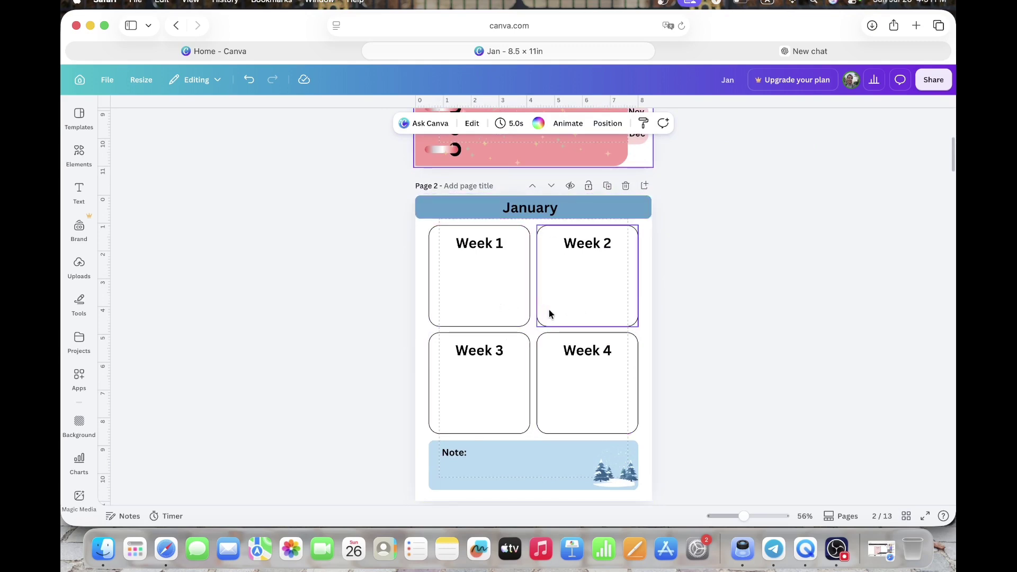
{"action": "scroll", "coordinate": [587, 304], "scroll_direction": "up", "scroll_amount": 6}
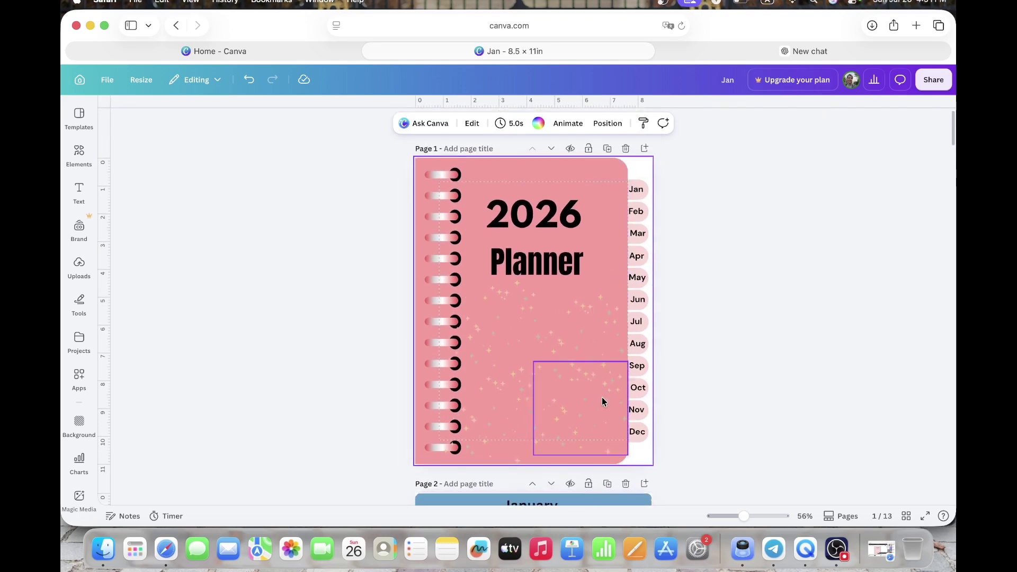
{"action": "scroll", "coordinate": [601, 400], "scroll_direction": "down", "scroll_amount": 5}
{"action": "scroll", "coordinate": [634, 362], "scroll_direction": "down", "scroll_amount": 6}
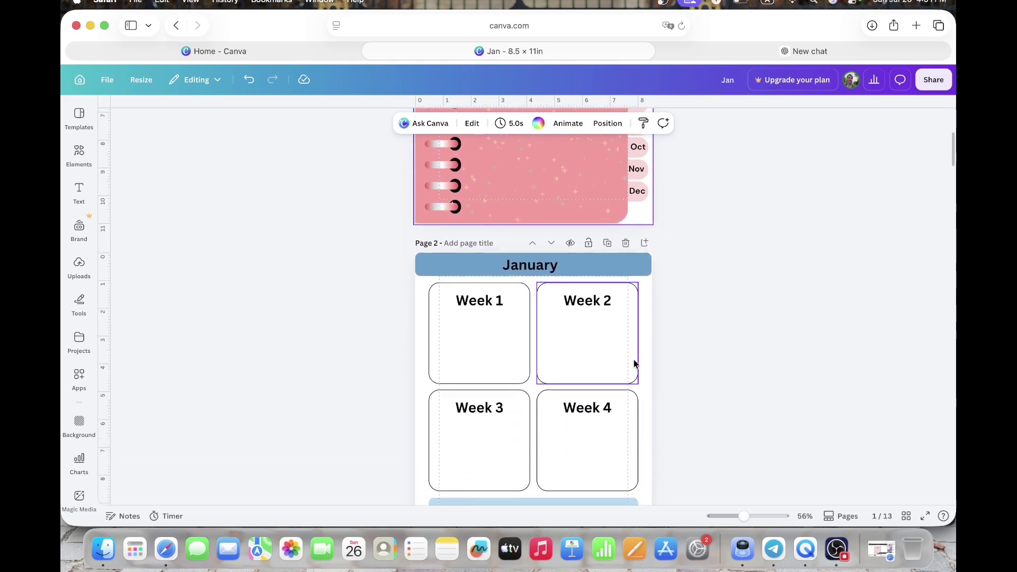
Step: Name pages 2, 3 and 4 with the page titles Jan, Feb and March
{"action": "scroll", "coordinate": [630, 358], "scroll_direction": "up", "scroll_amount": 2}
{"action": "scroll", "coordinate": [591, 310], "scroll_direction": "up", "scroll_amount": 2}
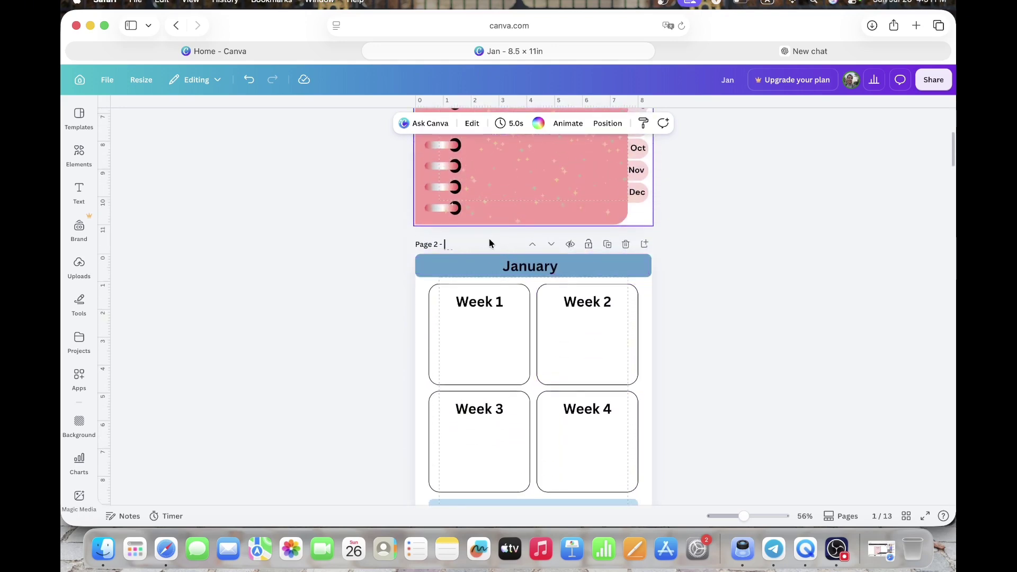
{"action": "type", "text": "Jan"}
{"action": "scroll", "coordinate": [488, 239], "scroll_direction": "down", "scroll_amount": 5}
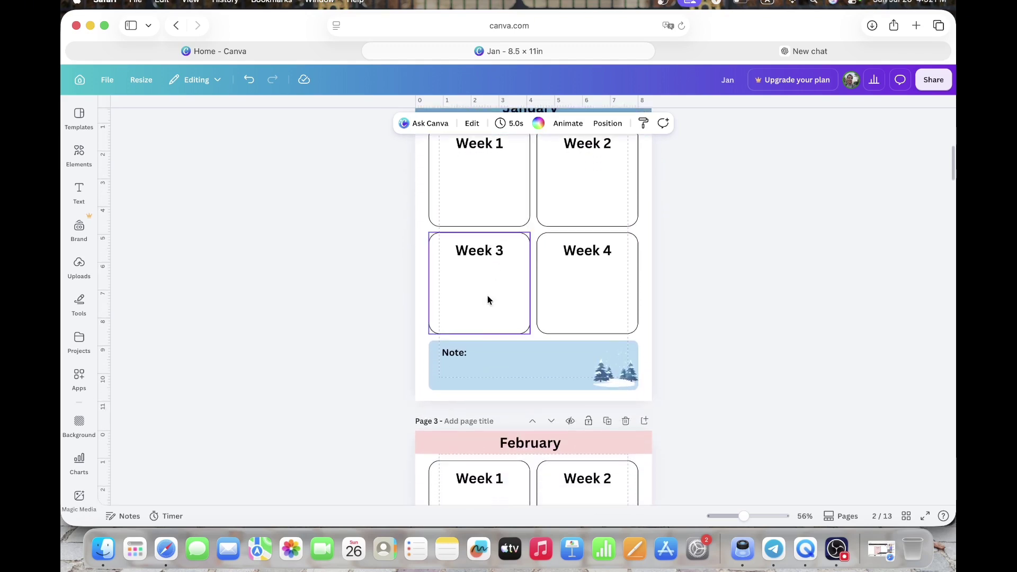
{"action": "left_click", "coordinate": [468, 420]}
{"action": "type", "text": "Feb"}
{"action": "scroll", "coordinate": [533, 307], "scroll_direction": "down", "scroll_amount": 10}
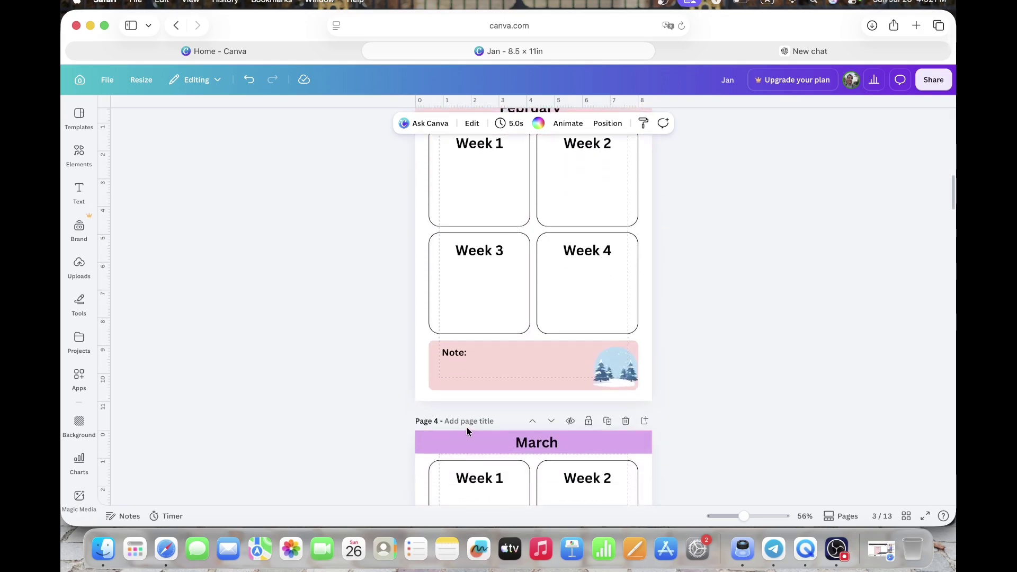
{"action": "type", "text": "March"}
{"action": "scroll", "coordinate": [742, 380], "scroll_direction": "up", "scroll_amount": 2}
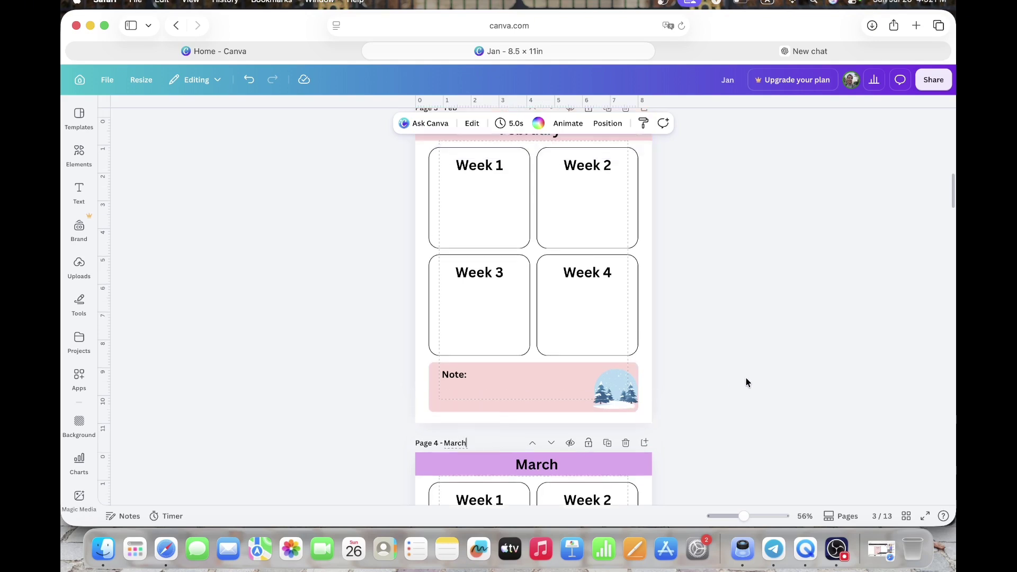
{"action": "scroll", "coordinate": [746, 382], "scroll_direction": "up", "scroll_amount": 15}
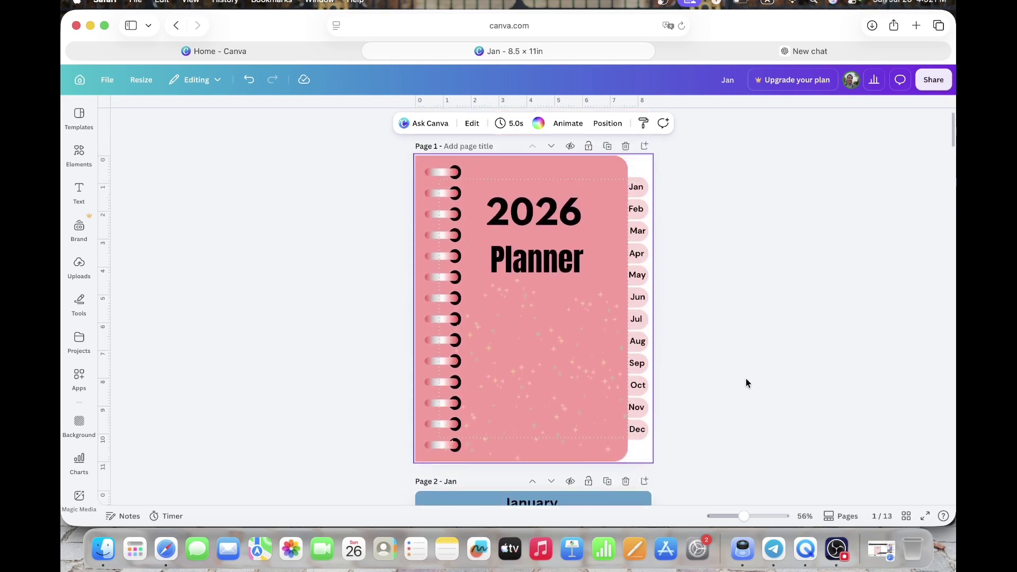
Step: Link the Jan tab on the cover to the document page 2 - Jan
{"action": "left_click", "coordinate": [743, 354]}
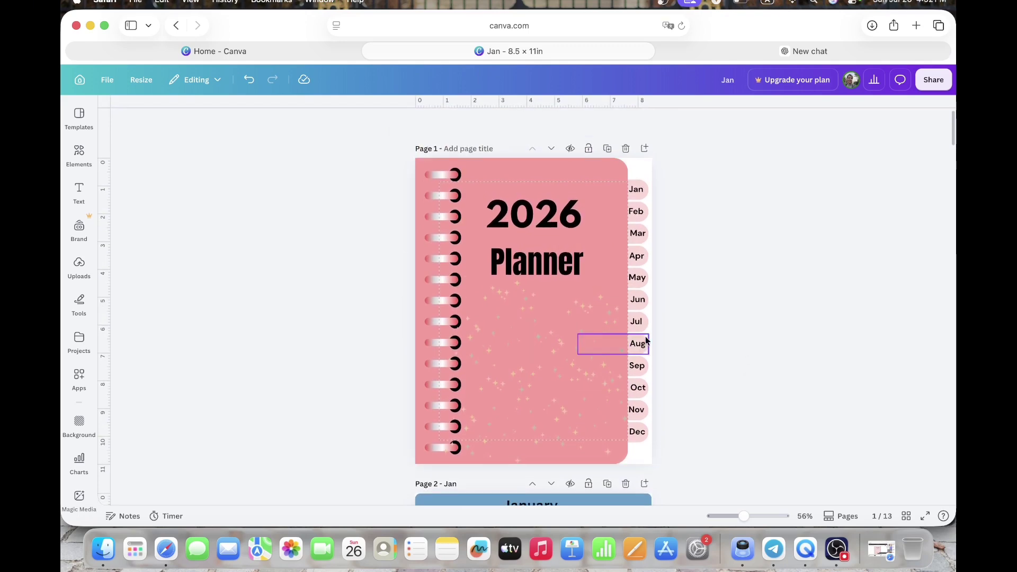
{"action": "left_click", "coordinate": [641, 191]}
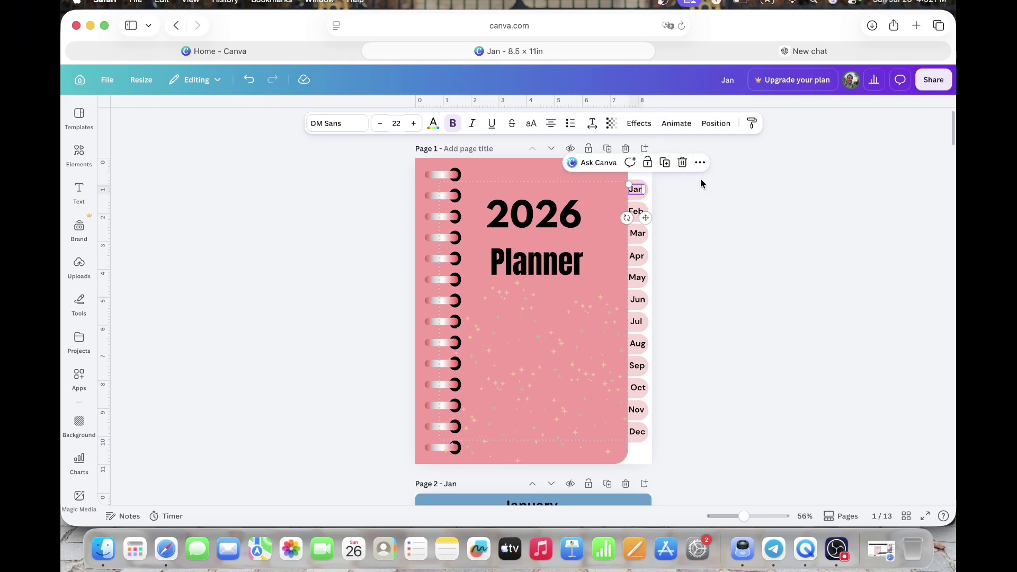
{"action": "left_click", "coordinate": [700, 164]}
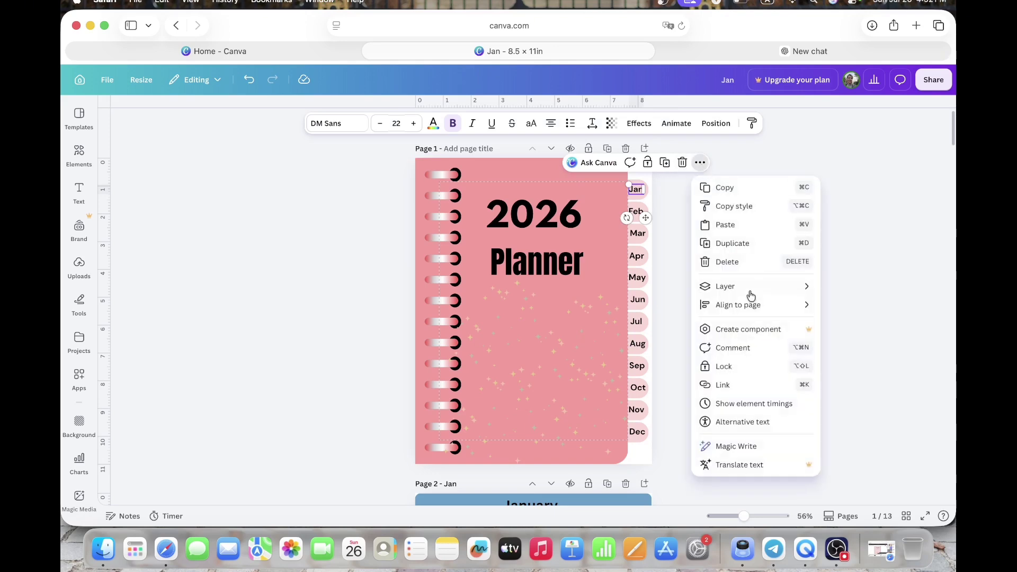
{"action": "left_click", "coordinate": [725, 385]}
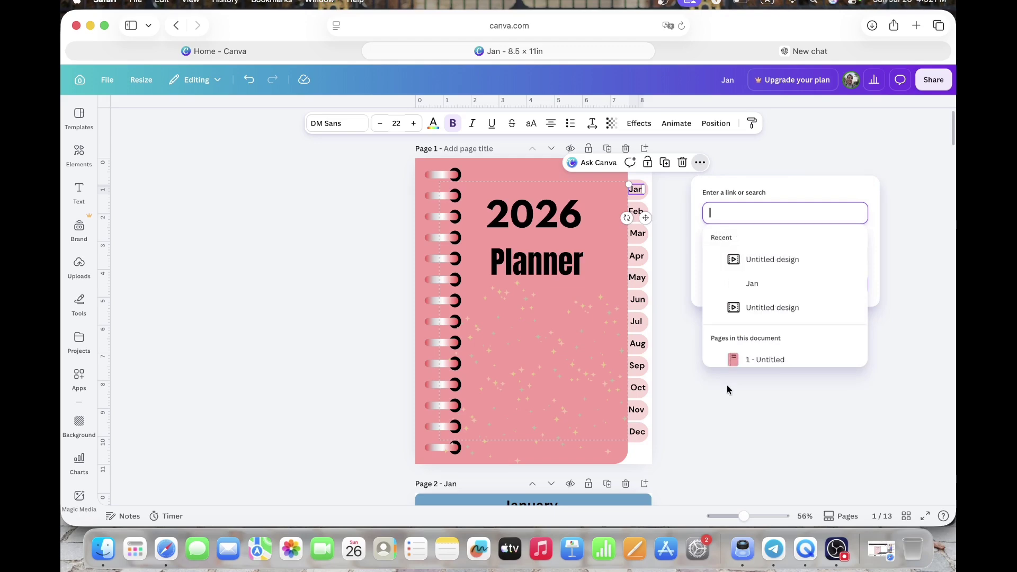
{"action": "scroll", "coordinate": [782, 305], "scroll_direction": "down", "scroll_amount": 3}
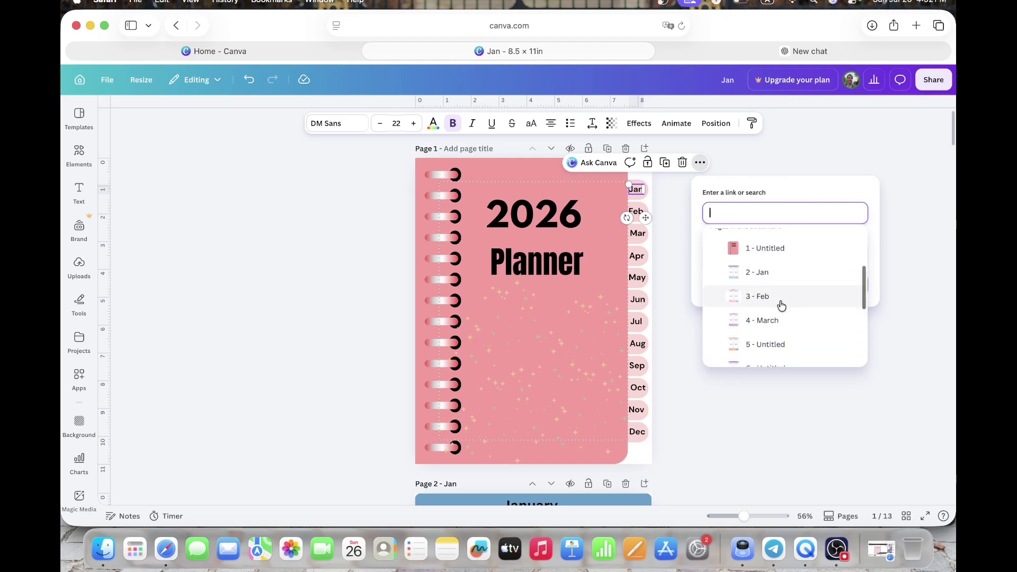
{"action": "left_click", "coordinate": [768, 276]}
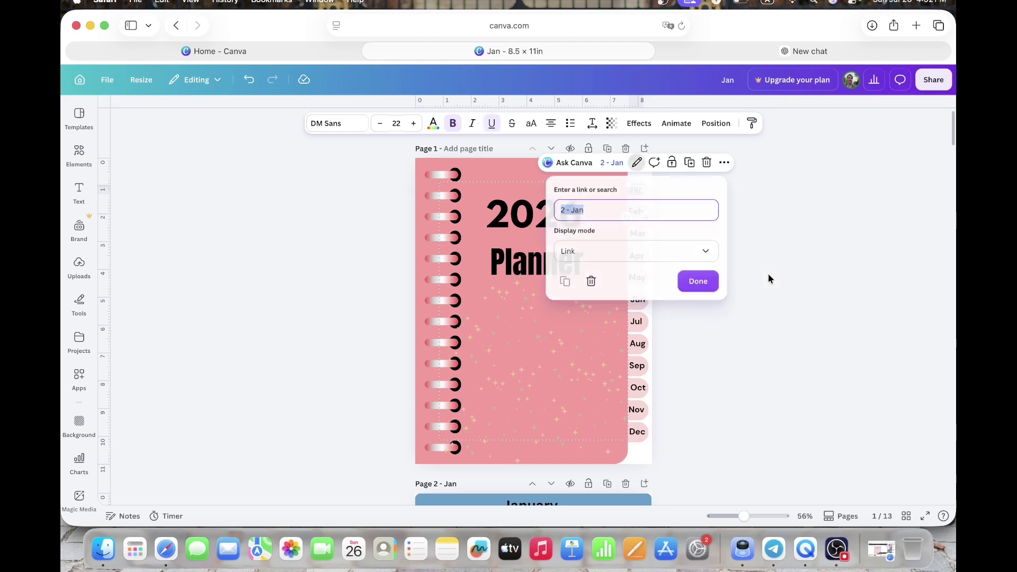
{"action": "left_click", "coordinate": [705, 285]}
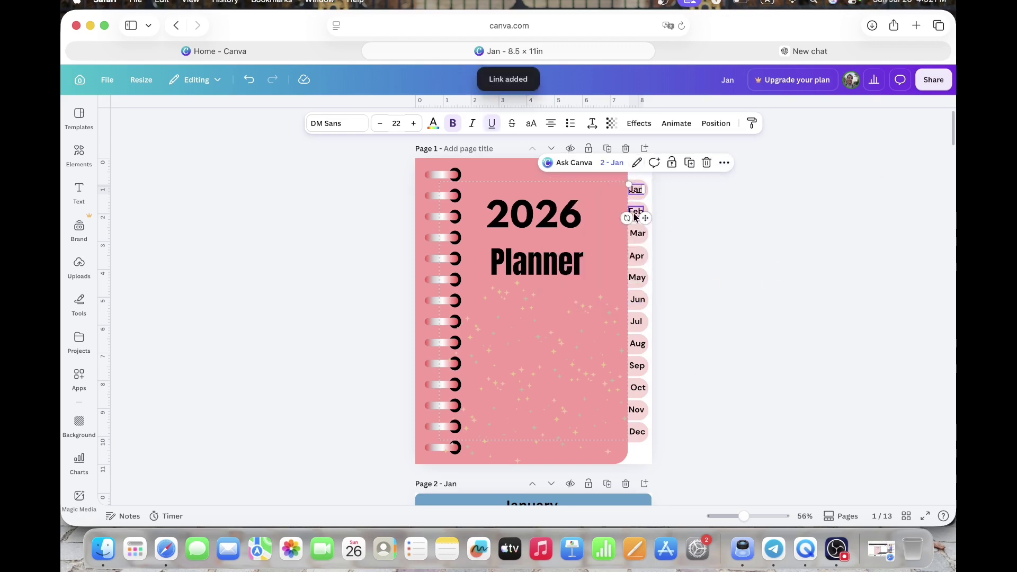
Step: Link the Feb tab on the cover to the document page 3 - Feb
{"action": "left_click", "coordinate": [635, 214]}
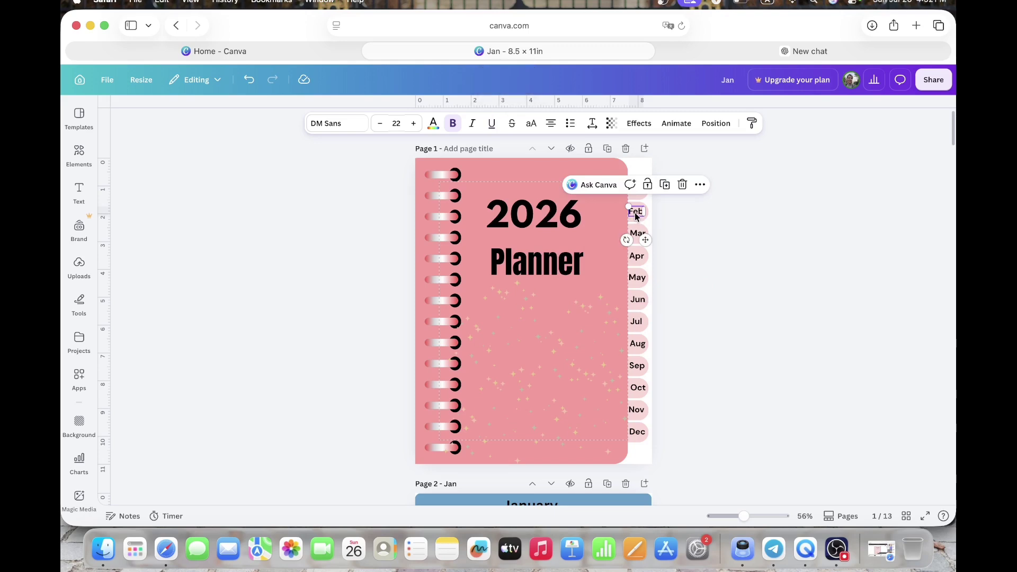
{"action": "left_click", "coordinate": [700, 187]}
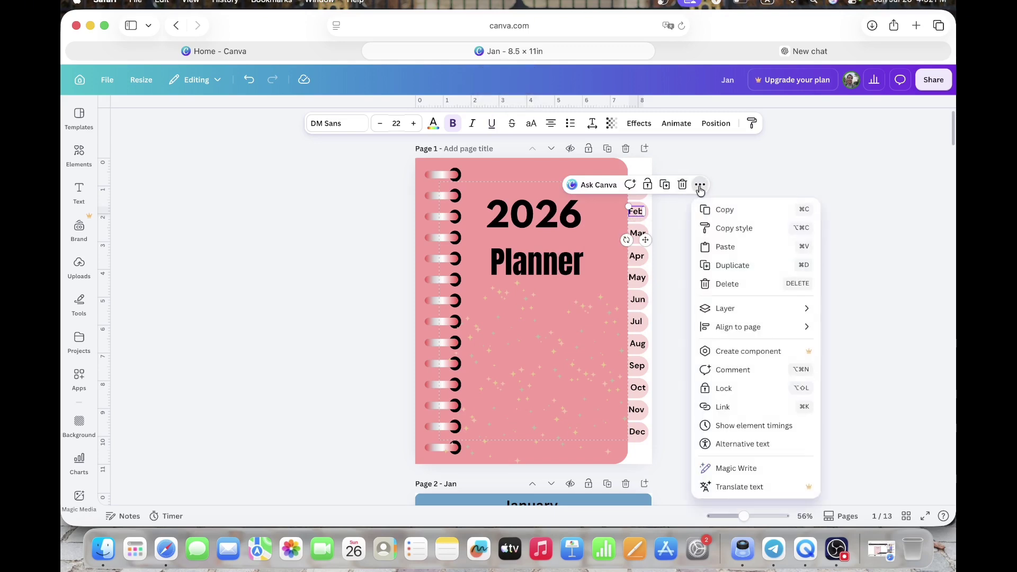
{"action": "left_click", "coordinate": [754, 408]}
{"action": "scroll", "coordinate": [798, 358], "scroll_direction": "down", "scroll_amount": 4}
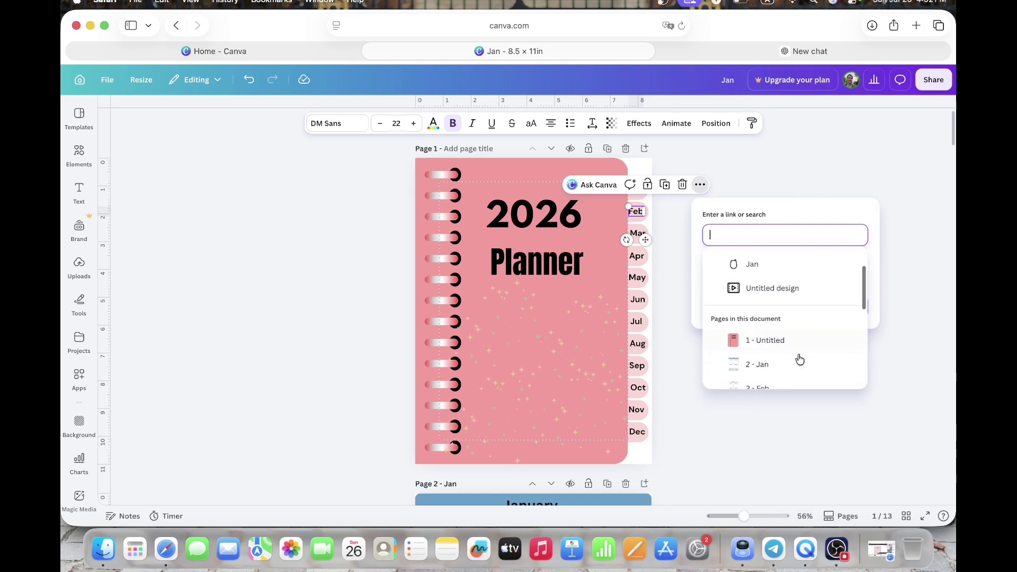
{"action": "left_click", "coordinate": [784, 339]}
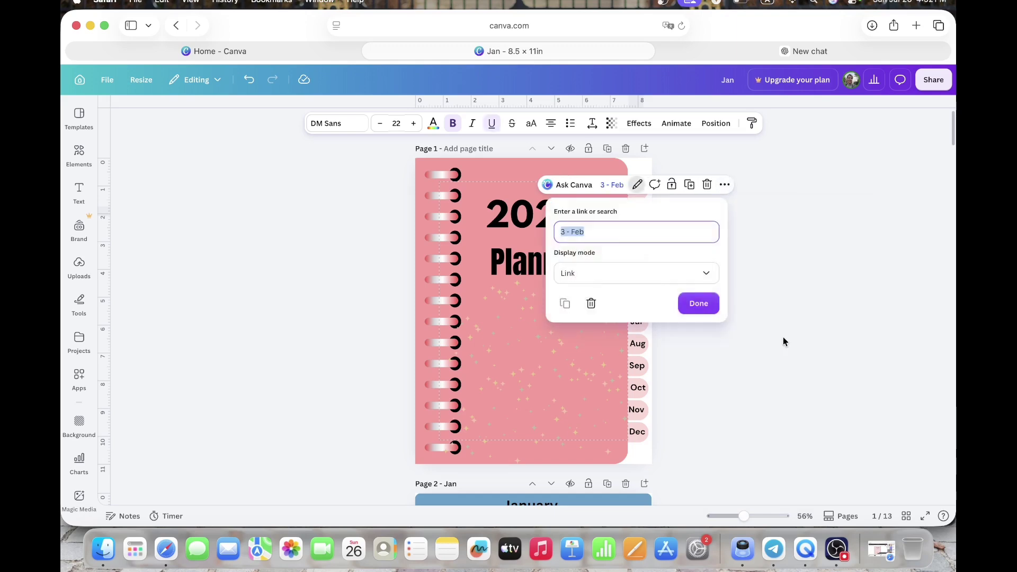
{"action": "left_click", "coordinate": [689, 304]}
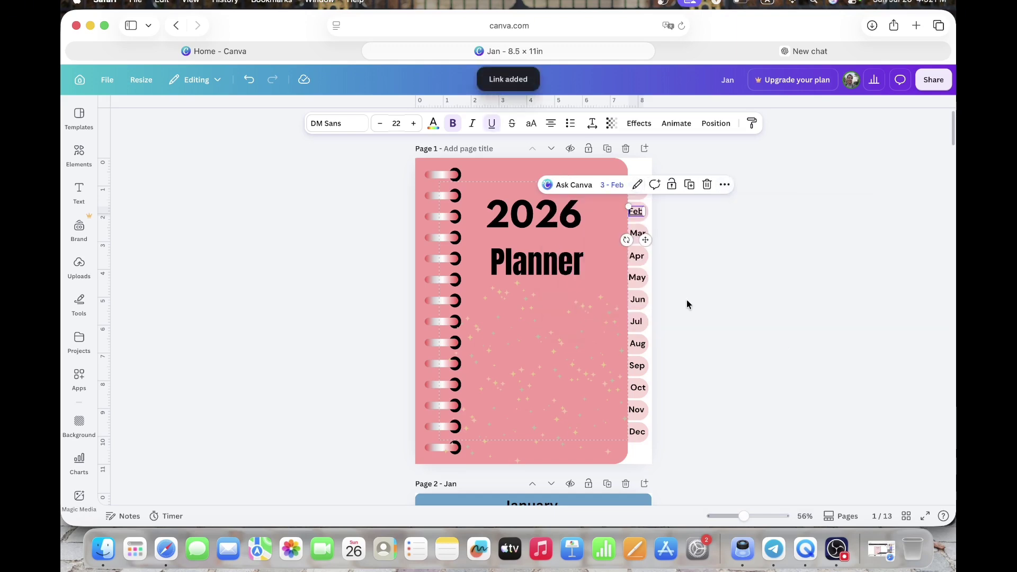
Step: Review all planner pages in the grid overview, then inspect the cover's month tabs at close range
{"action": "scroll", "coordinate": [687, 303], "scroll_direction": "down", "scroll_amount": 2}
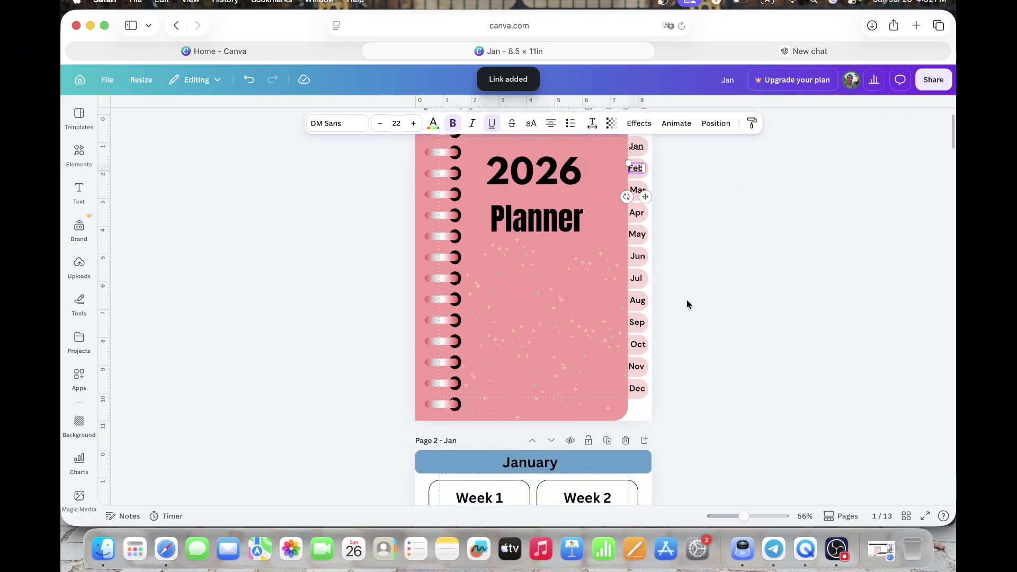
{"action": "key", "text": "ctrl+alt+g"}
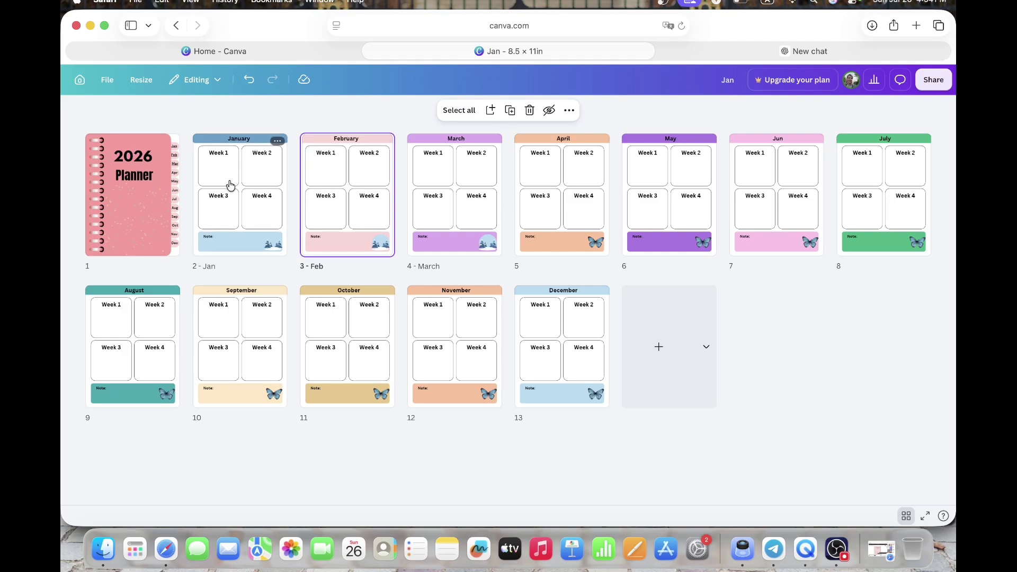
{"action": "double_click", "coordinate": [158, 188]}
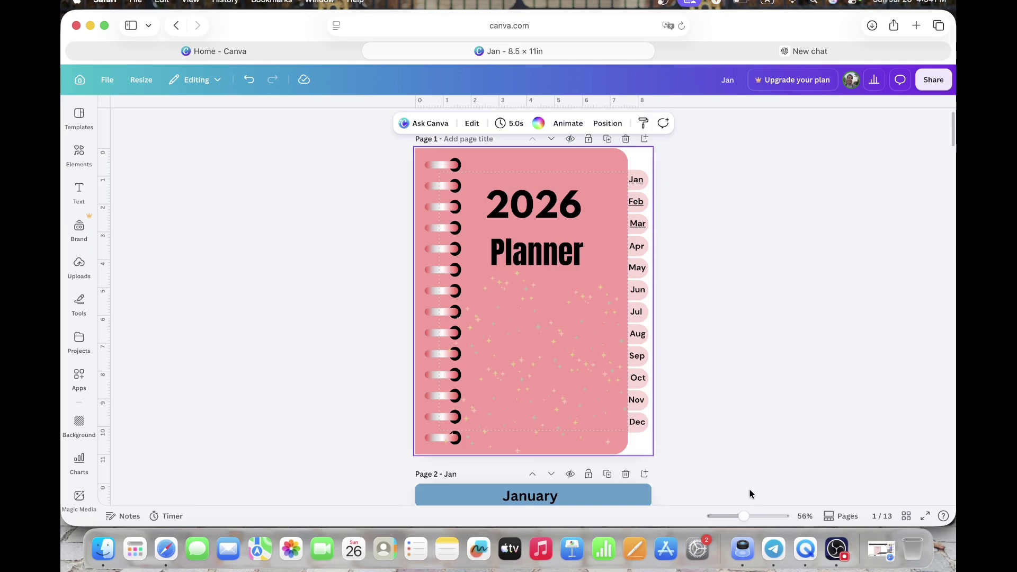
{"action": "left_click_drag", "start_coordinate": [746, 512], "coordinate": [759, 515]}
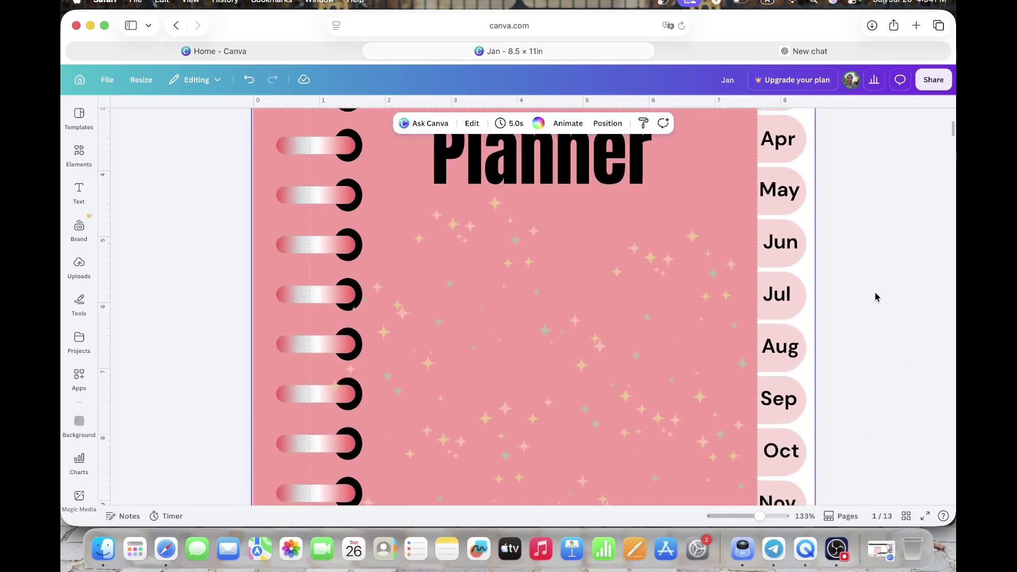
{"action": "scroll", "coordinate": [874, 318], "scroll_direction": "down", "scroll_amount": 2}
{"action": "scroll", "coordinate": [879, 339], "scroll_direction": "up", "scroll_amount": 4}
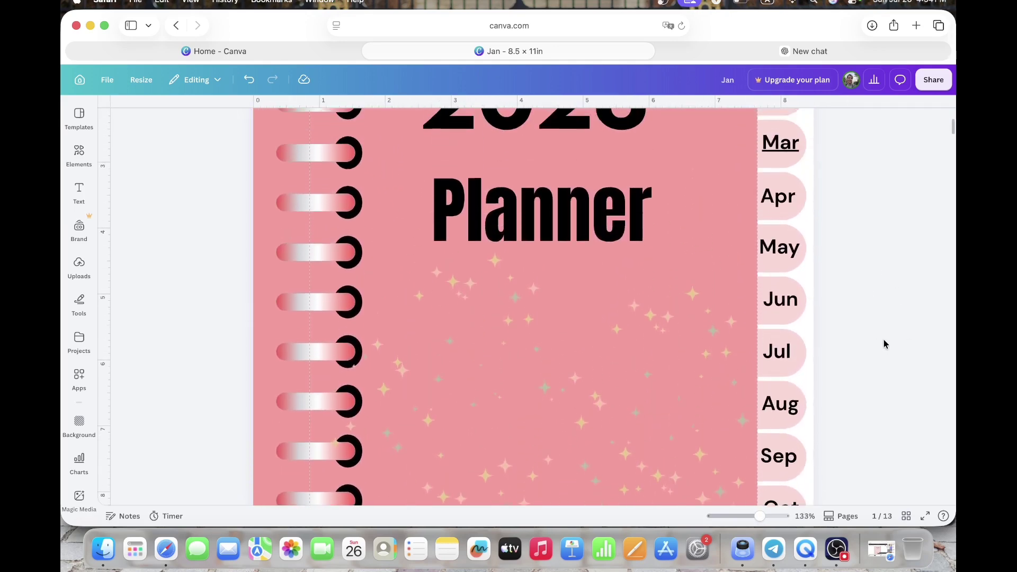
{"action": "scroll", "coordinate": [883, 339], "scroll_direction": "up", "scroll_amount": 3}
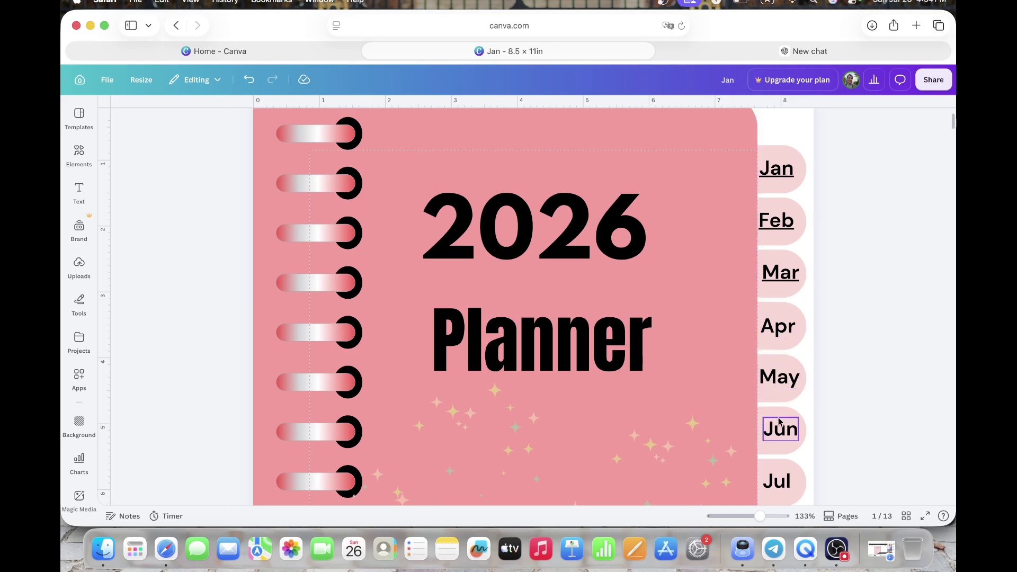
{"action": "left_click_drag", "start_coordinate": [759, 516], "coordinate": [748, 516]}
{"action": "scroll", "coordinate": [769, 436], "scroll_direction": "down", "scroll_amount": 2}
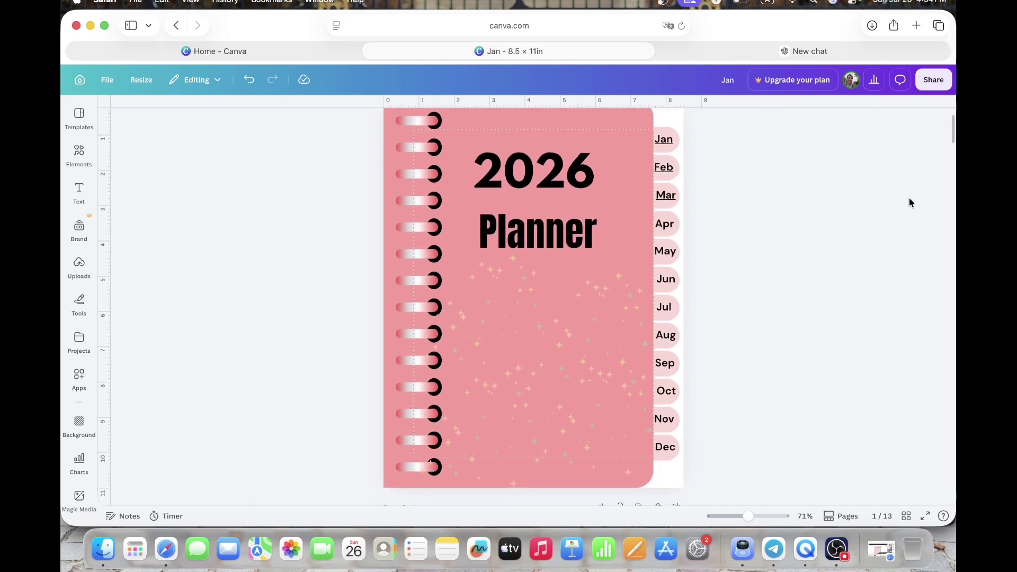
{"action": "left_click", "coordinate": [935, 82]}
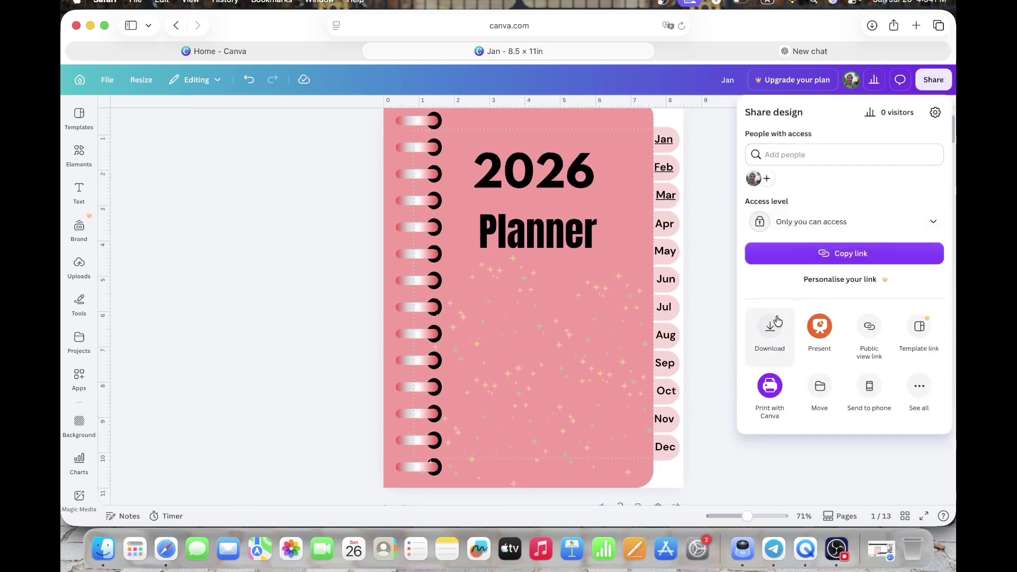
{"action": "left_click", "coordinate": [711, 310]}
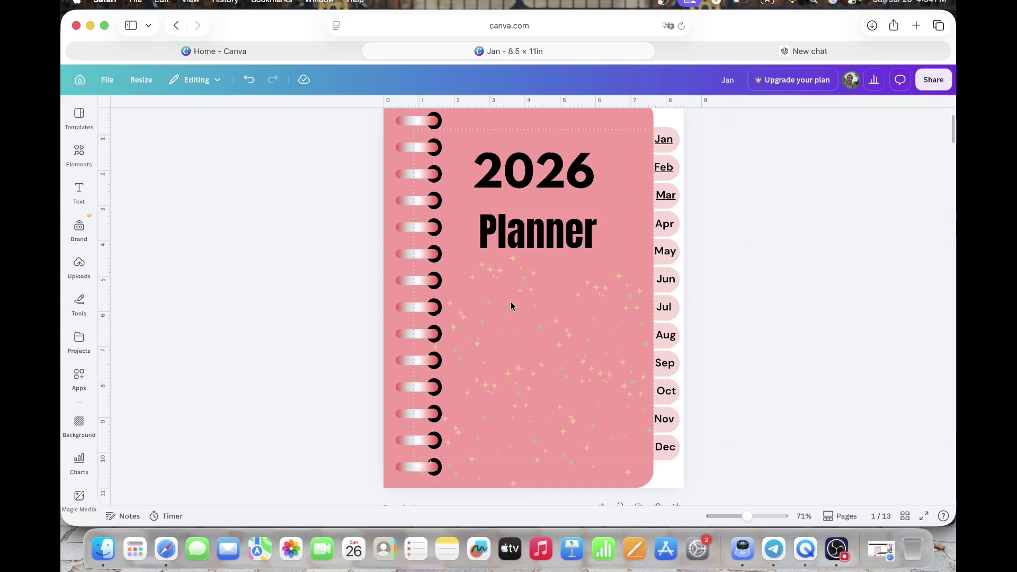
Step: Add the pink peony graphic to the cover, resize it to about 5 in wide and place it below the Planner title
{"action": "left_click", "coordinate": [79, 166]}
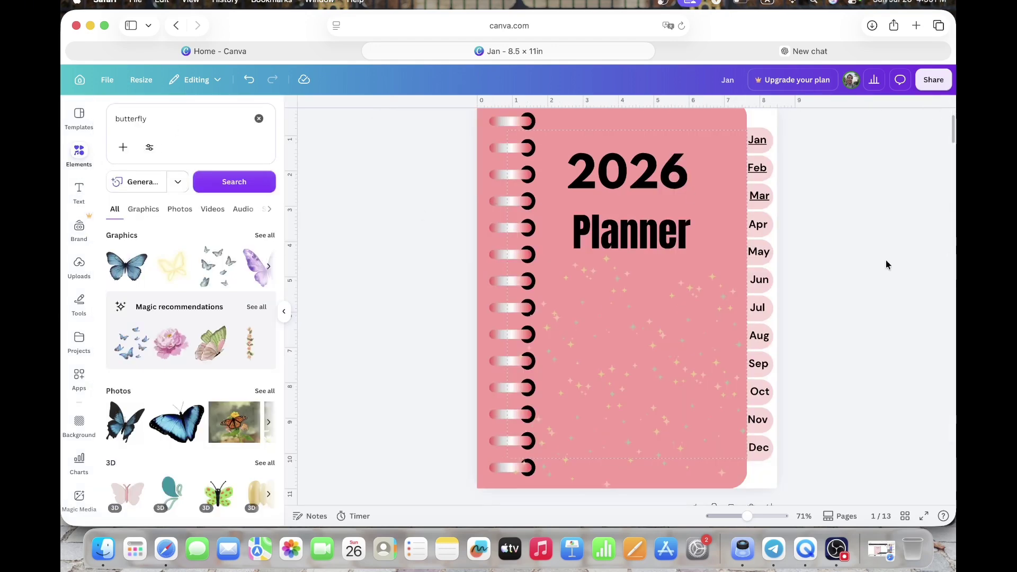
{"action": "left_click", "coordinate": [166, 347]}
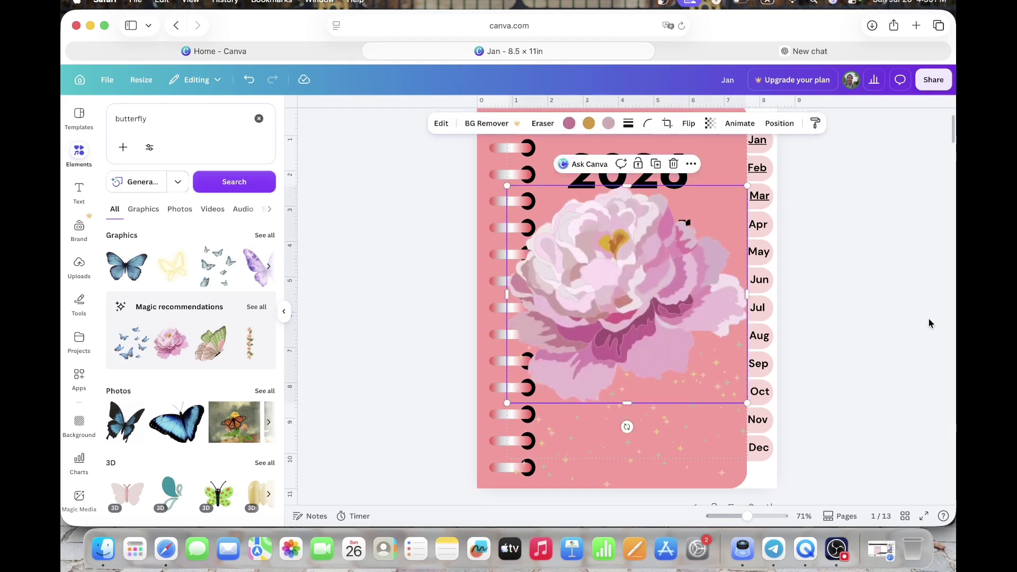
{"action": "left_click_drag", "start_coordinate": [747, 186], "coordinate": [684, 244]}
{"action": "left_click_drag", "start_coordinate": [607, 300], "coordinate": [646, 351]}
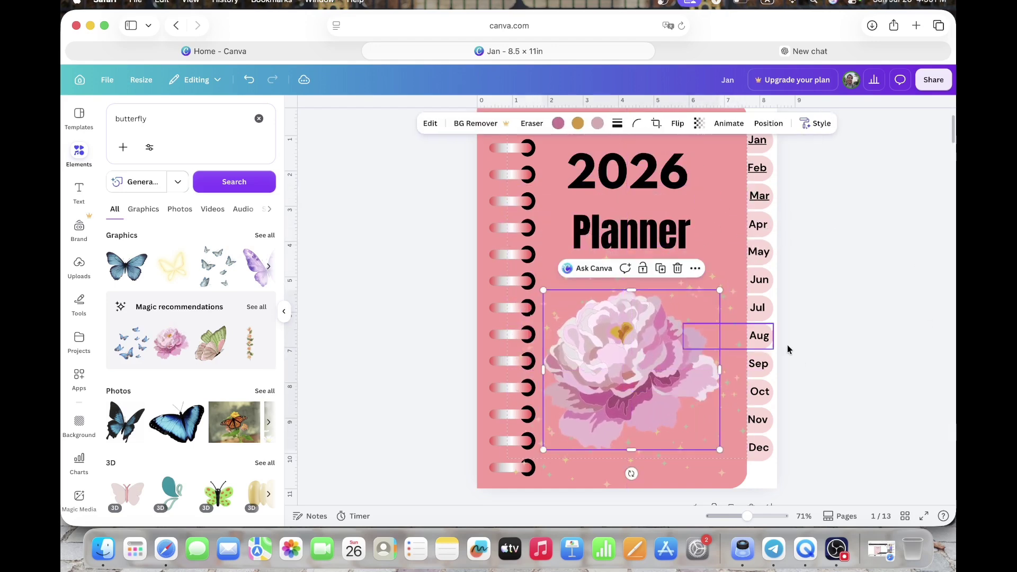
{"action": "left_click", "coordinate": [839, 333]}
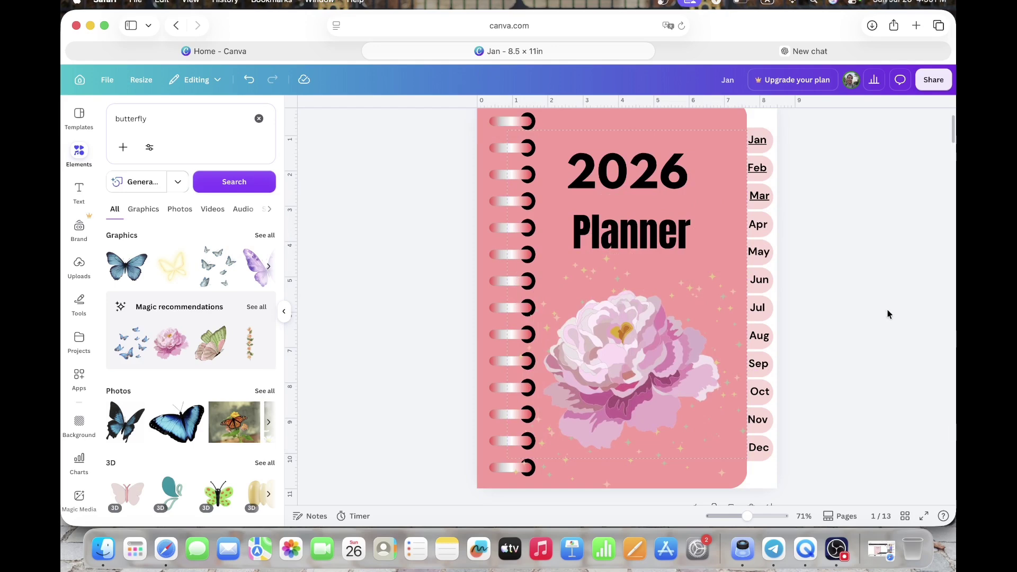
{"action": "left_click", "coordinate": [284, 311]}
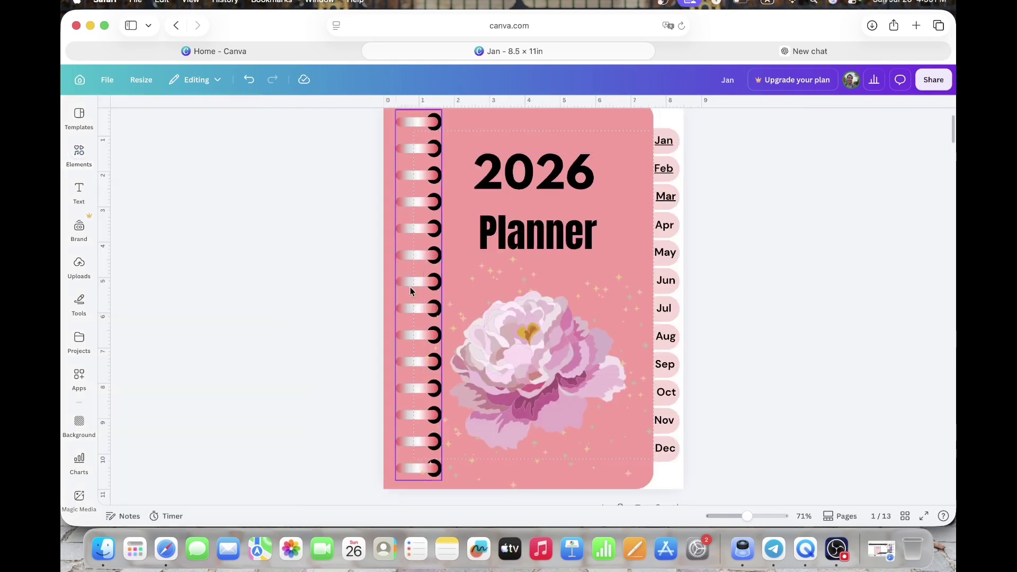
Step: Download pages 1–13 of the planner as a PDF Standard file
{"action": "left_click", "coordinate": [929, 81]}
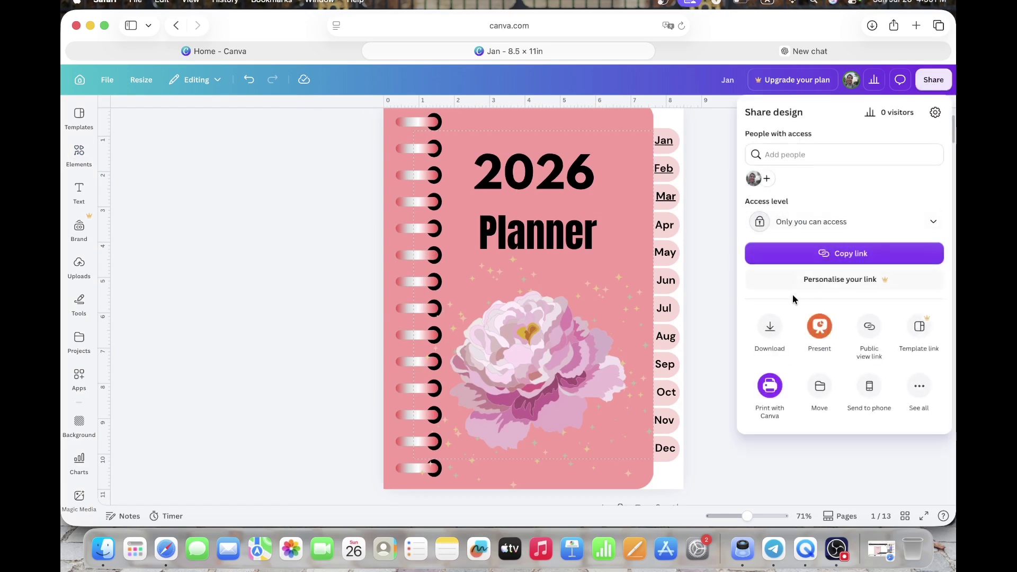
{"action": "left_click", "coordinate": [771, 325]}
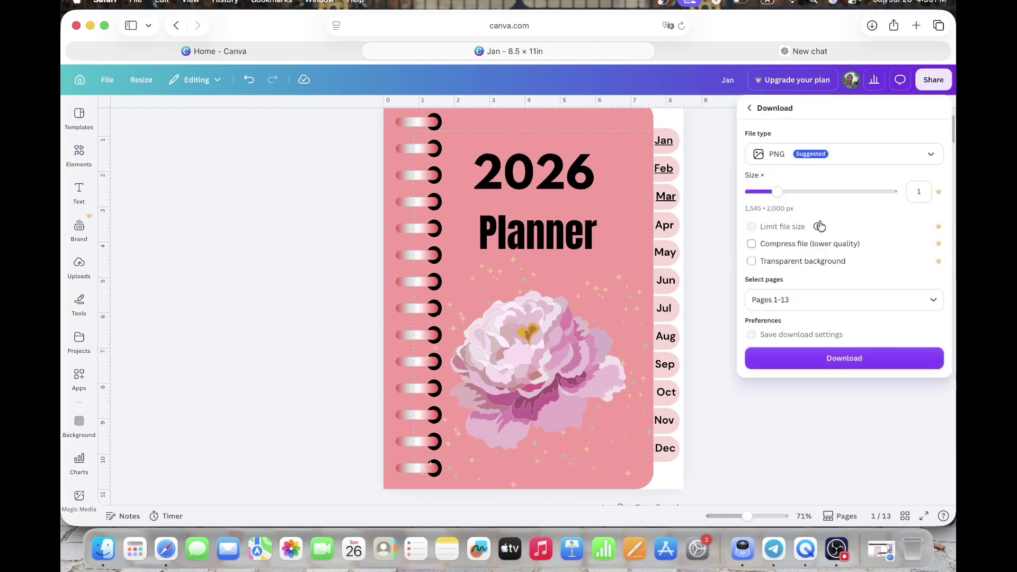
{"action": "left_click", "coordinate": [812, 159]}
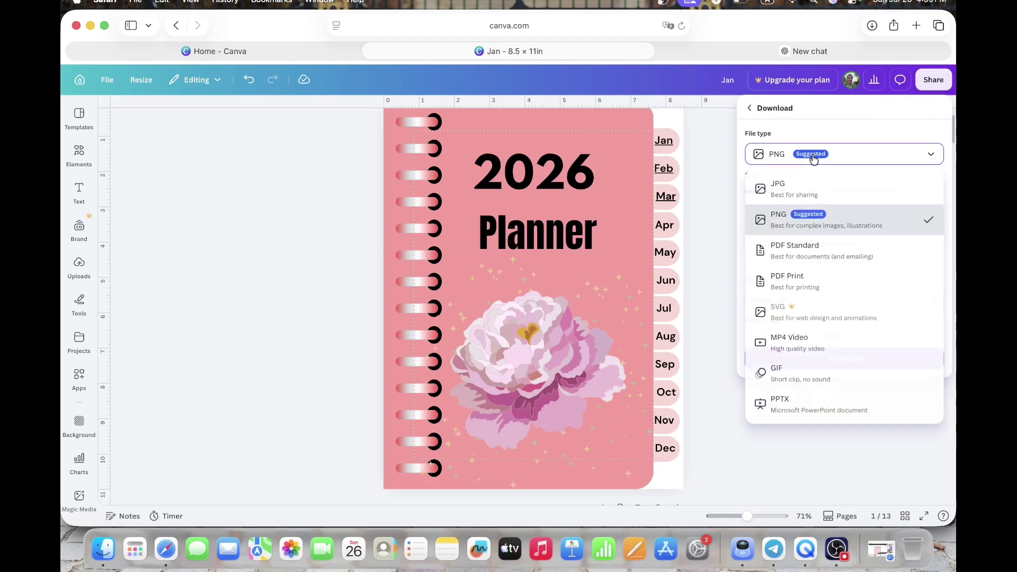
{"action": "left_click", "coordinate": [800, 261]}
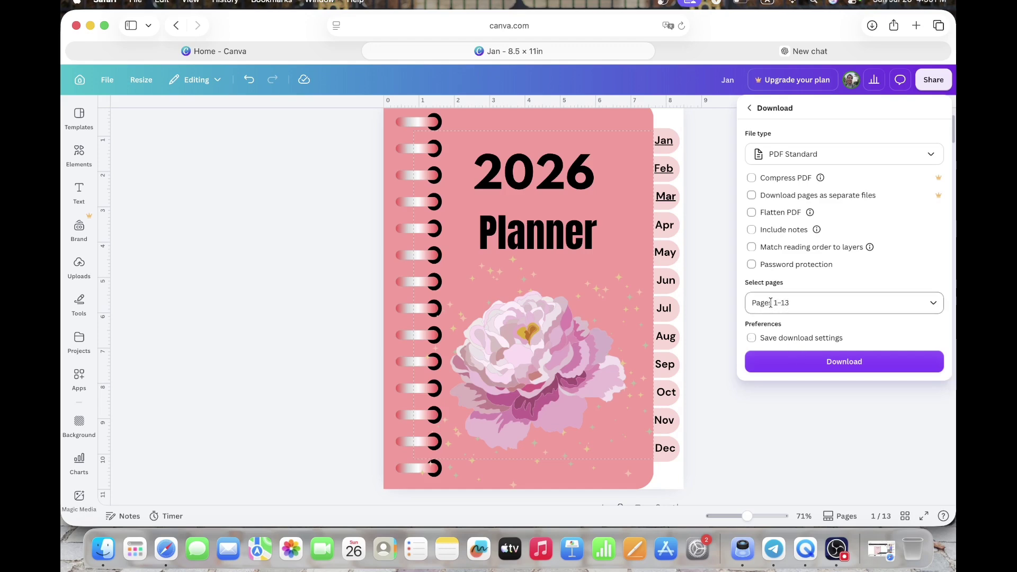
{"action": "left_click", "coordinate": [787, 363]}
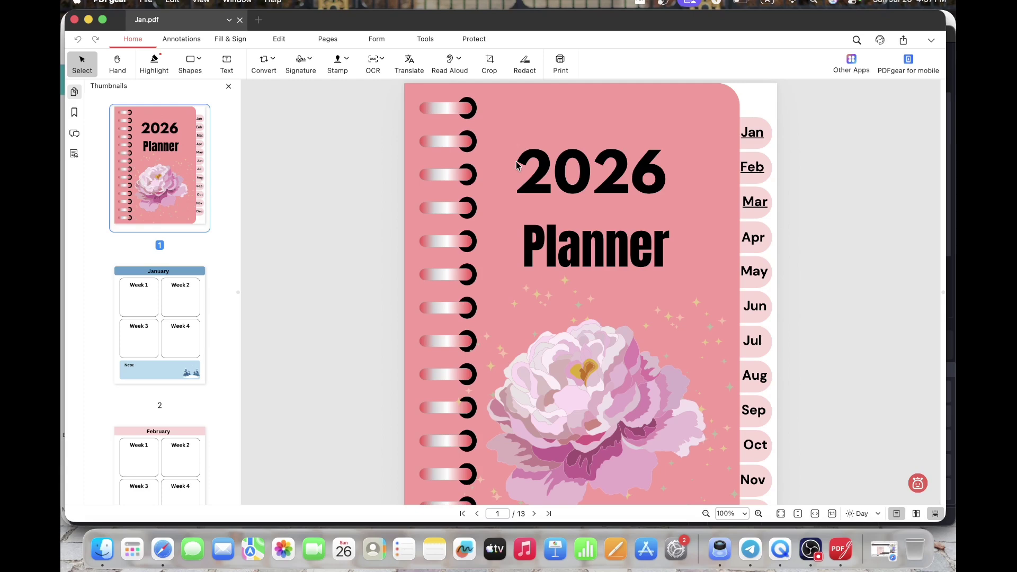
Step: Switch to the exported Jan.pdf in PDFgear and test the cover's Jan tab link
{"action": "left_click", "coordinate": [752, 133]}
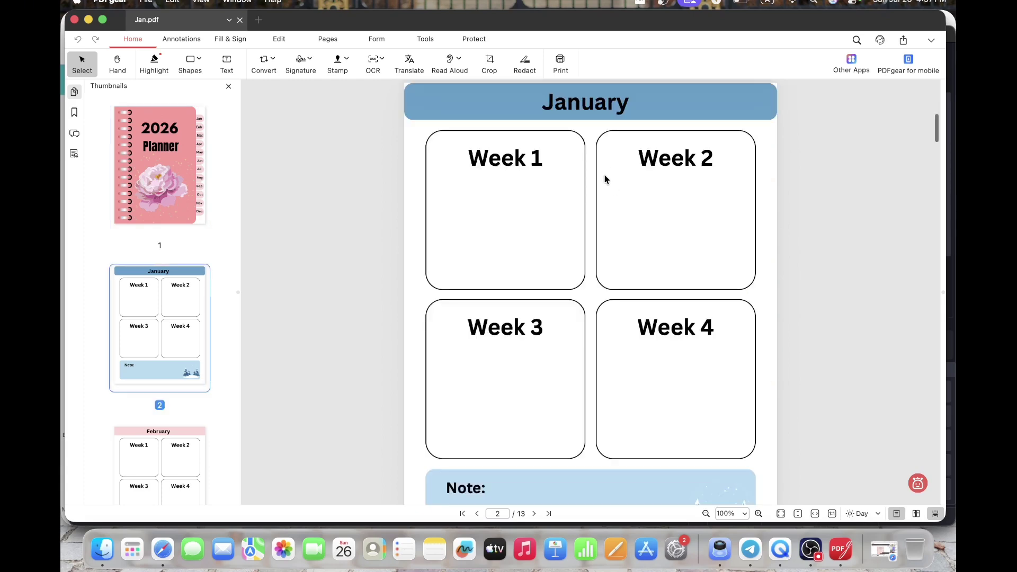